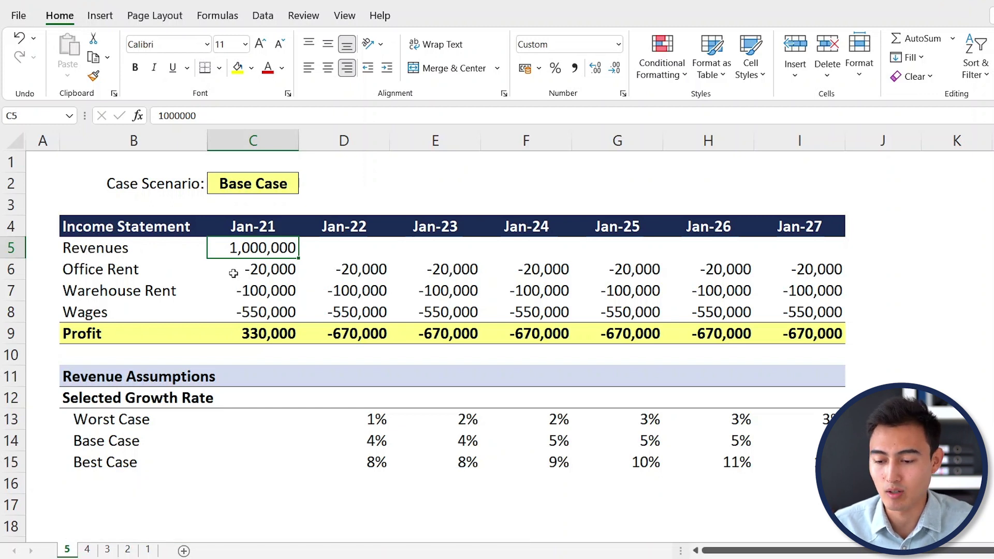
Review the income statement line items, the worst, base and best case growth rates, and the empty Jan-22 revenue cell
{"action": "left_click", "coordinate": [139, 249]}
{"action": "key", "text": "Down"}
{"action": "key", "text": "Down"}
{"action": "key", "text": "Down"}
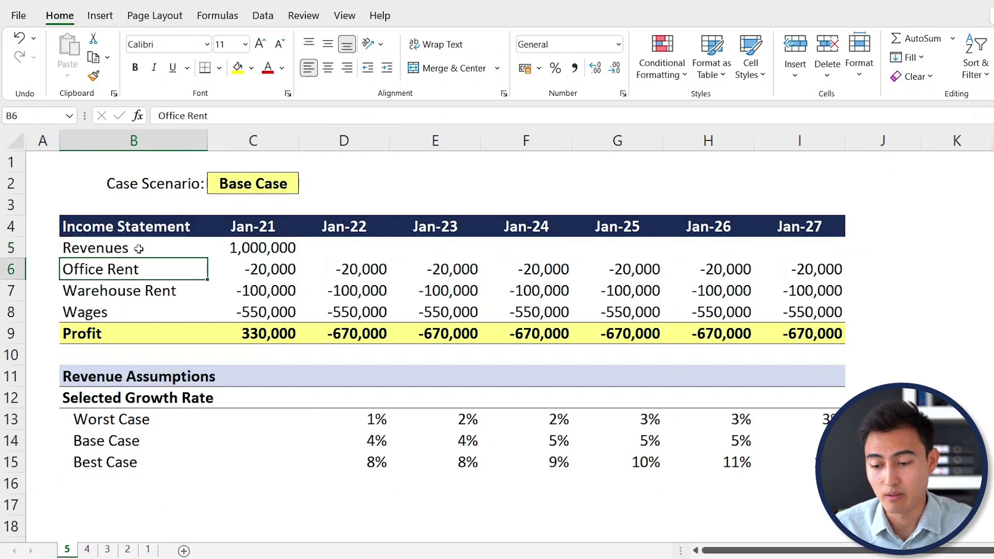
{"action": "left_click", "coordinate": [107, 335]}
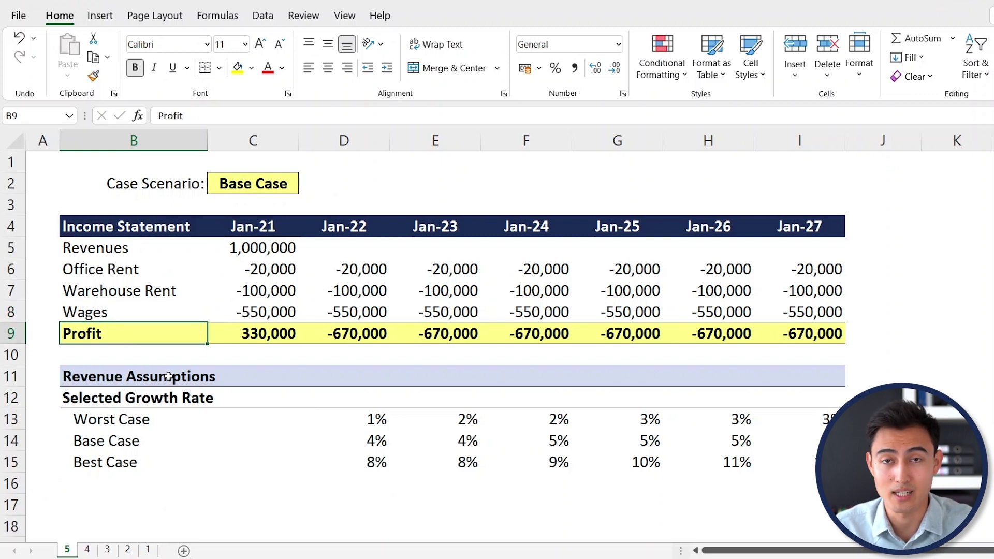
{"action": "left_click", "coordinate": [145, 425]}
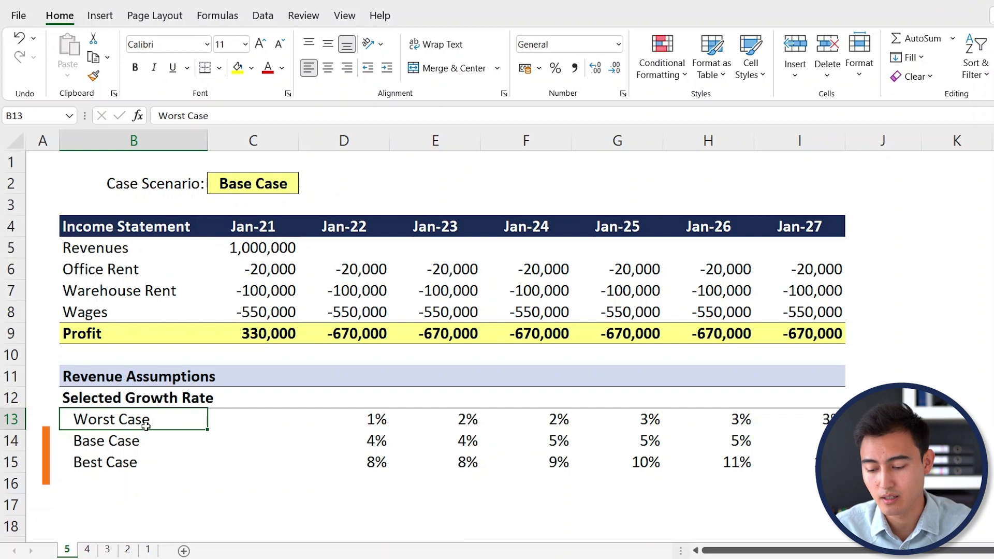
{"action": "key", "text": "shift+space"}
{"action": "key", "text": "Down"}
{"action": "key", "text": "shift+space"}
{"action": "key", "text": "Down"}
{"action": "key", "text": "shift+space"}
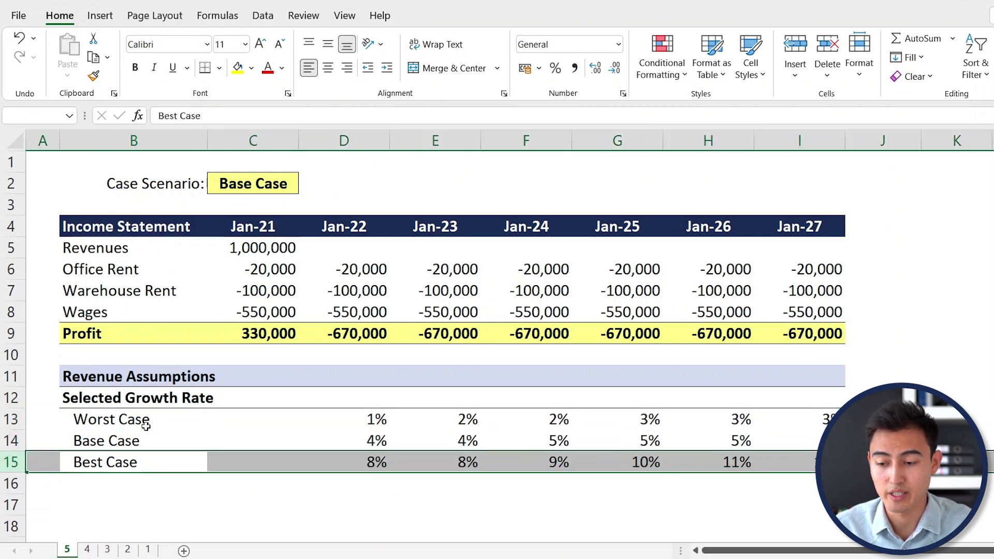
{"action": "left_click", "coordinate": [356, 254]}
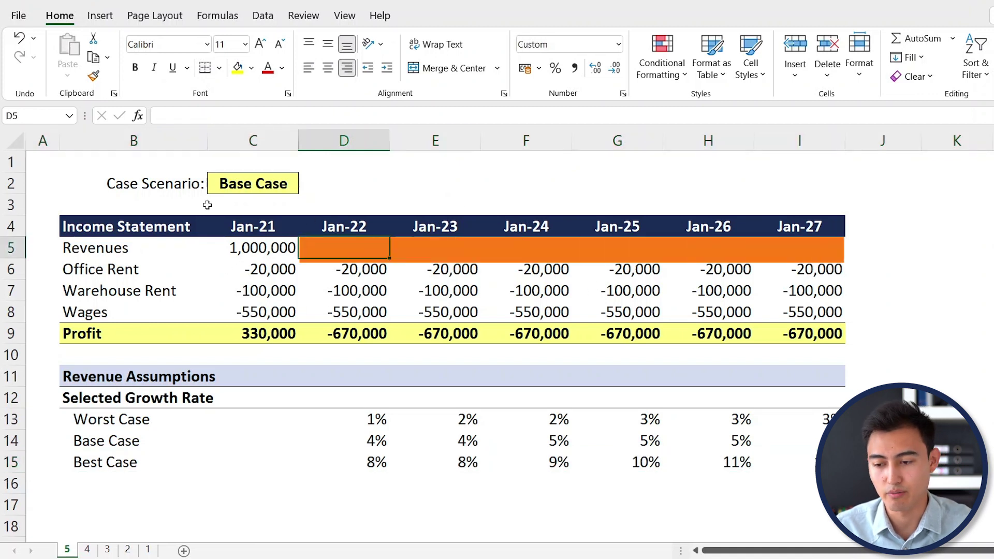
Switch the Case Scenario in C2 to Worst Case
{"action": "left_click", "coordinate": [283, 188]}
{"action": "left_click", "coordinate": [305, 186]}
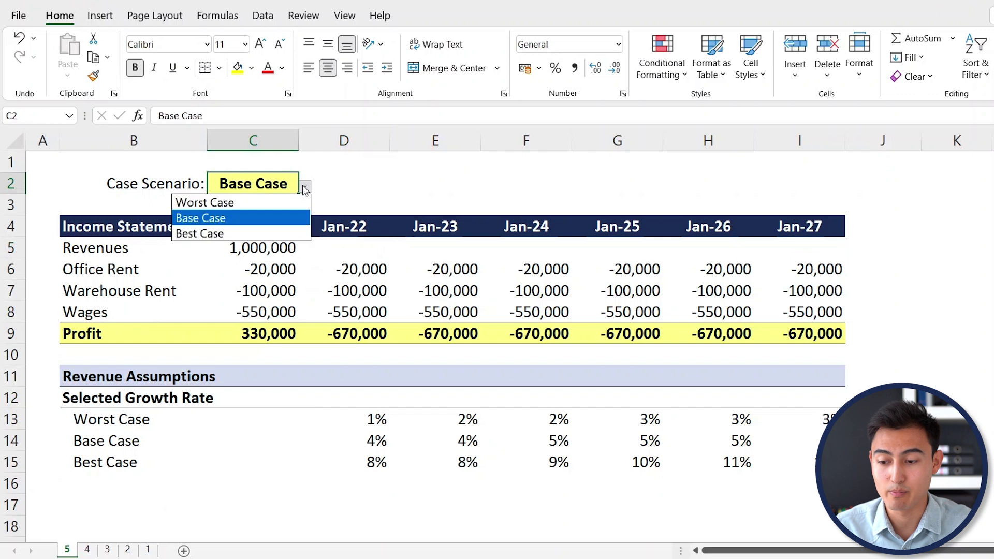
{"action": "left_click", "coordinate": [244, 203]}
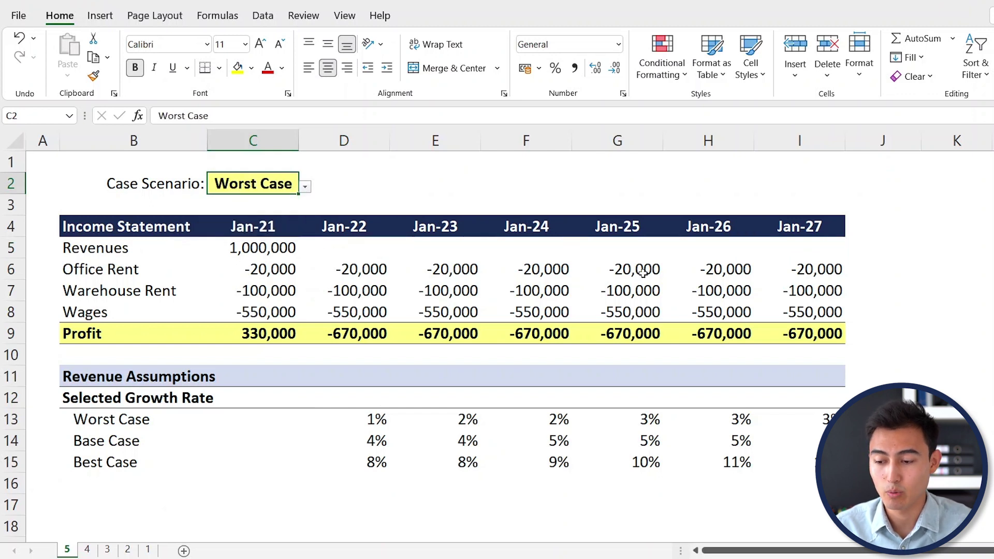
Enter =C5*(1+D12) as Jan-22 revenue in D5, growing the prior year's revenue by the selected growth rate
{"action": "left_click", "coordinate": [345, 251]}
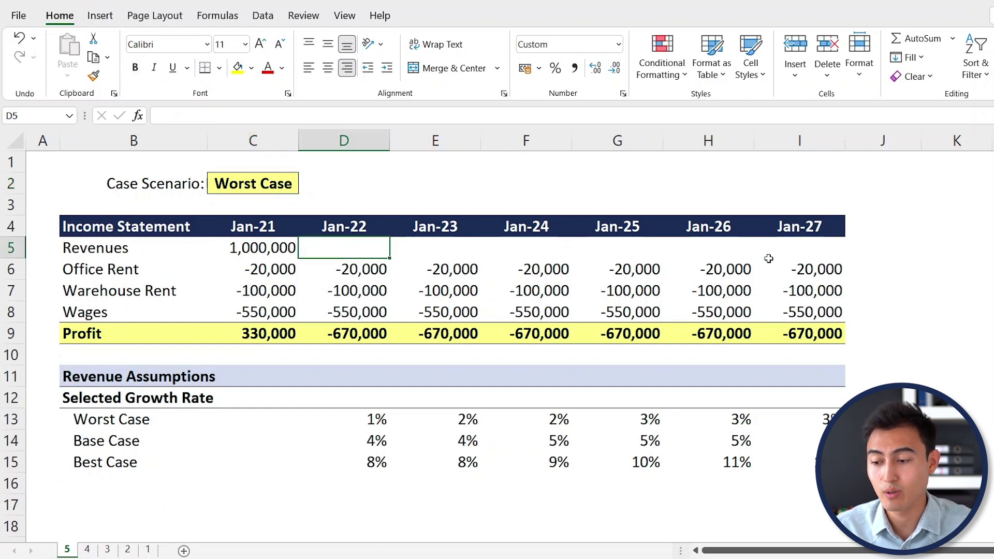
{"action": "left_click", "coordinate": [329, 397]}
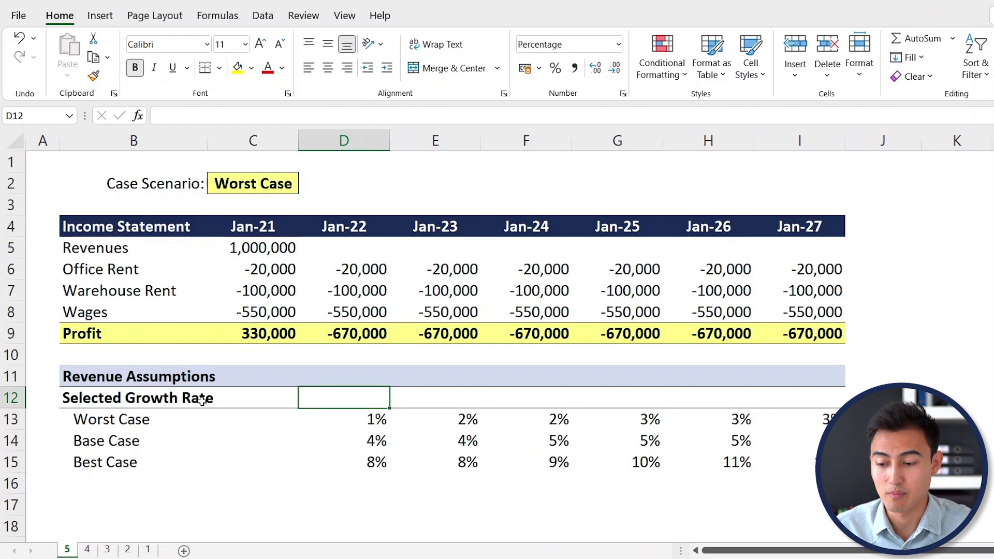
{"action": "left_click", "coordinate": [366, 249]}
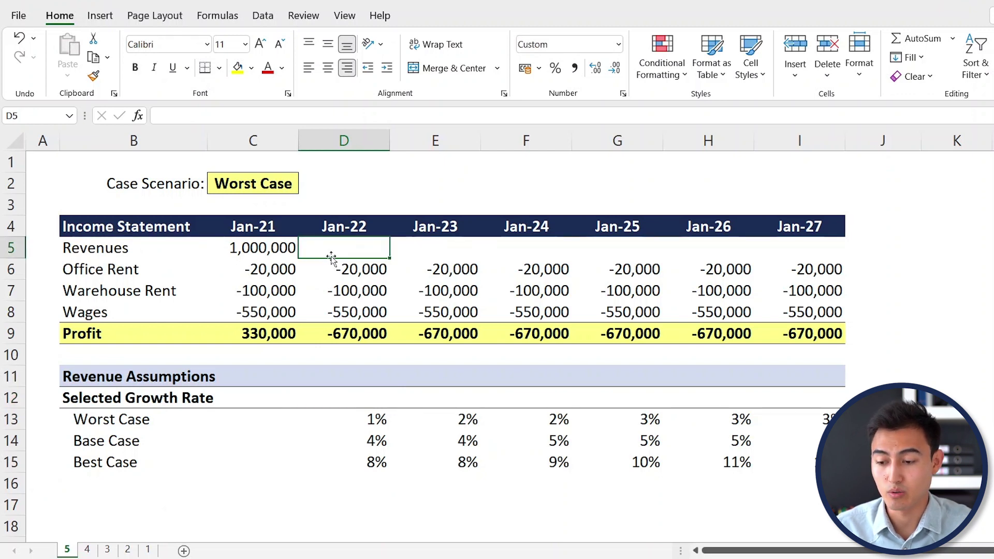
{"action": "type", "text": "="}
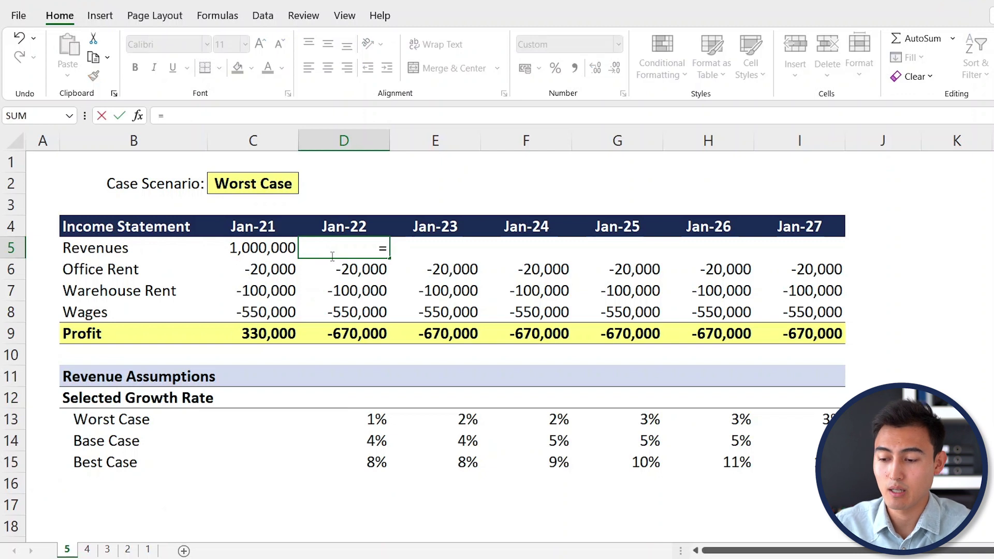
{"action": "key", "text": "Left"}
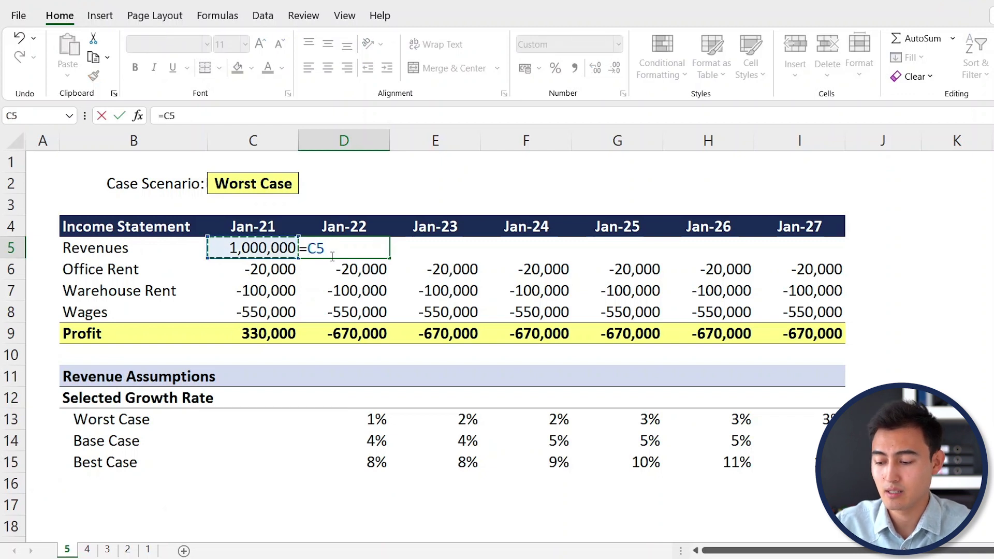
{"action": "type", "text": "*(1"}
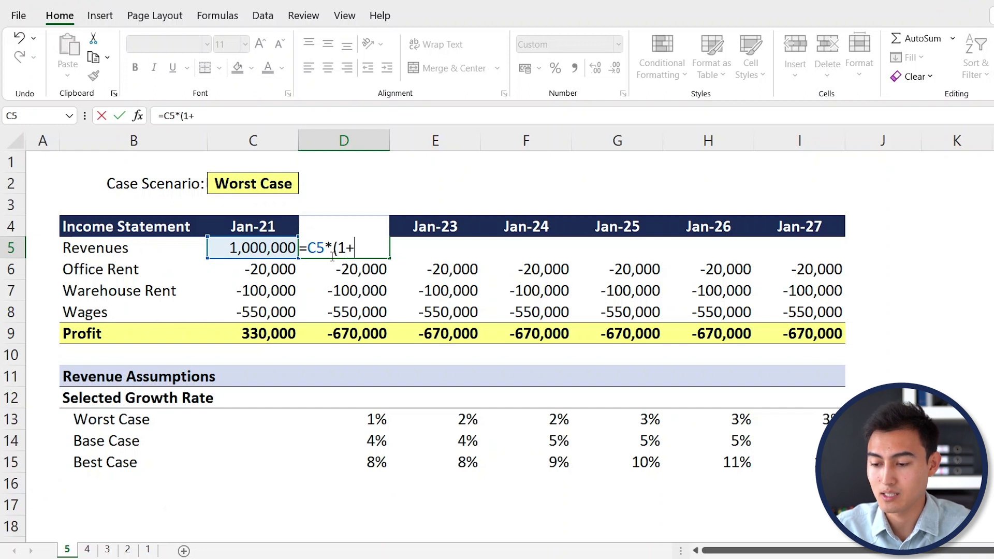
{"action": "type", "text": "+"}
{"action": "left_click", "coordinate": [365, 399]}
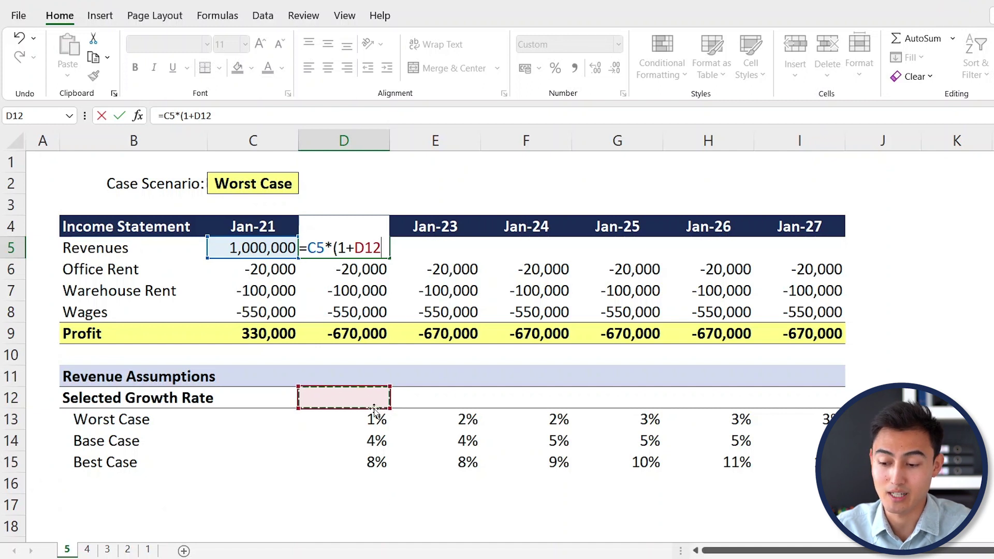
{"action": "type", "text": ")"}
{"action": "key", "text": "Return"}
{"action": "key", "text": "Up"}
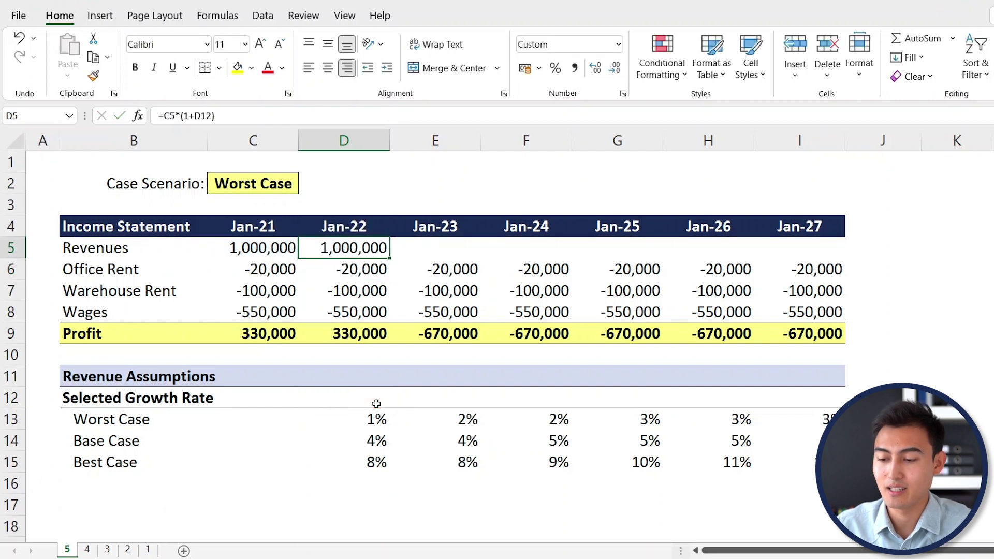
Fill the Jan-22 revenue formula across the Revenues row through Jan-27 (D5:I5)
{"action": "key", "text": "shift+Right"}
{"action": "key", "text": "shift+Right"}
{"action": "key", "text": "shift+Right"}
{"action": "key", "text": "shift+Right"}
{"action": "key", "text": "shift+Right"}
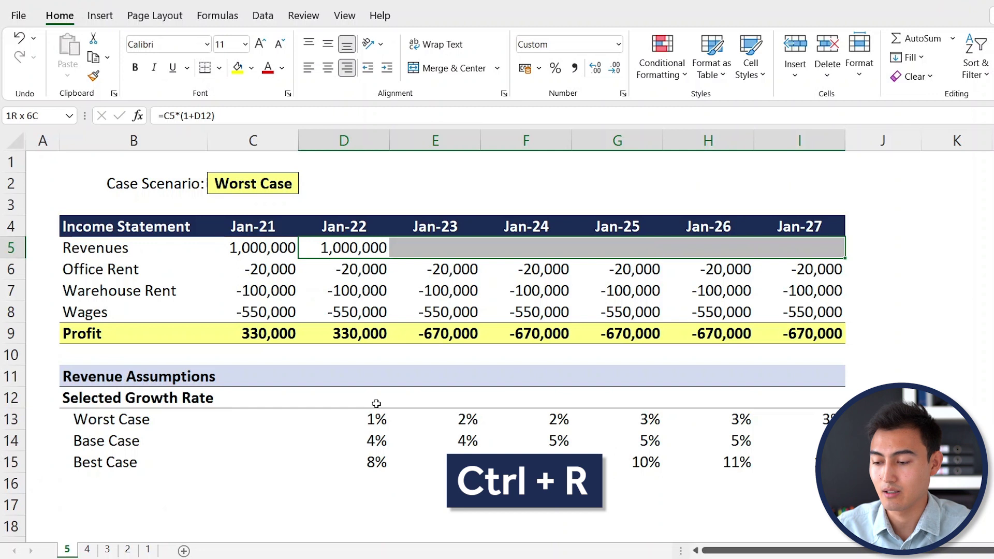
{"action": "key", "text": "ctrl+r"}
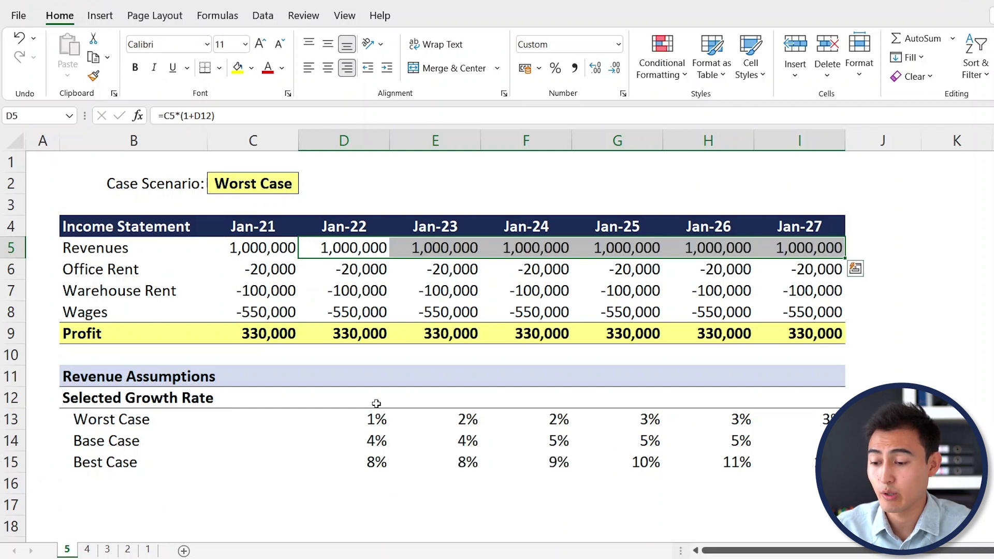
Begin an OFFSET formula in the Jan-22 Selected Growth Rate cell D12, with D12 itself as the reference
{"action": "key", "text": "Down"}
{"action": "key", "text": "Down"}
{"action": "key", "text": "Down"}
{"action": "key", "text": "Down"}
{"action": "key", "text": "Down"}
{"action": "key", "text": "Down"}
{"action": "key", "text": "Down"}
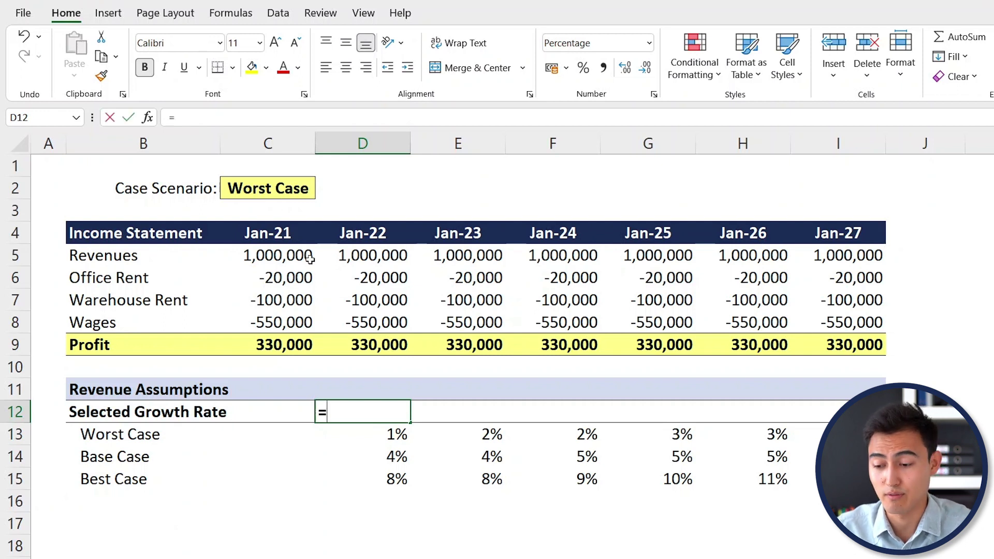
{"action": "type", "text": "=off"}
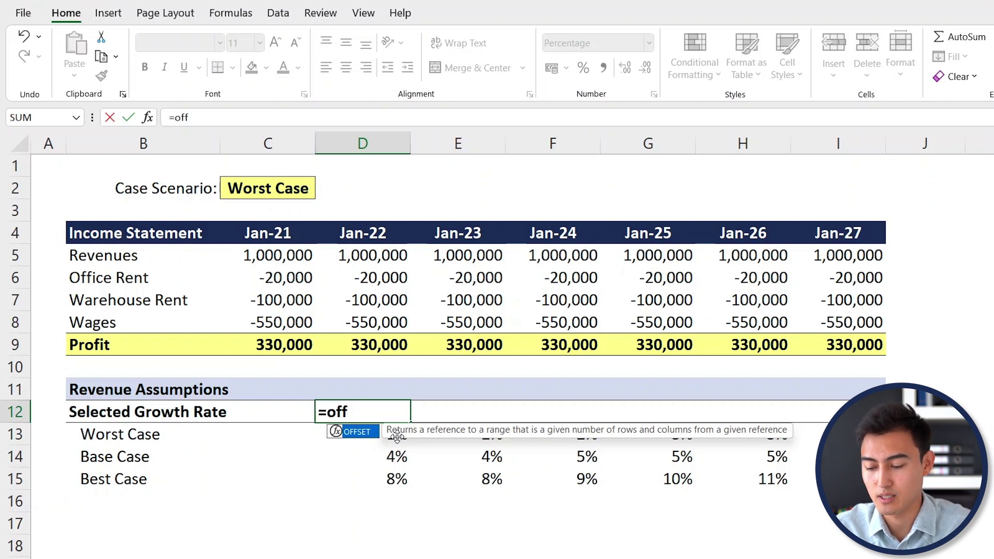
{"action": "key", "text": "Tab"}
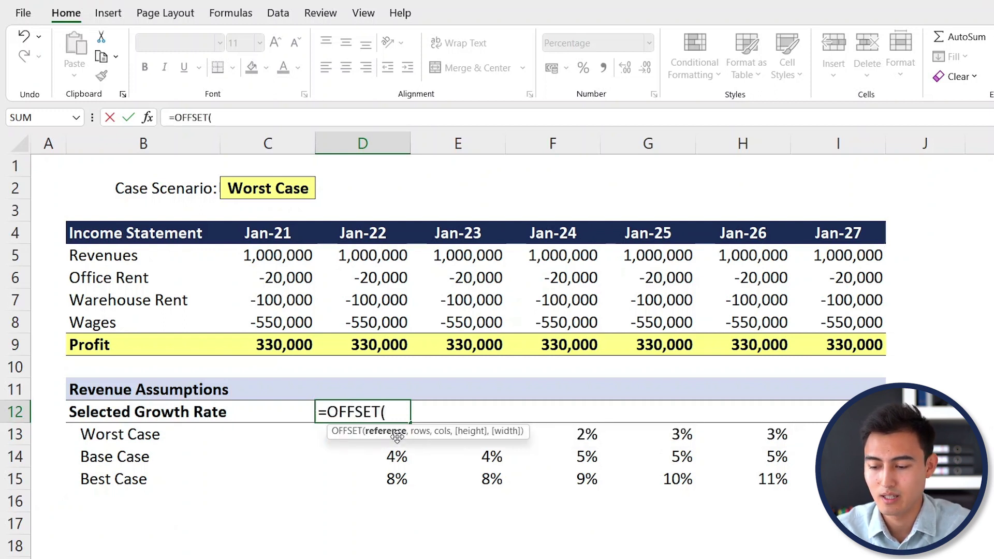
{"action": "key", "text": "Up"}
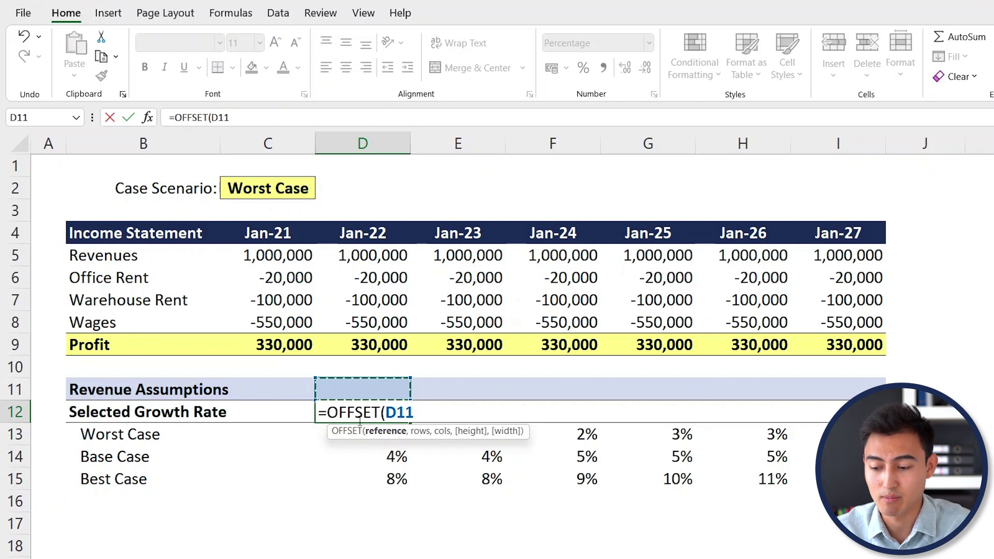
{"action": "key", "text": "Down"}
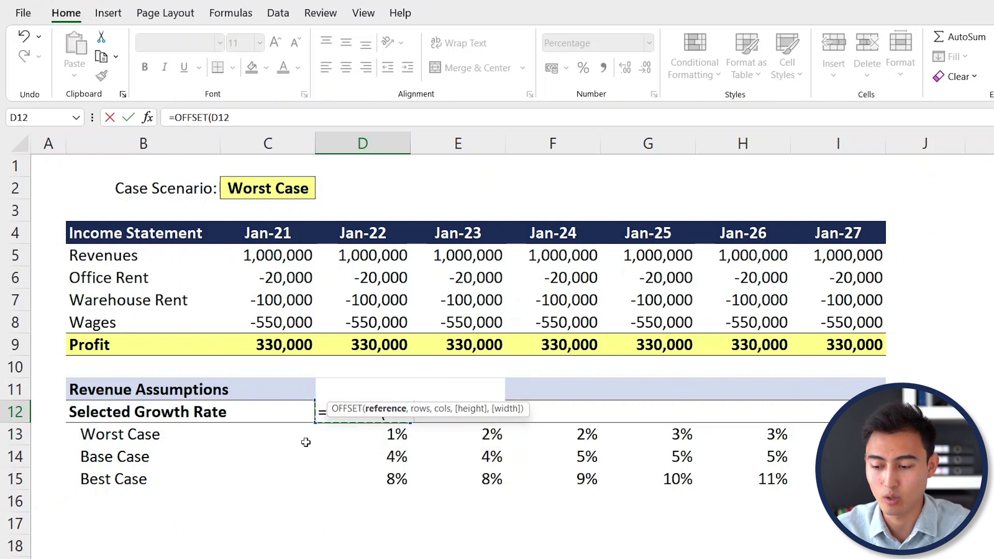
{"action": "type", "text": ","}
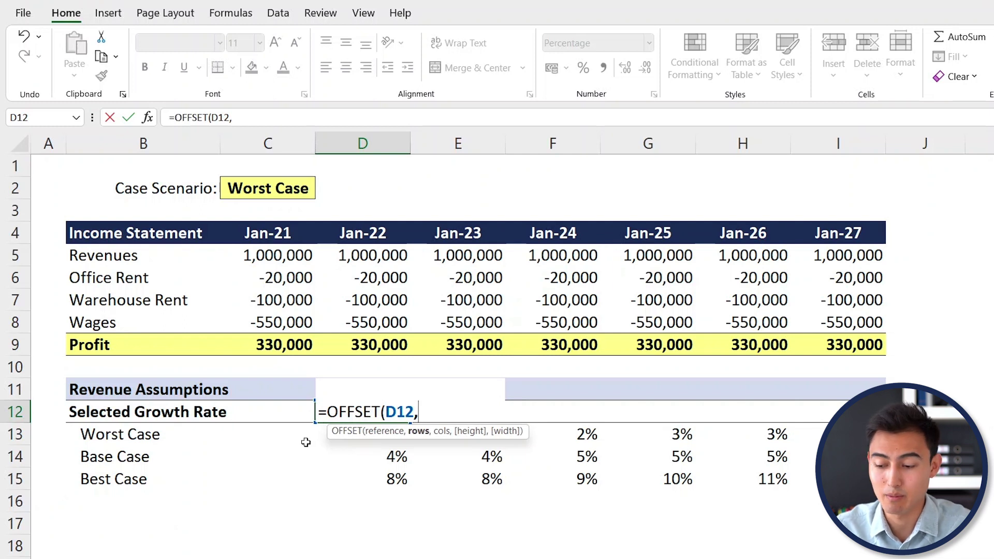
Use MATCH as the OFFSET rows argument, looking up the scenario in $C$2 within the case names $B$13:$B$15
{"action": "type", "text": "mat"}
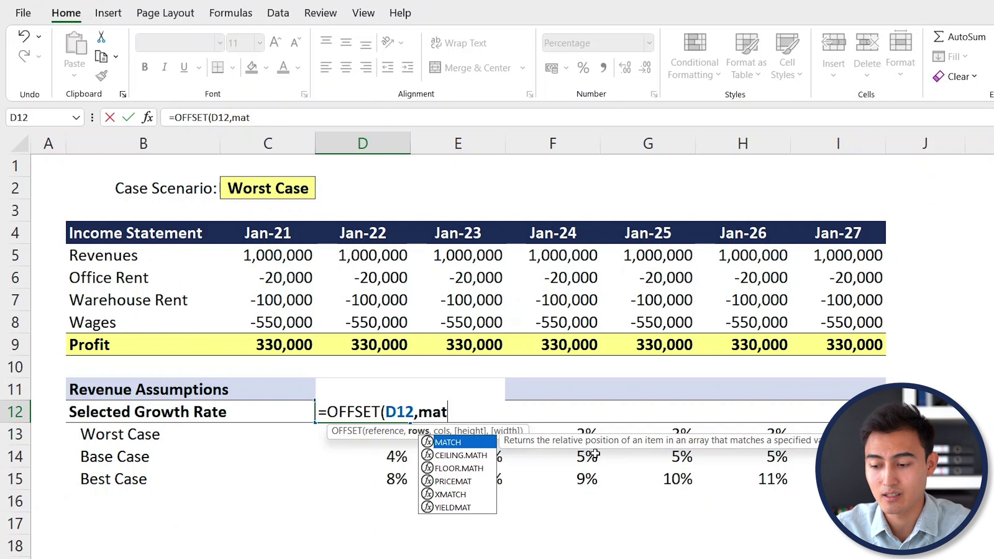
{"action": "key", "text": "Tab"}
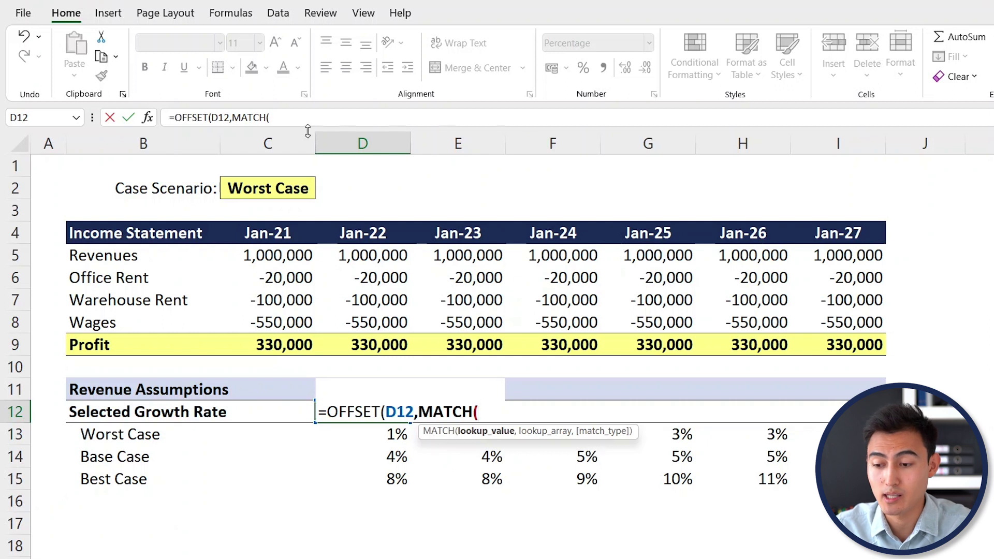
{"action": "left_click", "coordinate": [266, 190]}
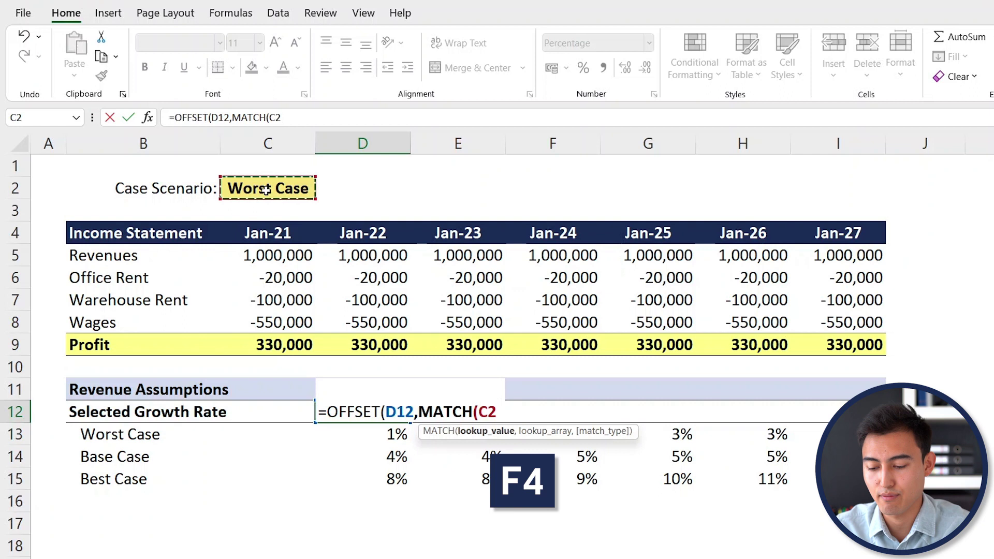
{"action": "key", "text": "F4"}
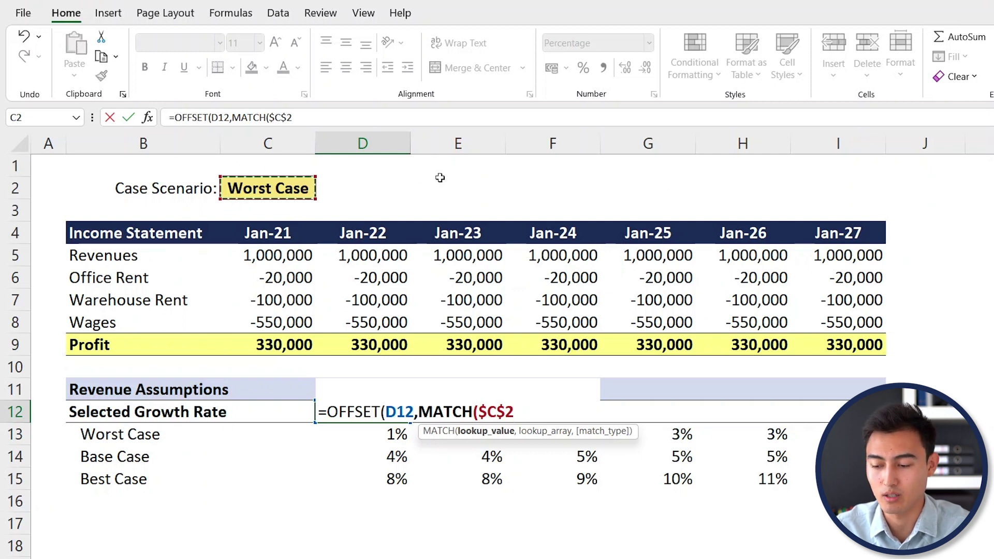
{"action": "type", "text": ","}
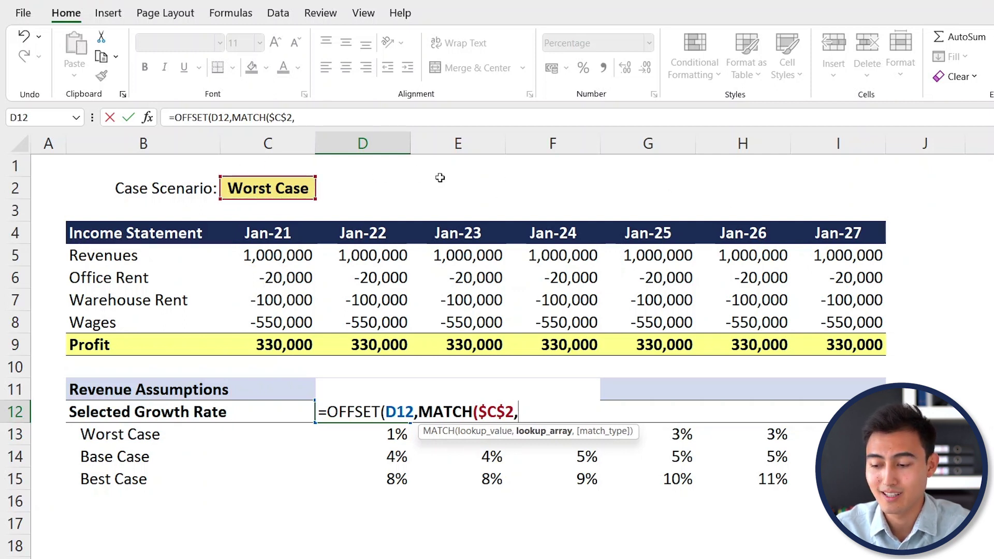
{"action": "left_click", "coordinate": [151, 436]}
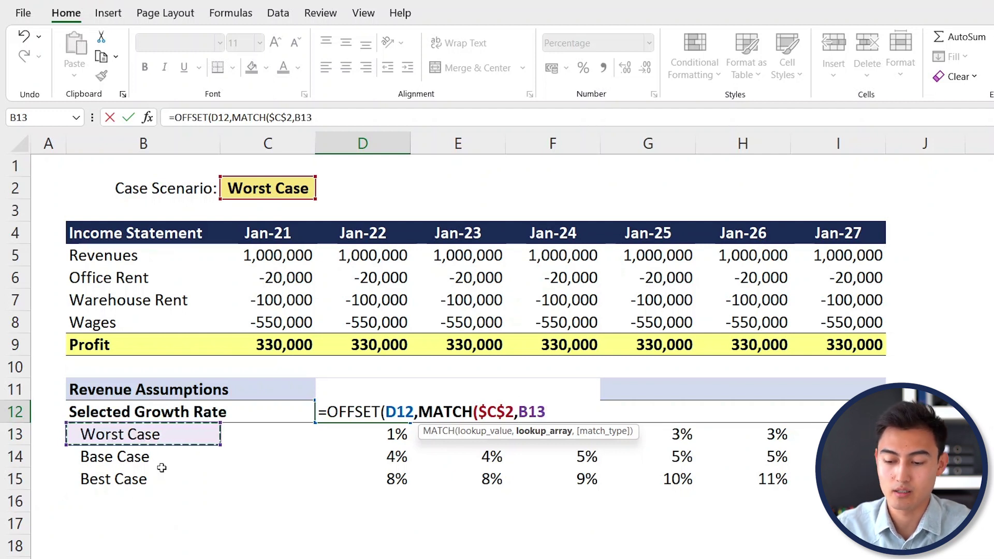
{"action": "key", "text": "ctrl+shift+Down"}
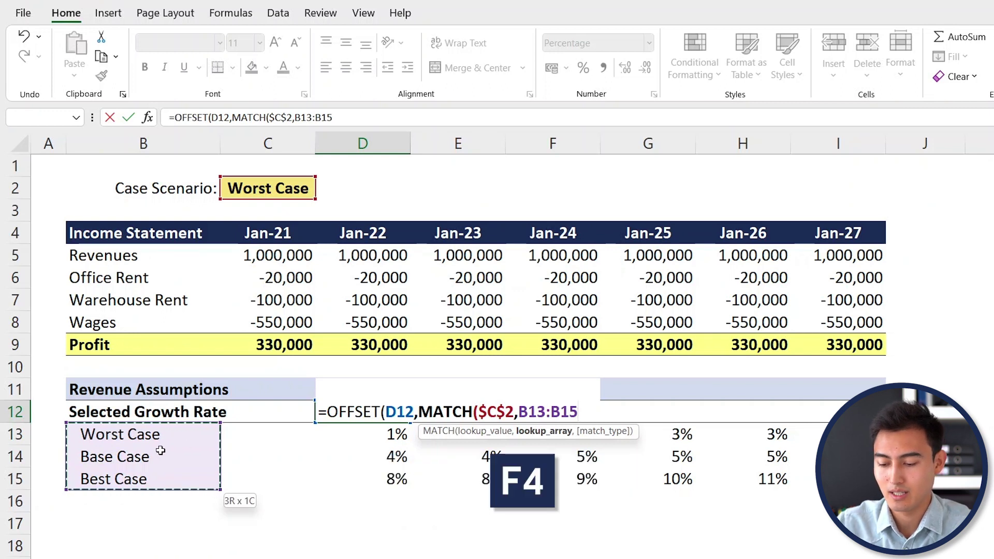
{"action": "key", "text": "F4"}
Finish the D12 formula as =OFFSET(D12,MATCH($C$2,$B$13:$B$15,0),), using an absolute lookup range, exact match and an empty columns argument
{"action": "type", "text": ","}
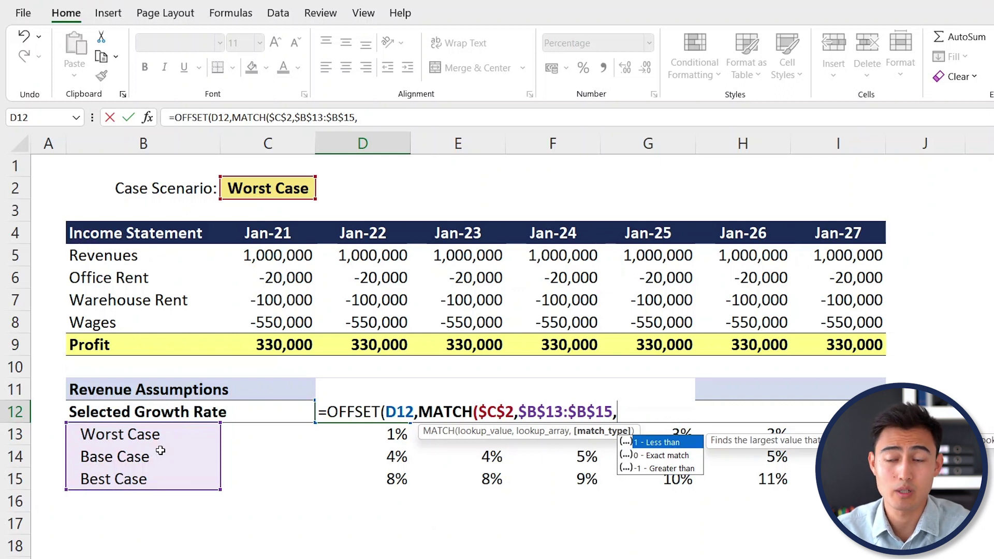
{"action": "key", "text": "Down"}
{"action": "type", "text": "0"}
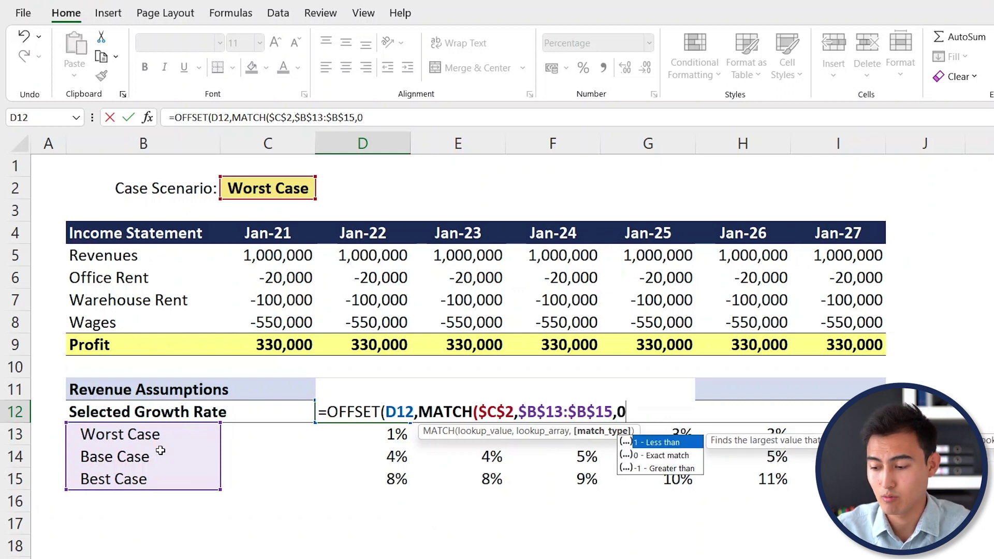
{"action": "type", "text": ")"}
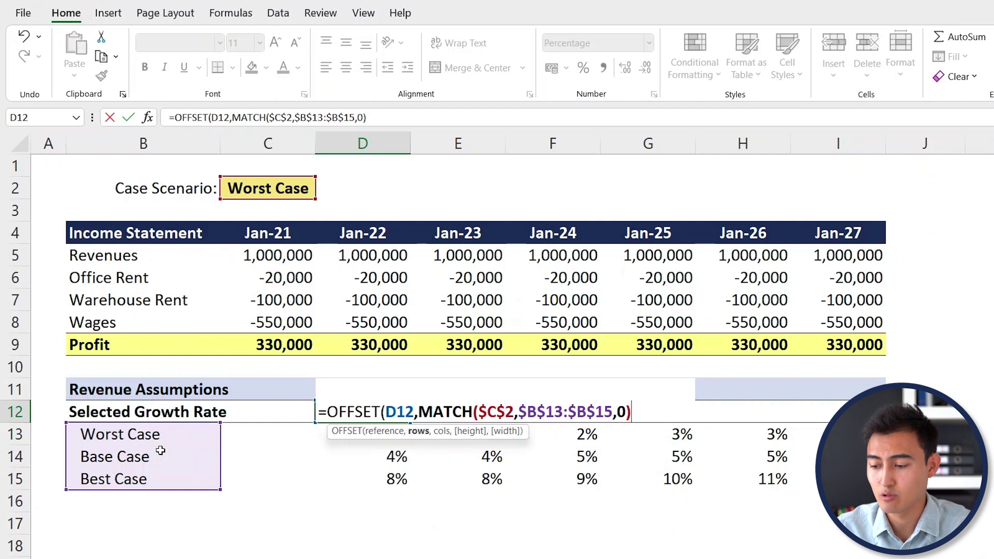
{"action": "type", "text": ","}
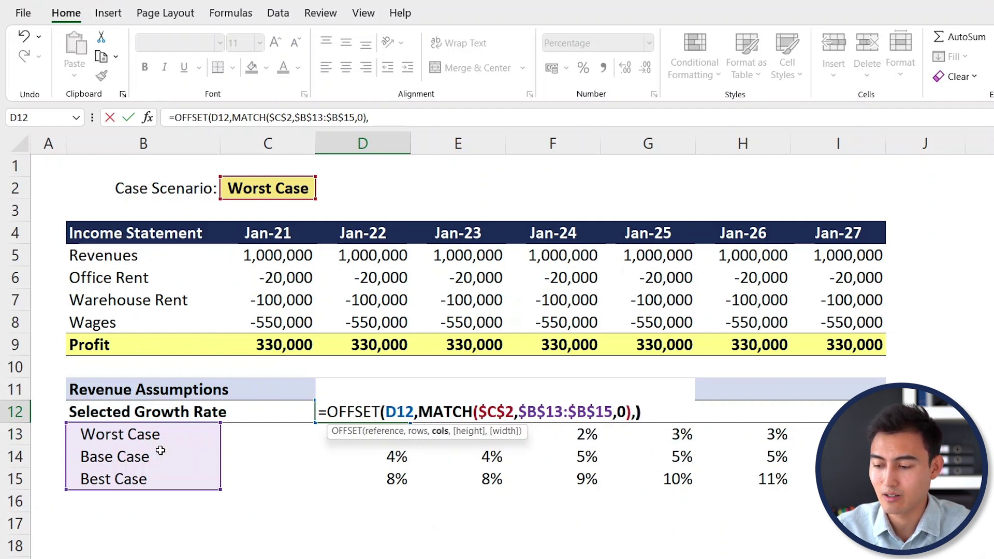
{"action": "type", "text": ")"}
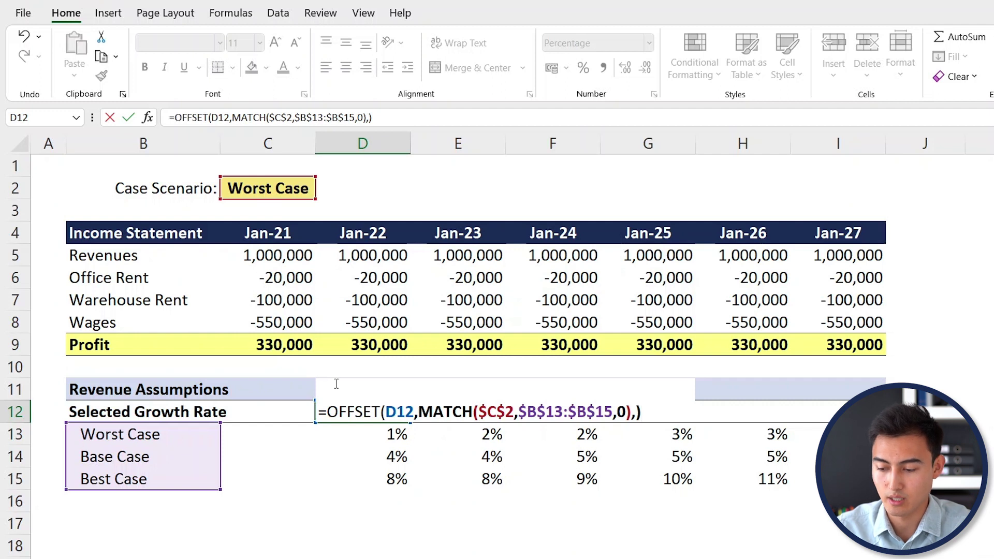
{"action": "key", "text": "Return"}
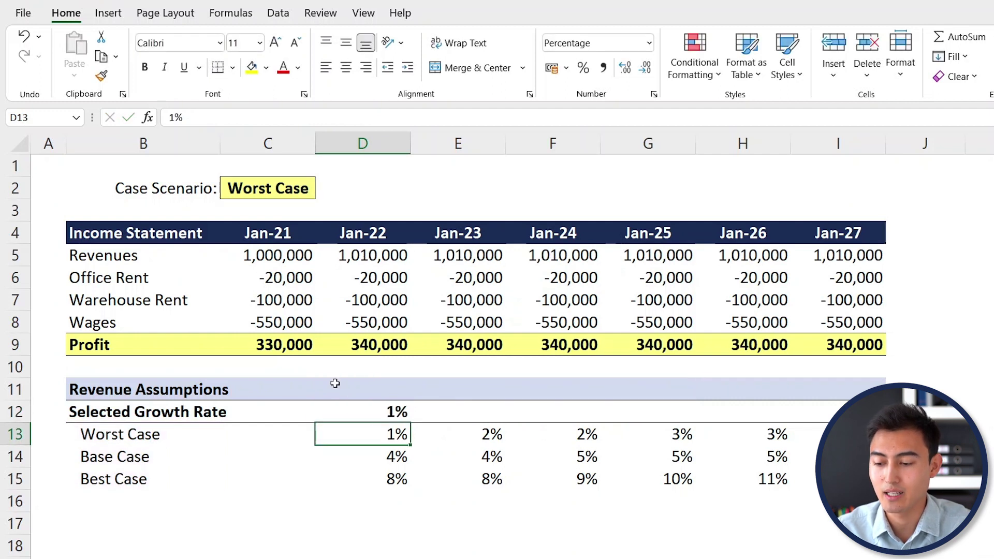
Fill the Jan-22 Selected Growth Rate formula across row 12 through Jan-27 (D12:I12)
{"action": "left_click", "coordinate": [408, 418]}
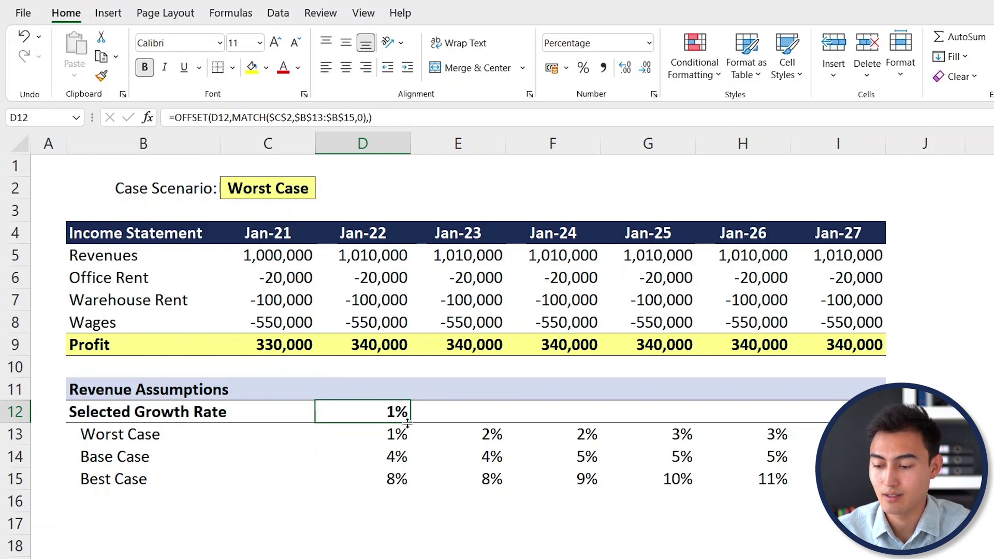
{"action": "key", "text": "shift+Right"}
{"action": "key", "text": "shift+Right"}
{"action": "key", "text": "shift+Right"}
{"action": "key", "text": "shift+Right"}
{"action": "key", "text": "shift+Right"}
{"action": "key", "text": "ctrl+r"}
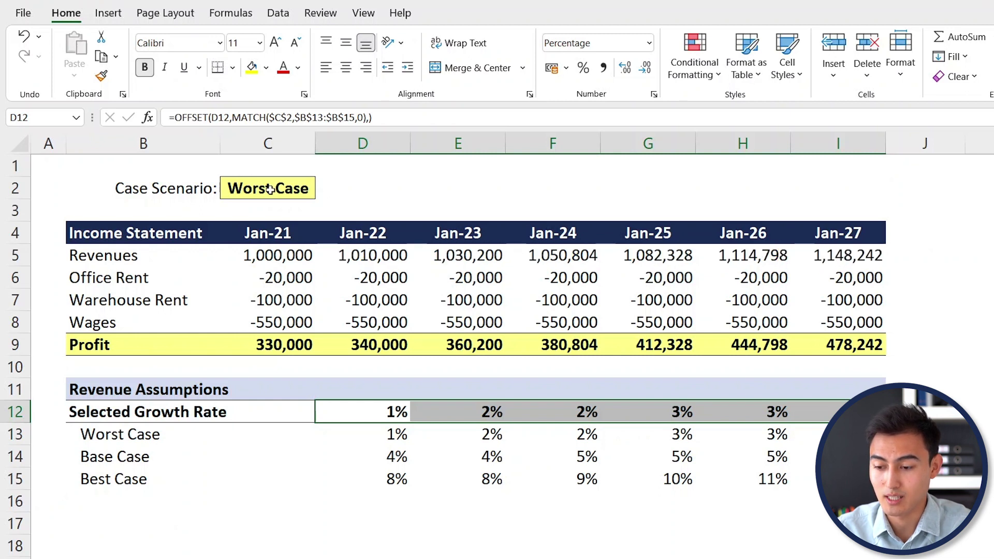
Test the Case Scenario selection in C2 with Base Case and leave it set to Best Case
{"action": "left_click", "coordinate": [290, 184]}
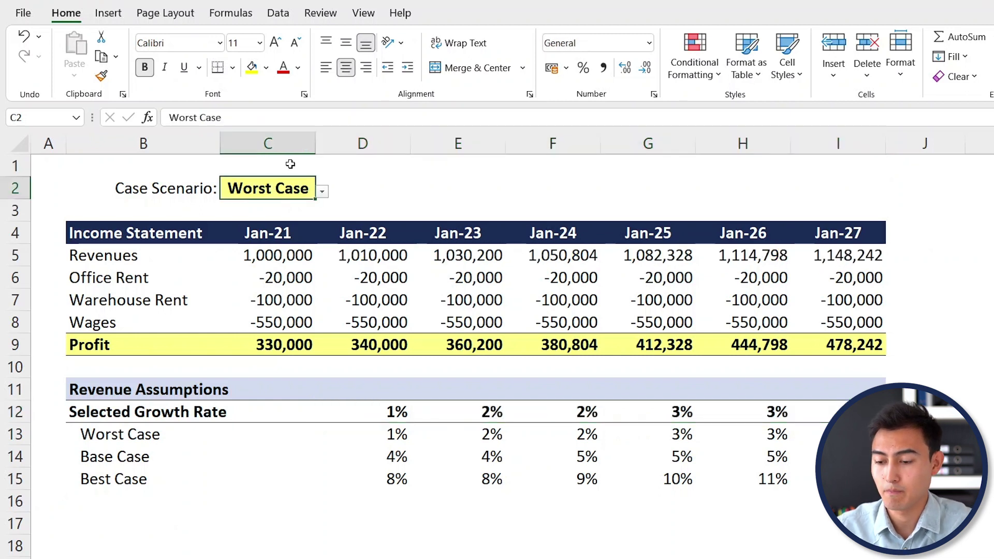
{"action": "left_click", "coordinate": [324, 193]}
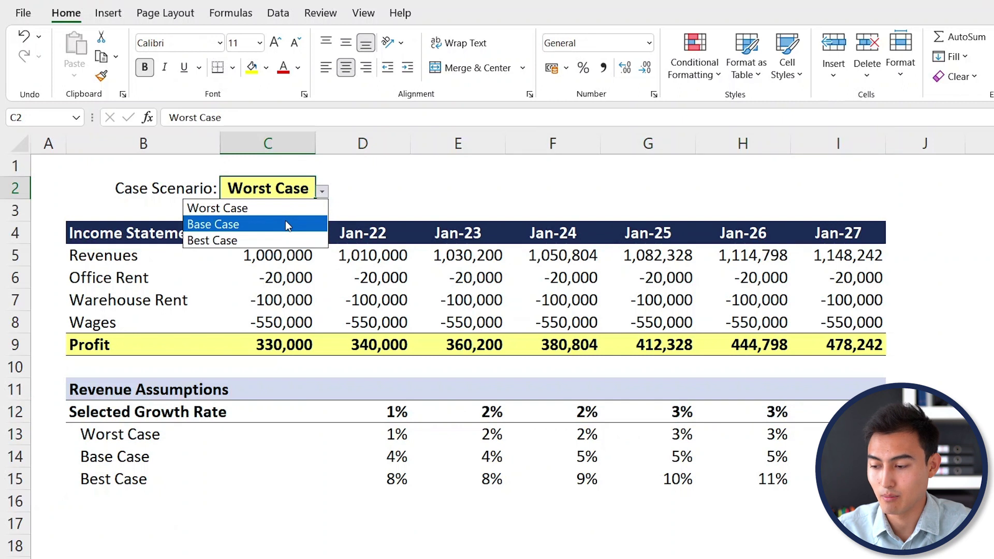
{"action": "left_click", "coordinate": [285, 221]}
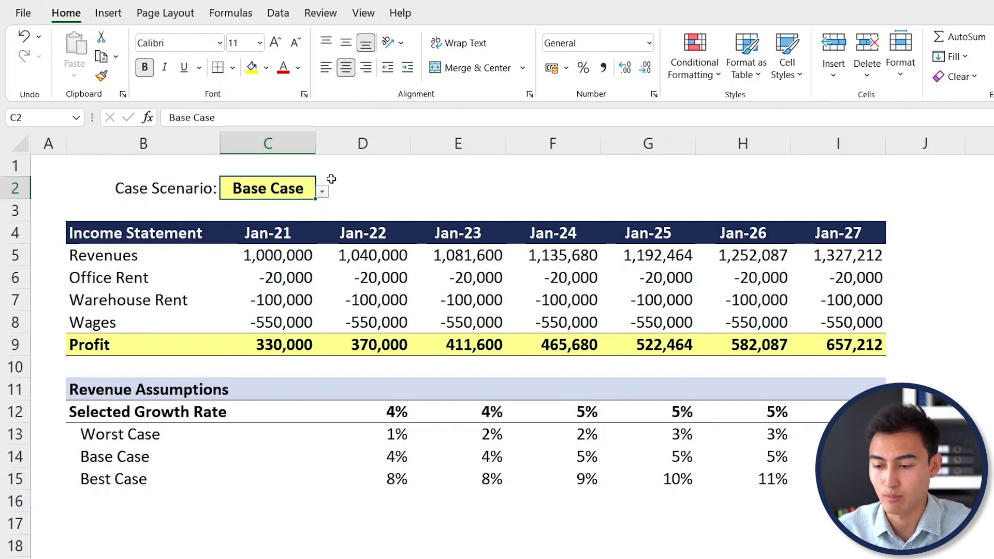
{"action": "left_click", "coordinate": [322, 192]}
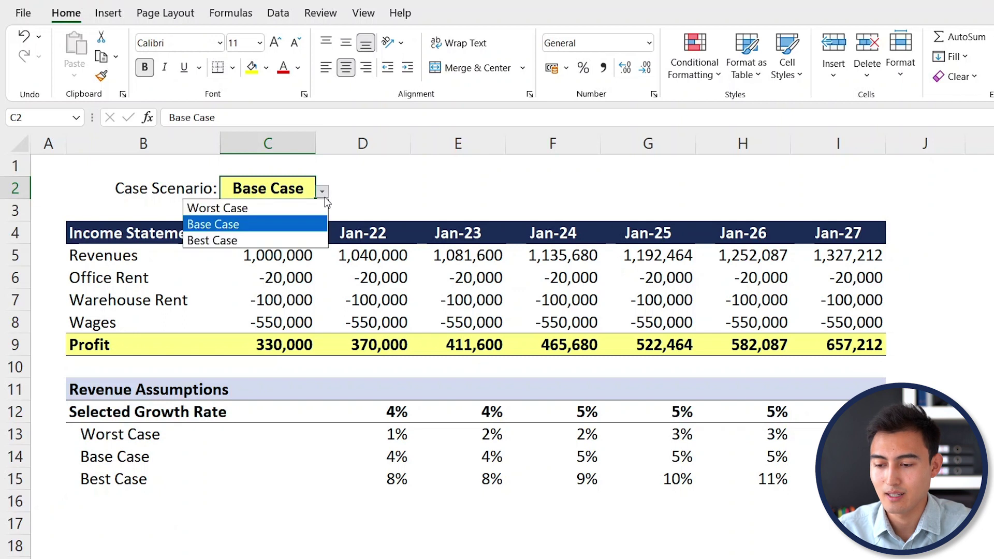
{"action": "left_click", "coordinate": [288, 242]}
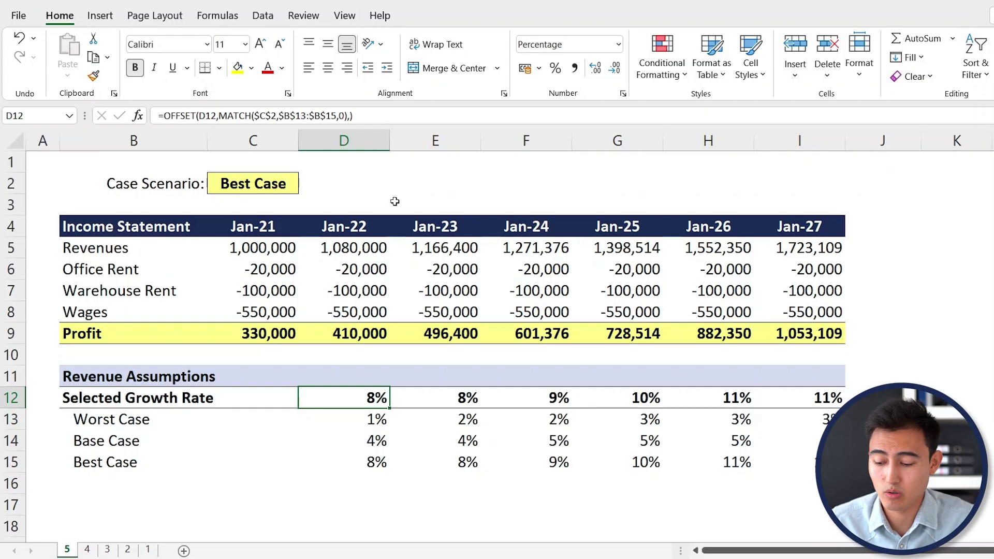
Switch to sheet 4 and examine the first product and its price in B3 and C3
{"action": "key", "text": "ctrl+Page_Down"}
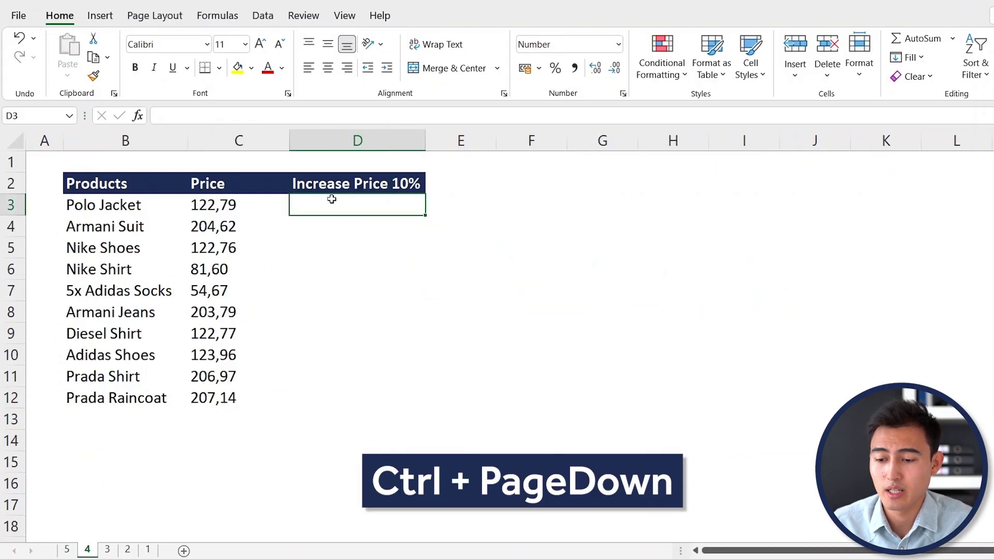
{"action": "left_click", "coordinate": [79, 208]}
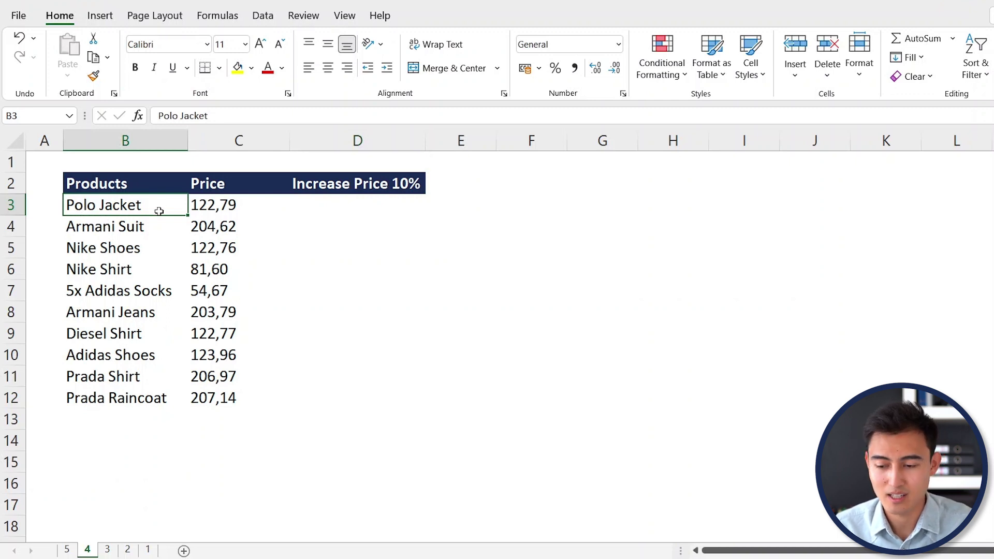
{"action": "left_click", "coordinate": [212, 207]}
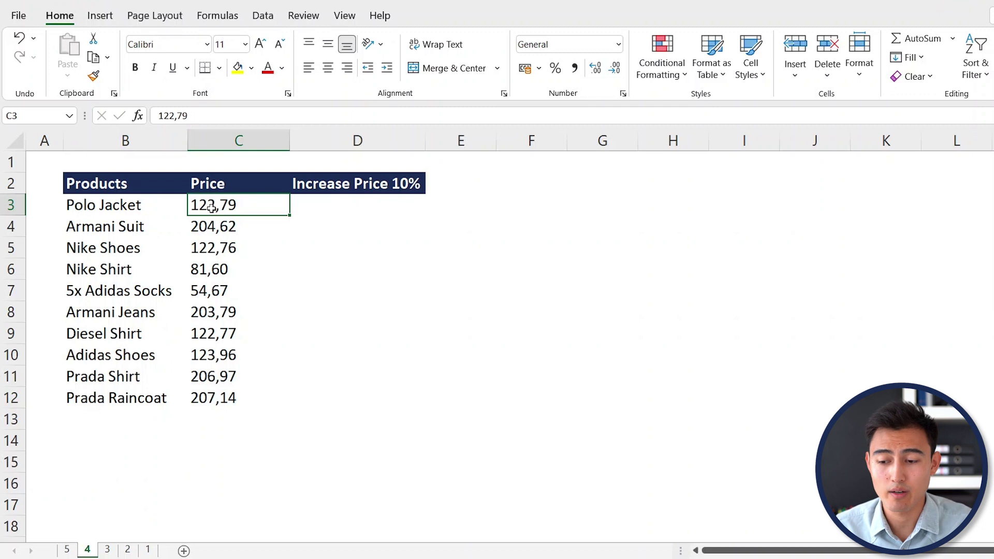
Try to increase the Polo Jacket price by 10% in D3 with the formula =C3*1.1
{"action": "left_click", "coordinate": [371, 203]}
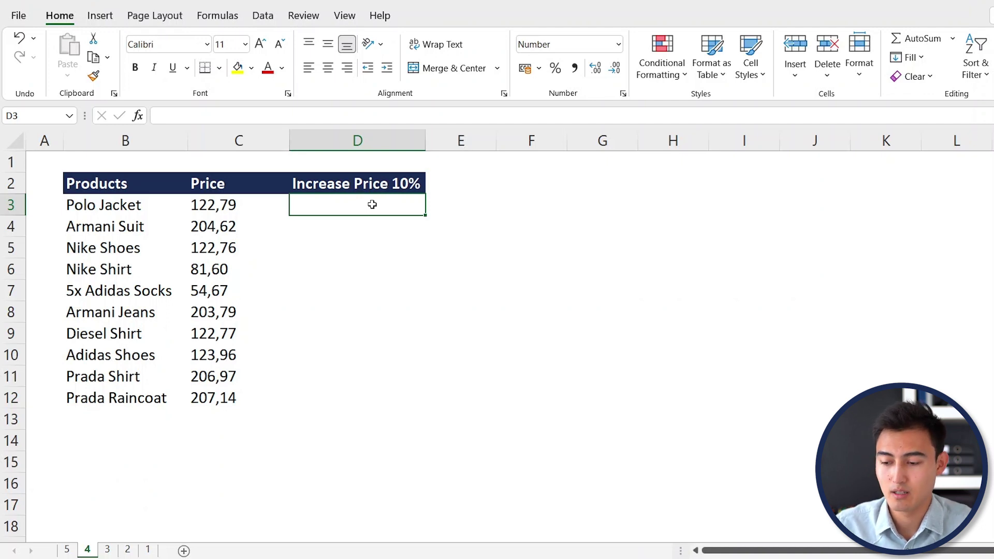
{"action": "type", "text": "="}
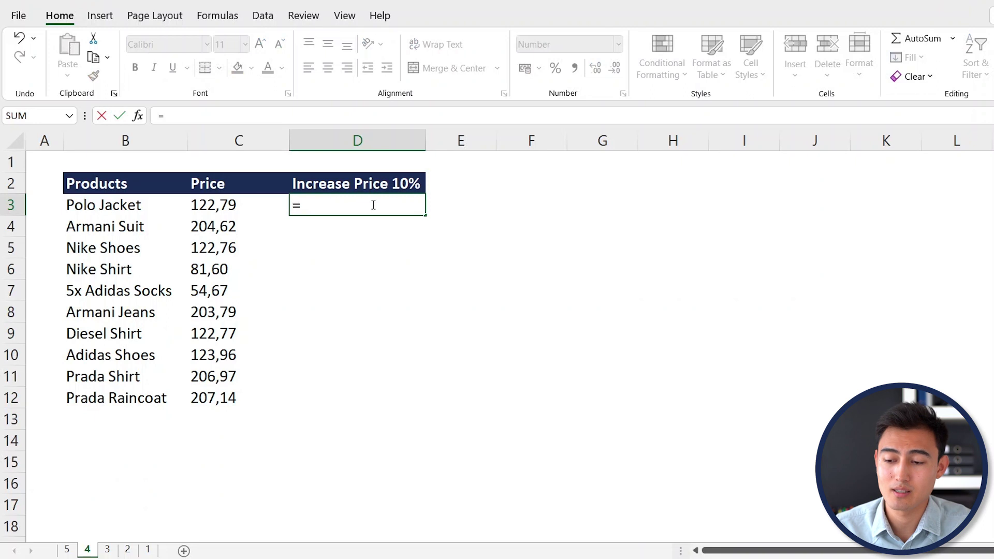
{"action": "key", "text": "Left"}
{"action": "type", "text": "*1.1"}
{"action": "key", "text": "Return"}
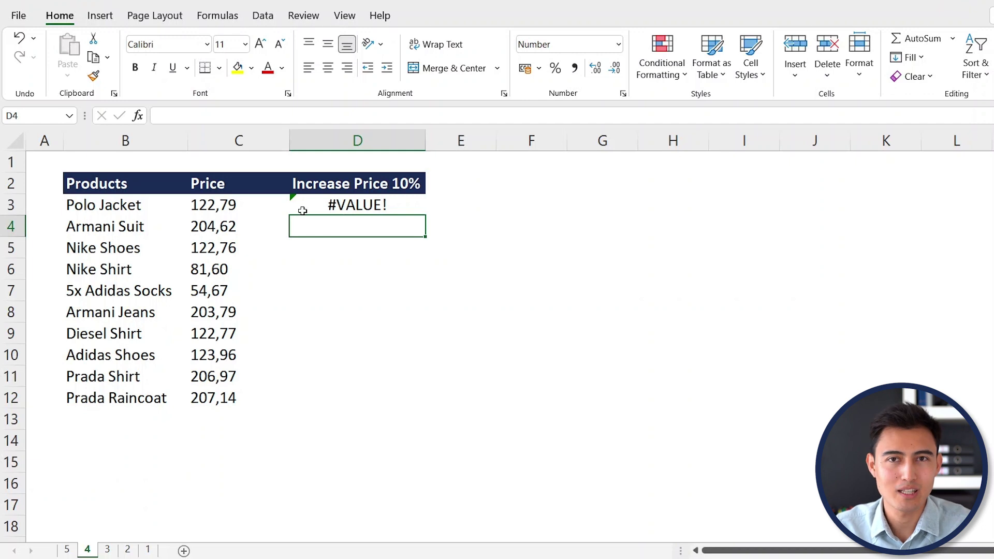
Check how the Polo Jacket price is written in C3 and clear the multiplication formula from D3
{"action": "left_click", "coordinate": [221, 203]}
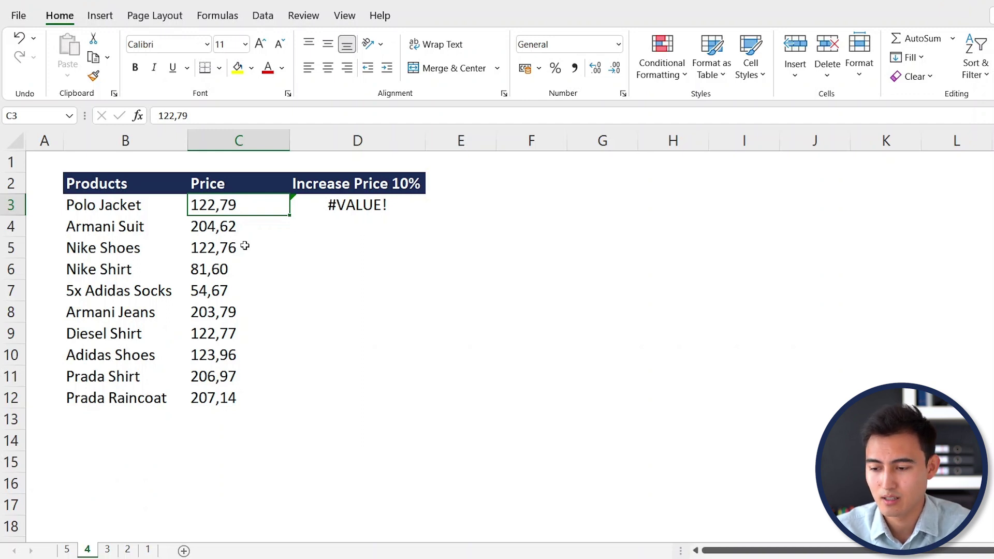
{"action": "key", "text": "Right"}
{"action": "key", "text": "Delete"}
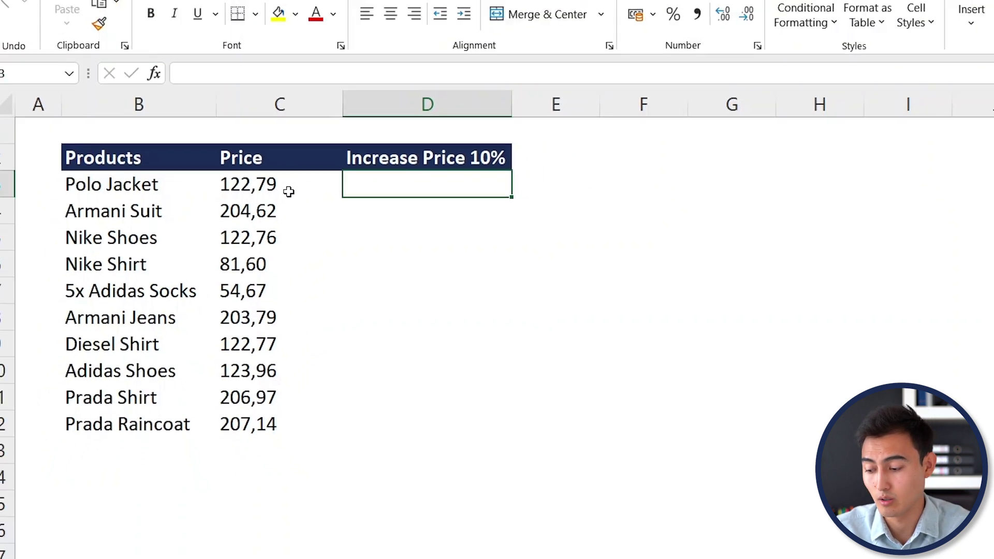
Enter =SUBSTITUTE(C3,",",".") in D3 to replace the comma in the Polo Jacket price with a point
{"action": "type", "text": "=sub"}
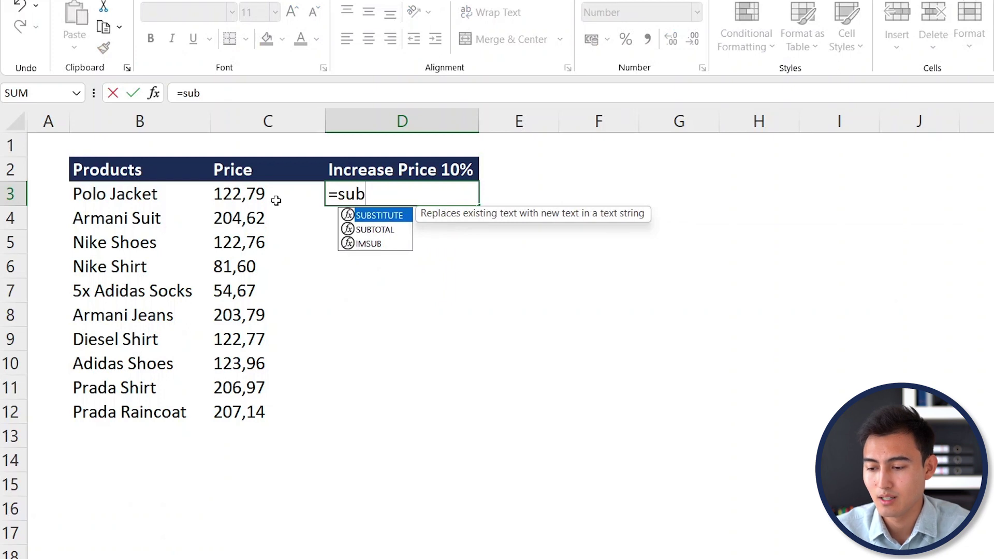
{"action": "key", "text": "Tab"}
{"action": "left_click", "coordinate": [276, 200]}
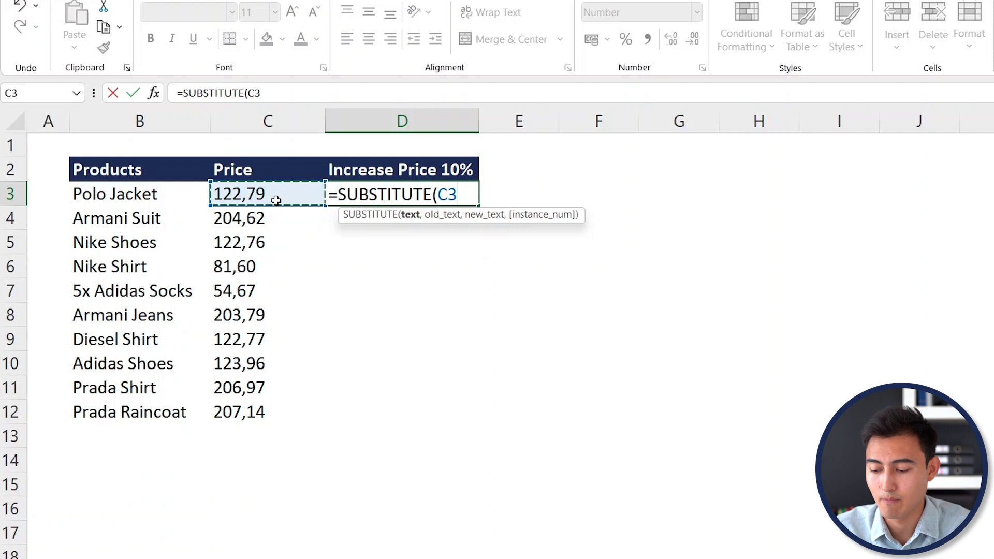
{"action": "type", "text": ","}
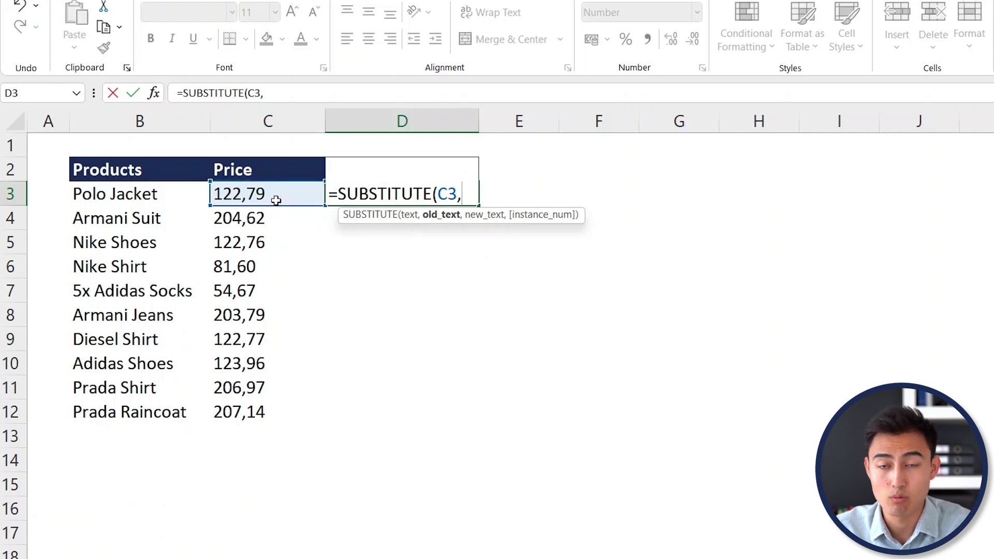
{"action": "type", "text": "\","}
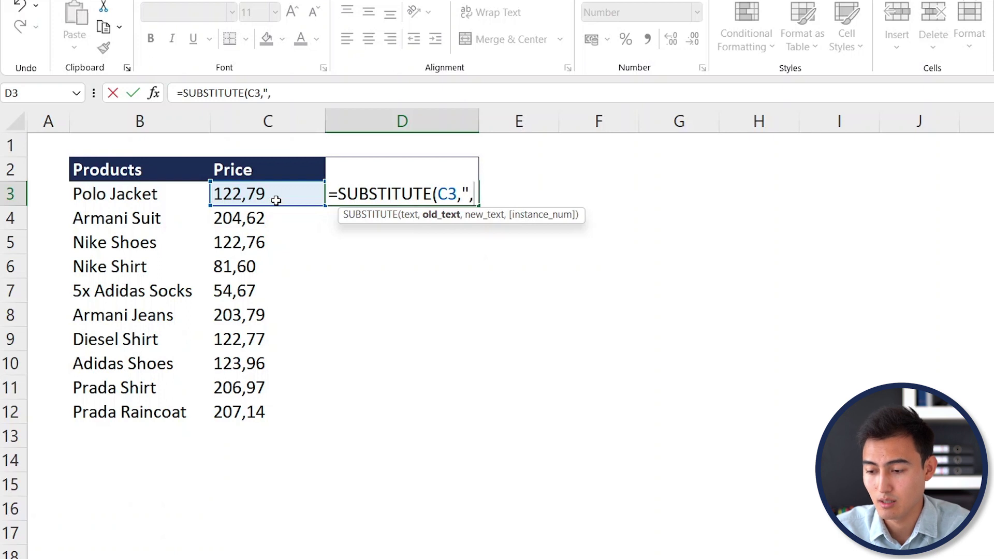
{"action": "type", "text": "\""}
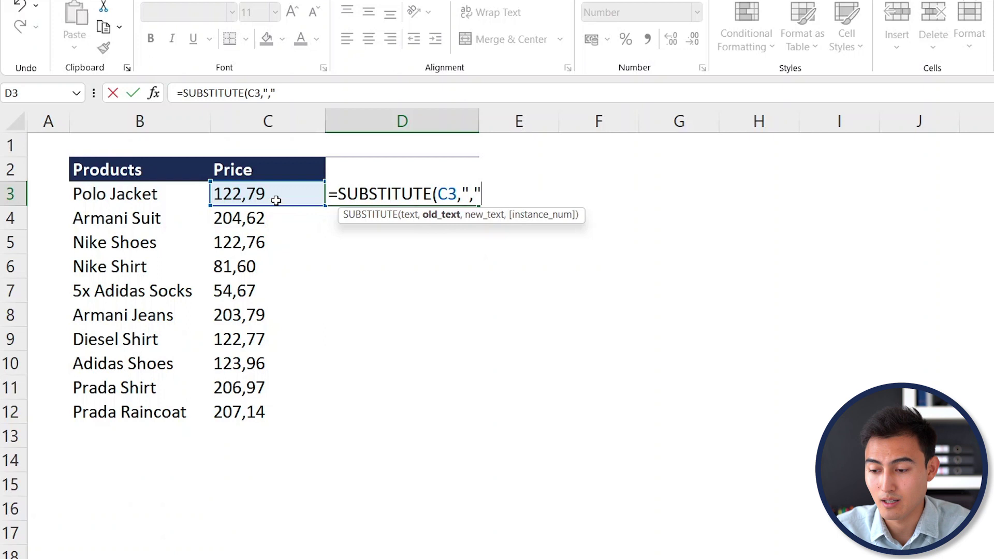
{"action": "type", "text": ","}
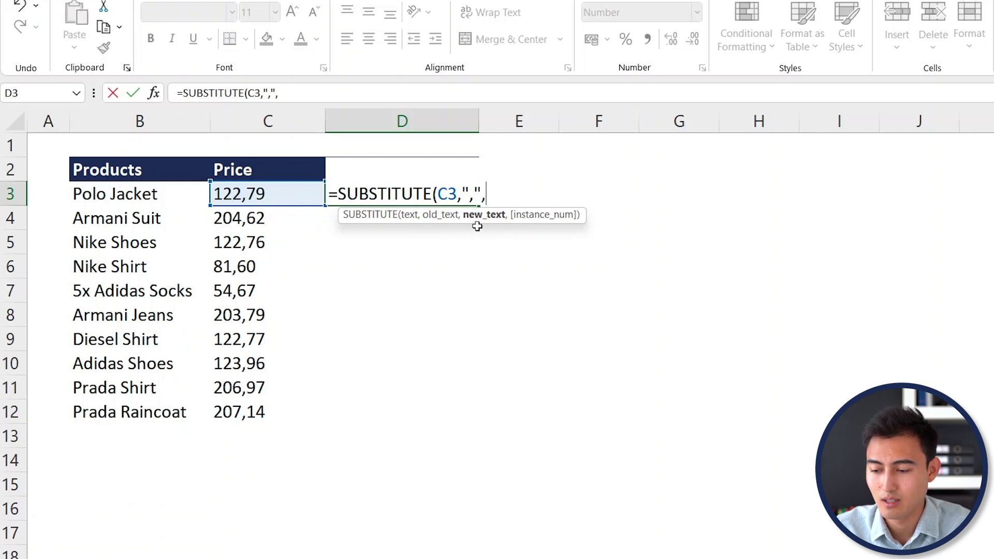
{"action": "type", "text": "\".\""}
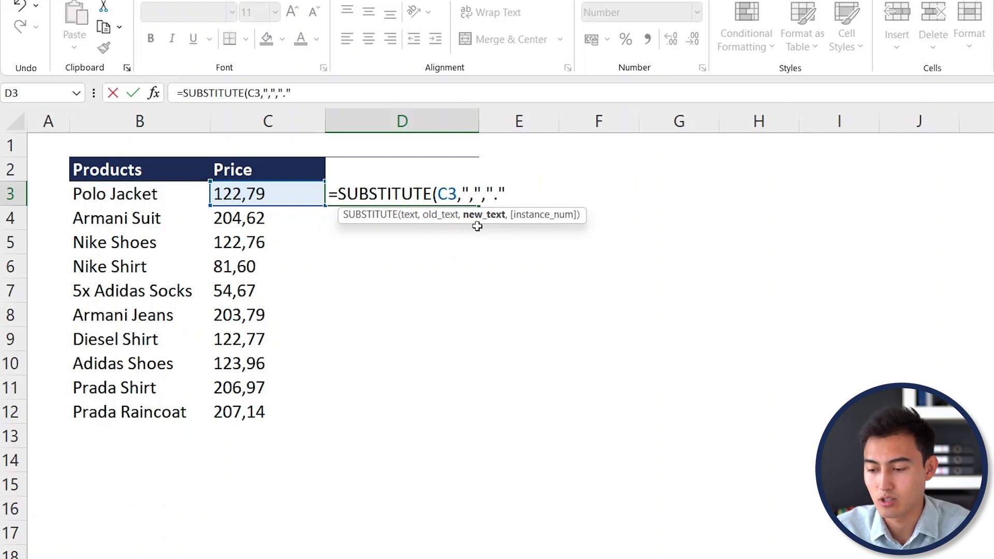
{"action": "type", "text": ","}
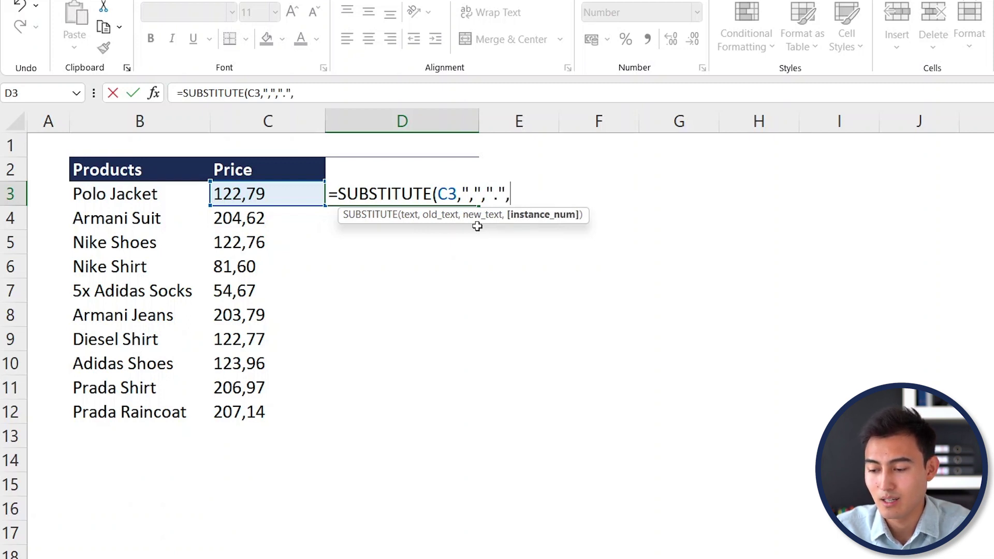
{"action": "key", "text": "BackSpace"}
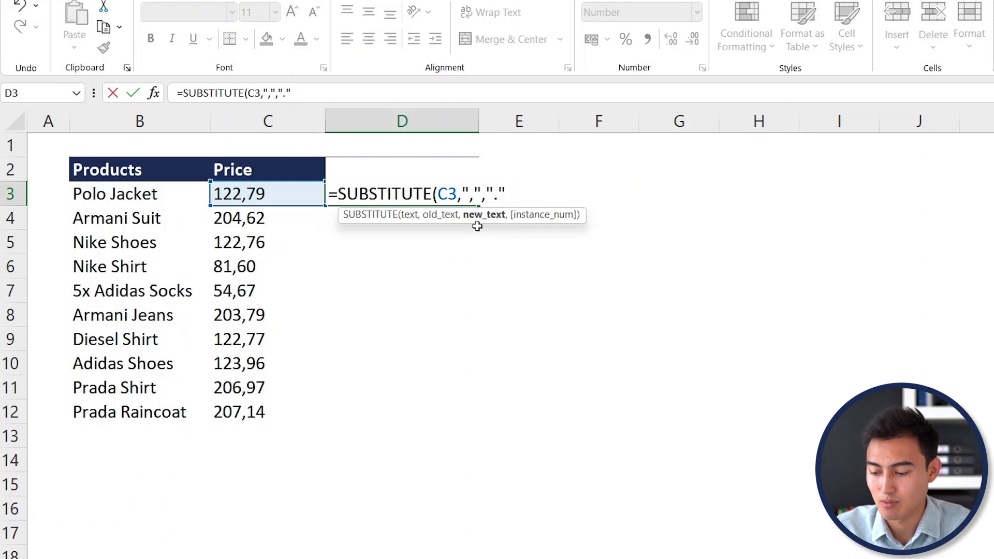
{"action": "type", "text": ")"}
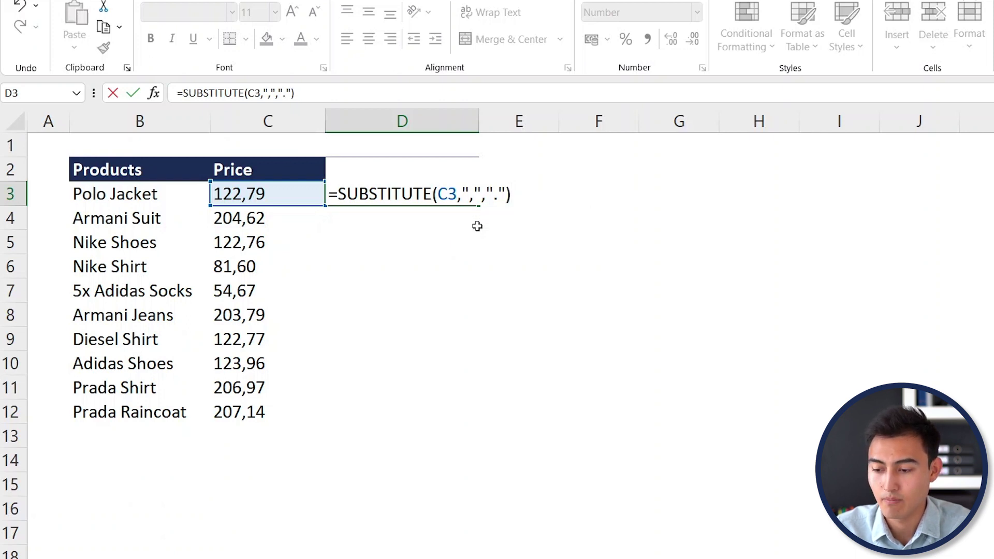
{"action": "key", "text": "Return"}
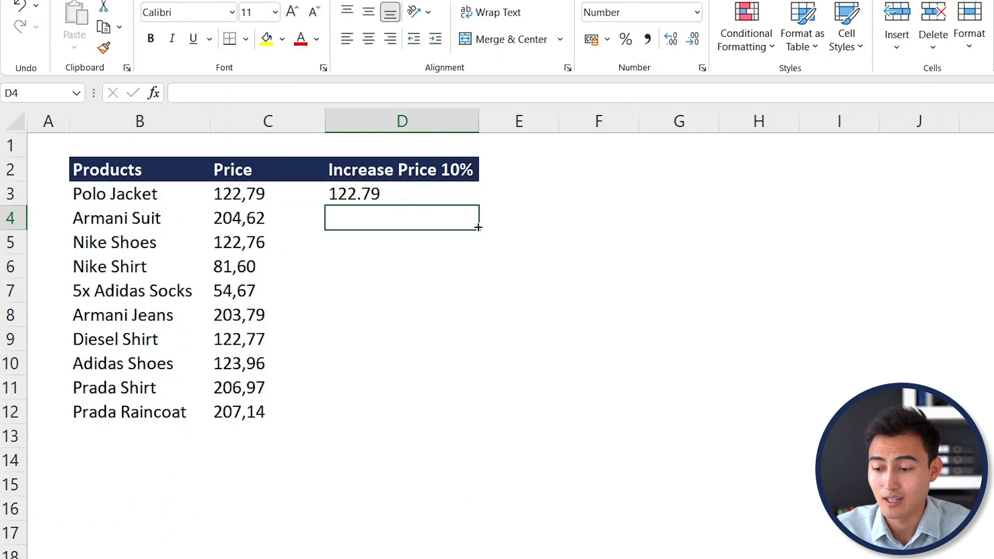
Change the D3 formula to =VALUE(SUBSTITUTE(C3,",","."))*1.1 and fill it down through D12
{"action": "key", "text": "Up"}
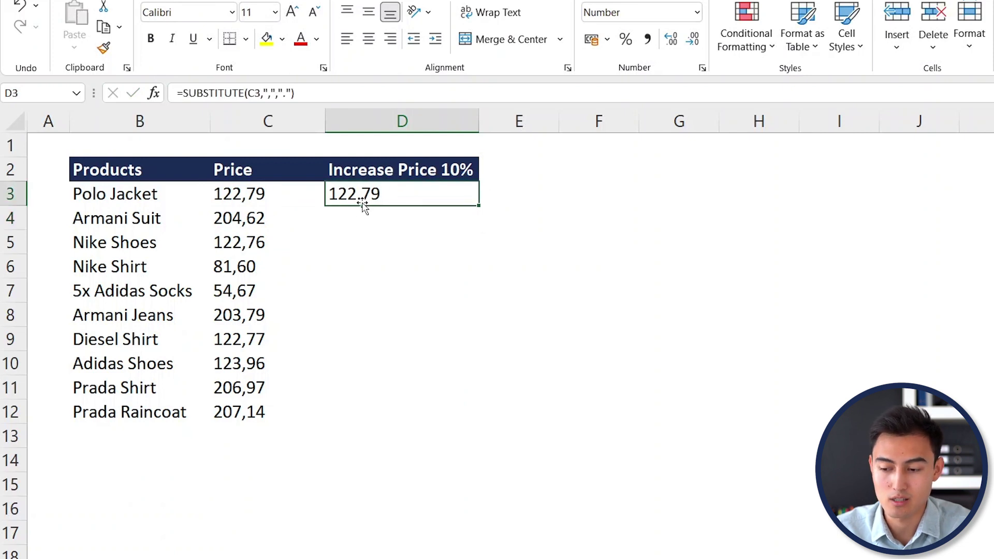
{"action": "left_click", "coordinate": [187, 95]}
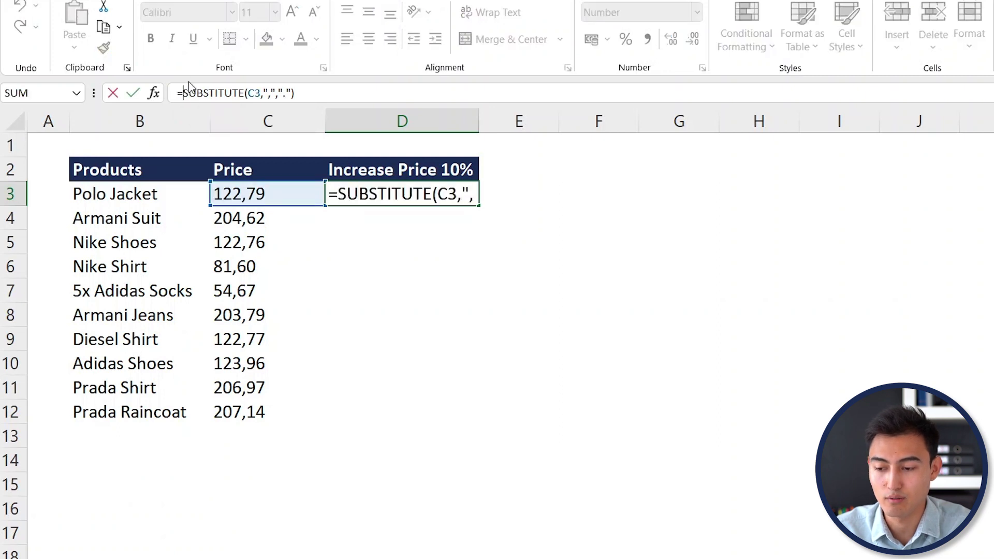
{"action": "type", "text": "valu"}
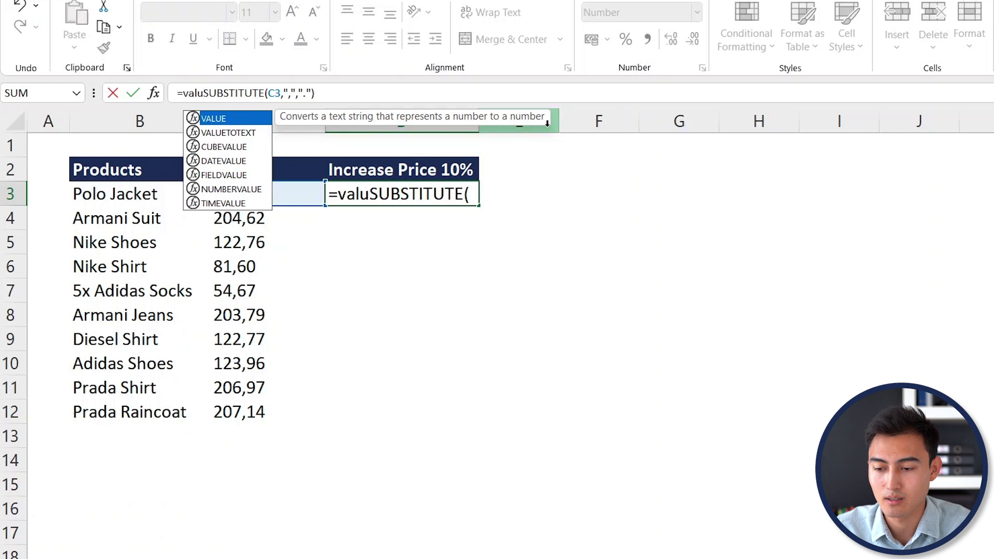
{"action": "key", "text": "Tab"}
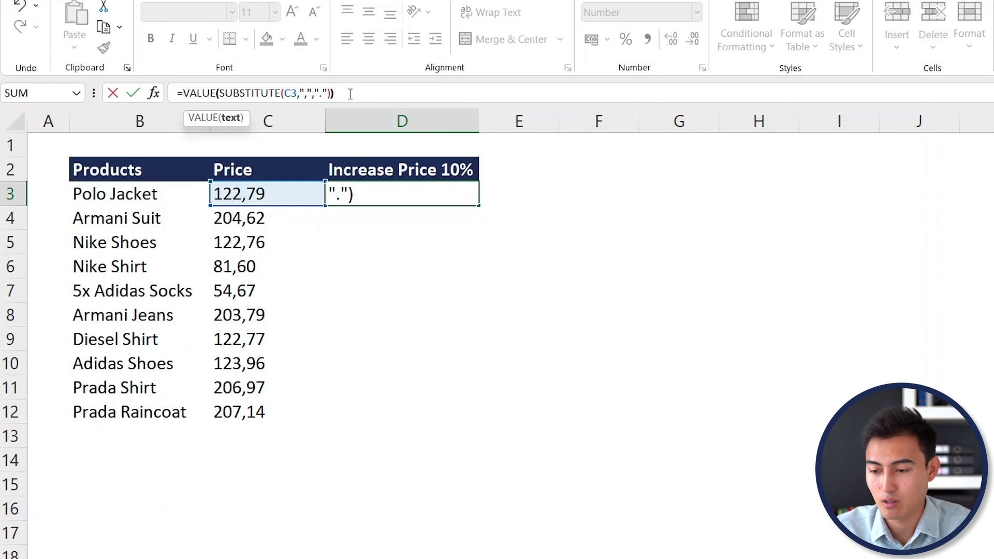
{"action": "type", "text": ")*1.1"}
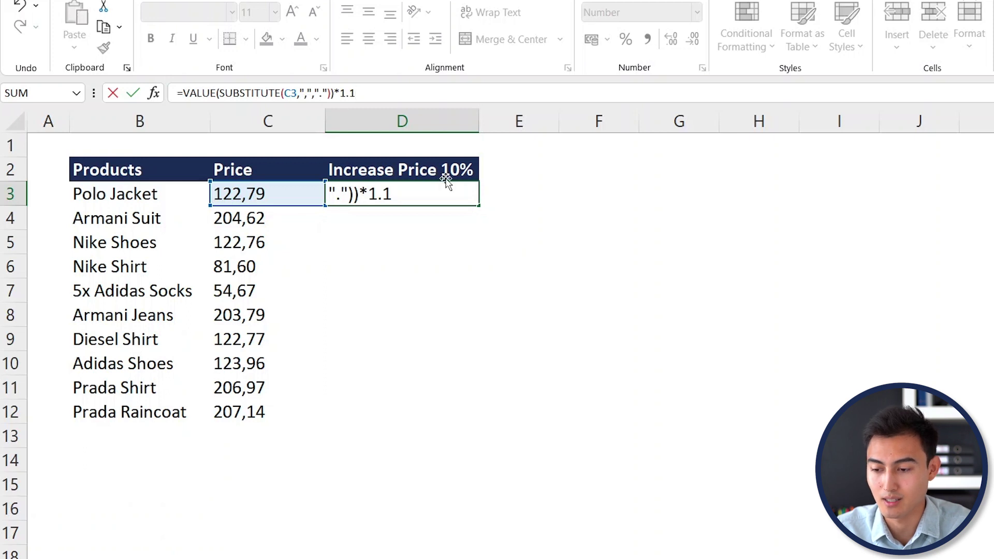
{"action": "key", "text": "Return"}
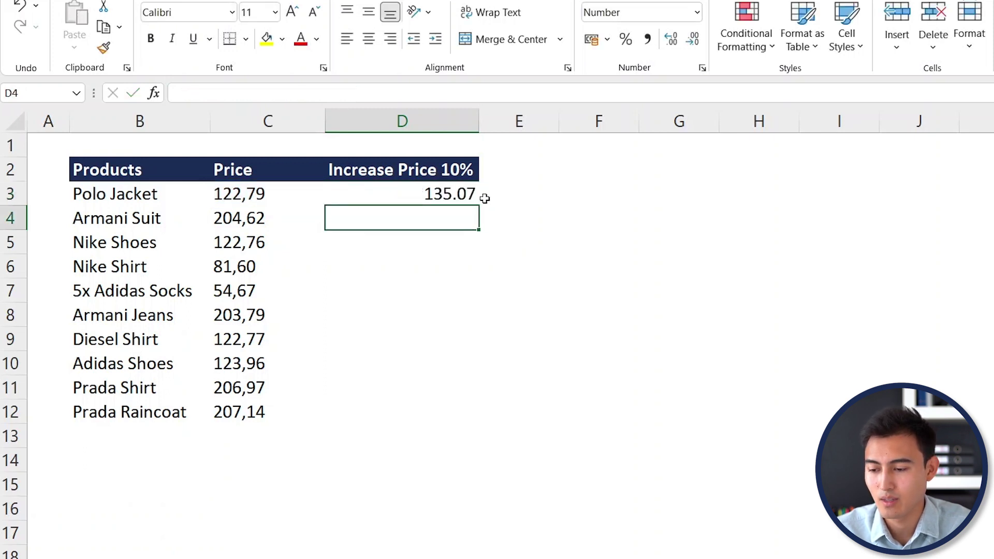
{"action": "left_click", "coordinate": [477, 201]}
{"action": "double_click", "coordinate": [477, 207]}
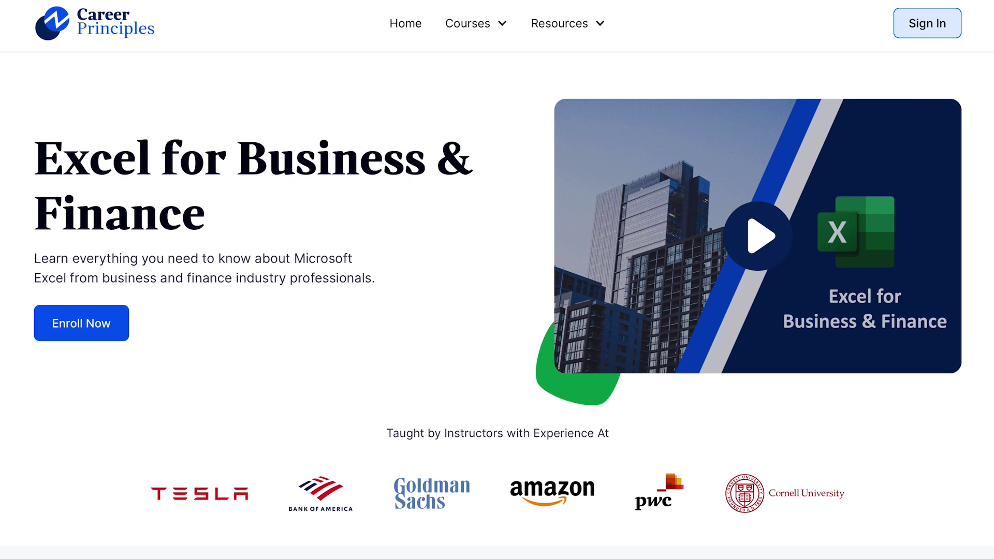
{"action": "scroll", "coordinate": [497, 280], "scroll_direction": "down", "scroll_amount": 10}
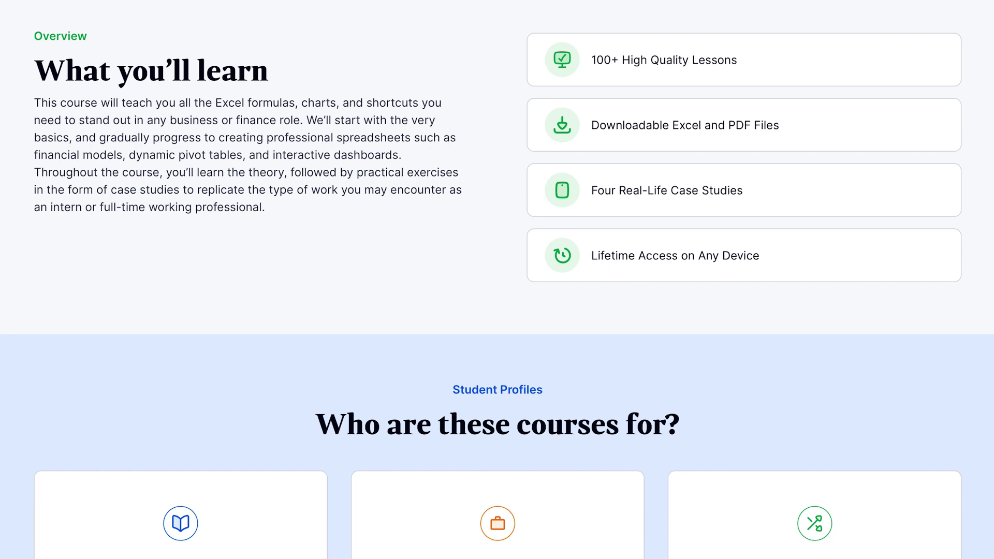
{"action": "scroll", "coordinate": [497, 280], "scroll_direction": "down", "scroll_amount": 9}
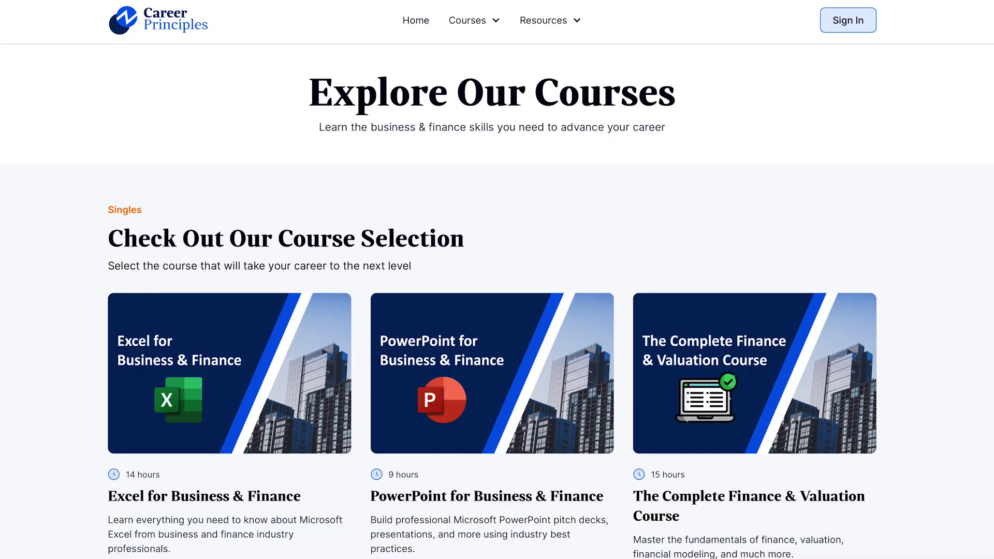
{"action": "scroll", "coordinate": [497, 280], "scroll_direction": "down", "scroll_amount": 6}
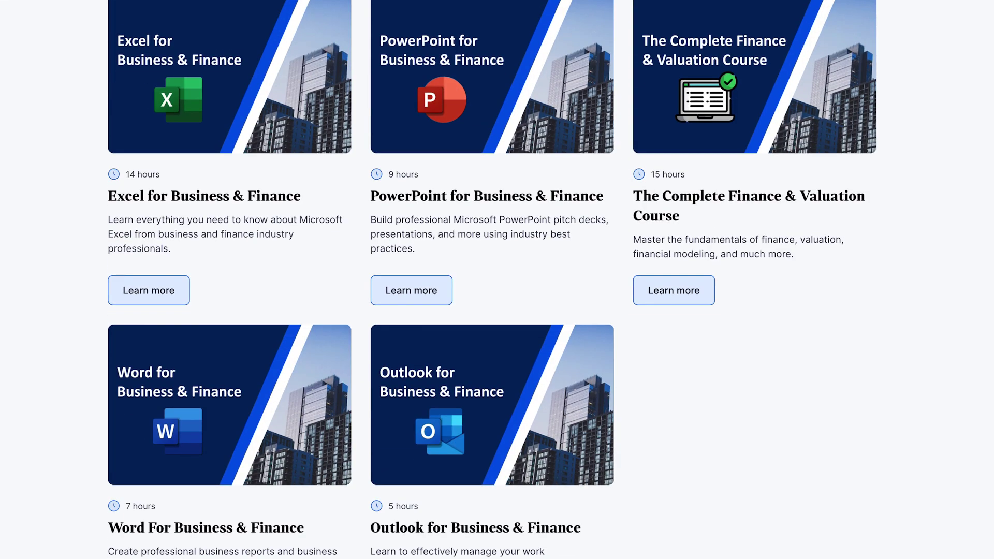
{"action": "scroll", "coordinate": [498, 280], "scroll_direction": "down", "scroll_amount": 10}
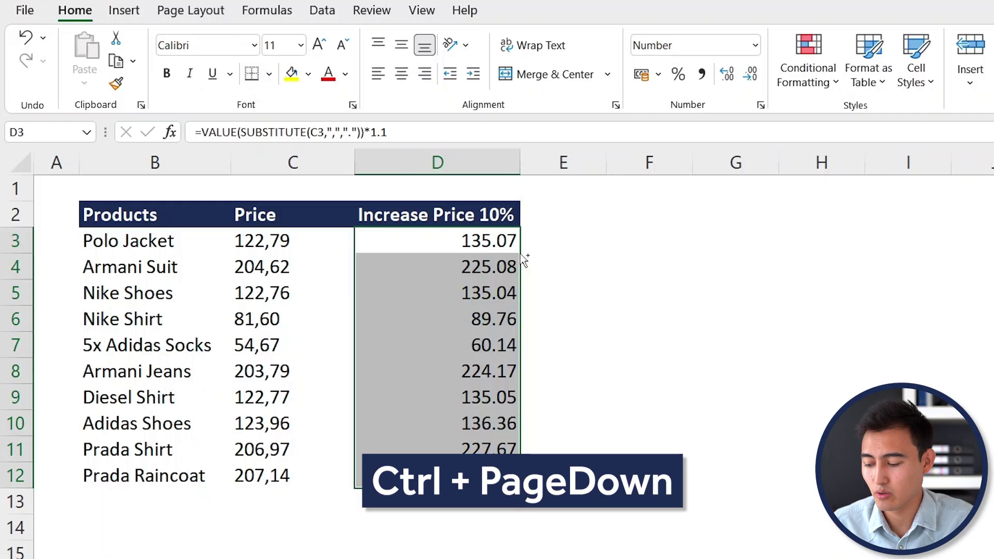
Switch to the next sheet and examine the employee column and monthly headers of the Sale Commissions table
{"action": "key", "text": "ctrl+Page_Down"}
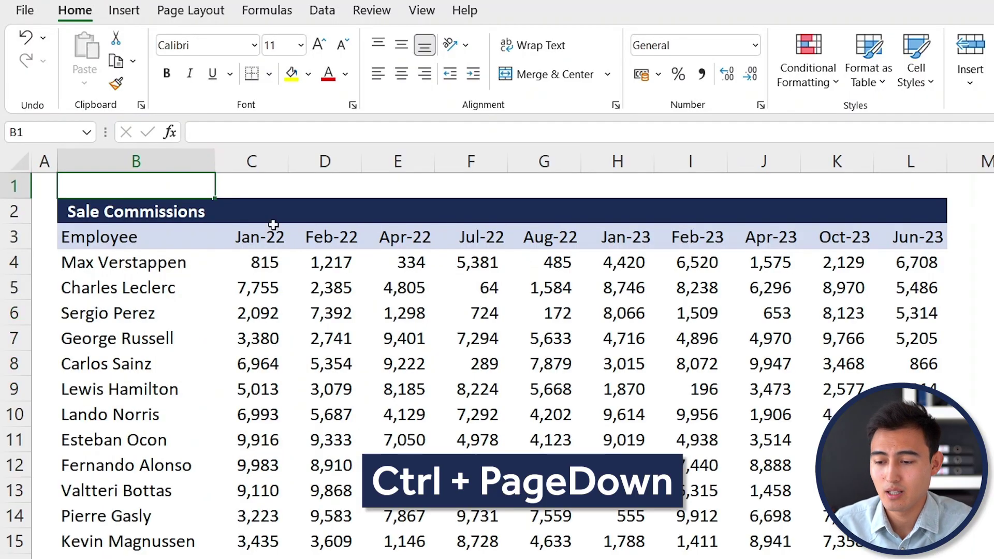
{"action": "left_click", "coordinate": [146, 243]}
{"action": "key", "text": "Down"}
{"action": "key", "text": "Down"}
{"action": "key", "text": "Down"}
{"action": "key", "text": "Down"}
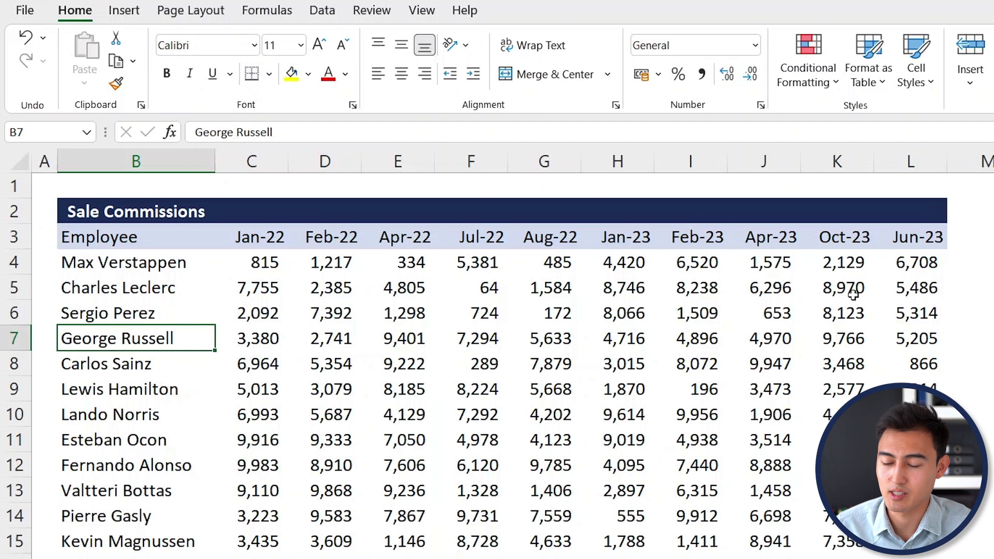
{"action": "key", "text": "Up"}
{"action": "key", "text": "Up"}
{"action": "key", "text": "Up"}
{"action": "key", "text": "Up"}
{"action": "key", "text": "Up"}
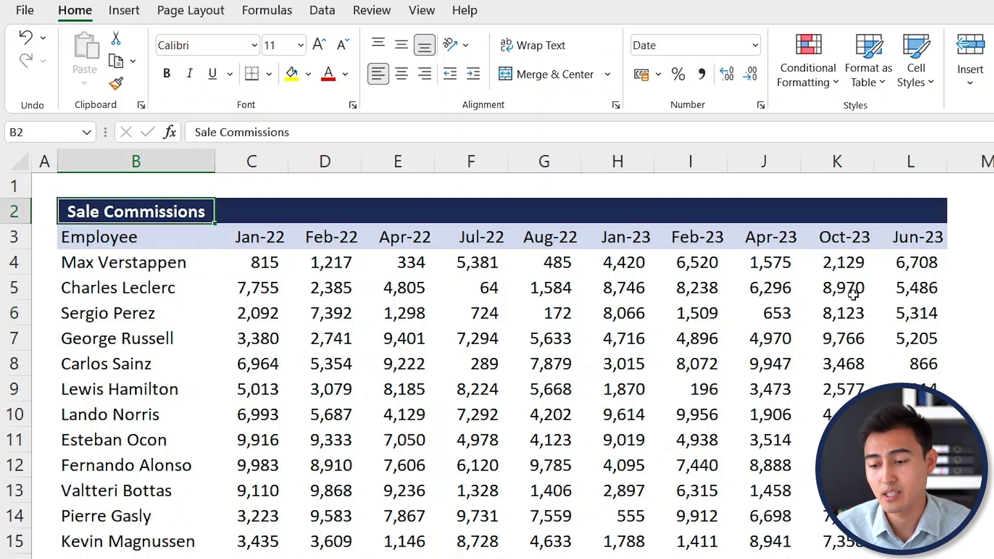
Enter =MONTH(C3) in C2 to extract the month number from the first date header
{"action": "key", "text": "Right"}
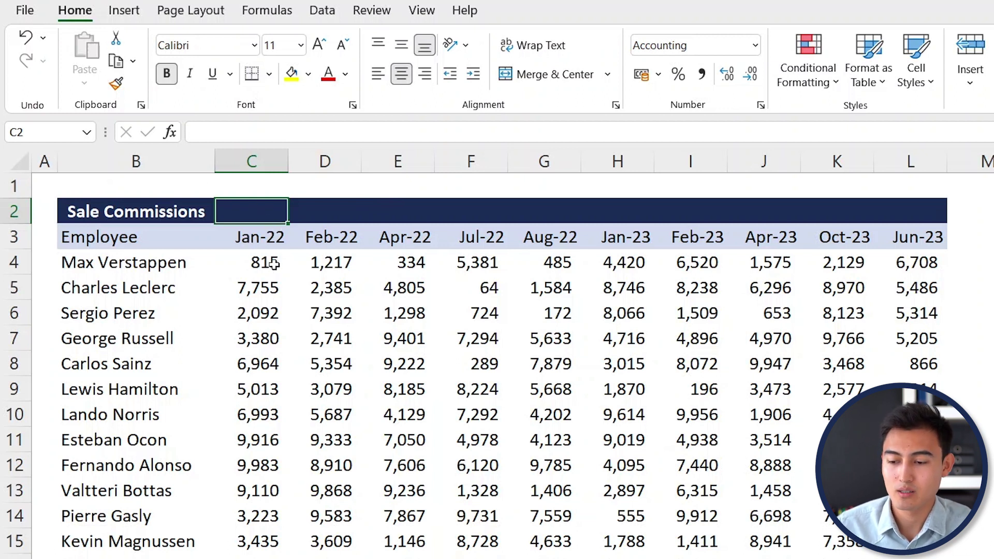
{"action": "type", "text": "=mno"}
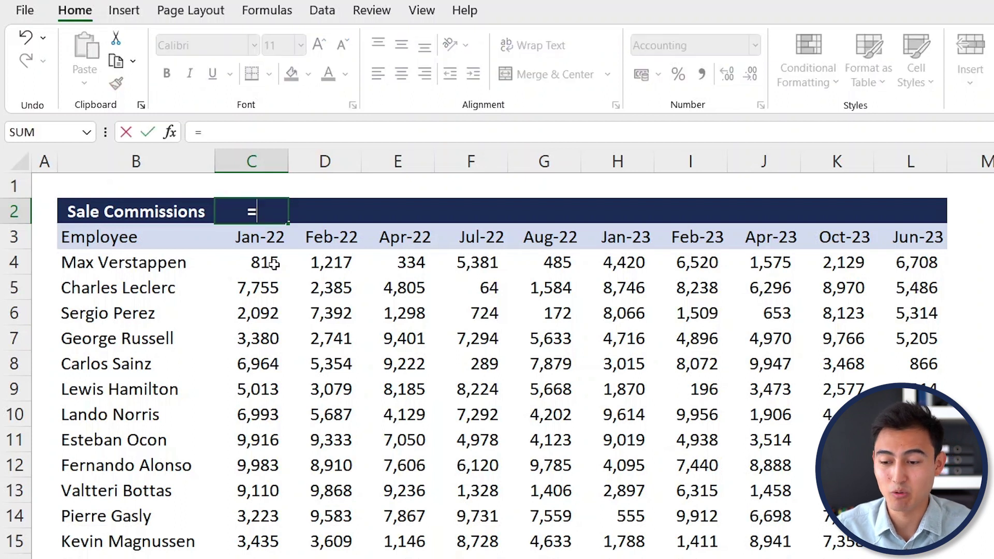
{"action": "type", "text": "on"}
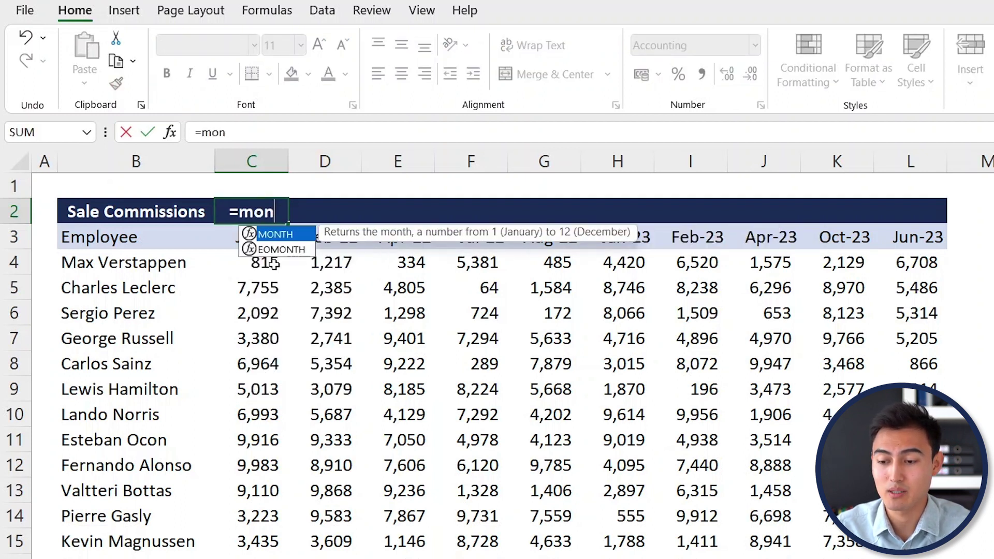
{"action": "key", "text": "Tab"}
{"action": "key", "text": "Down"}
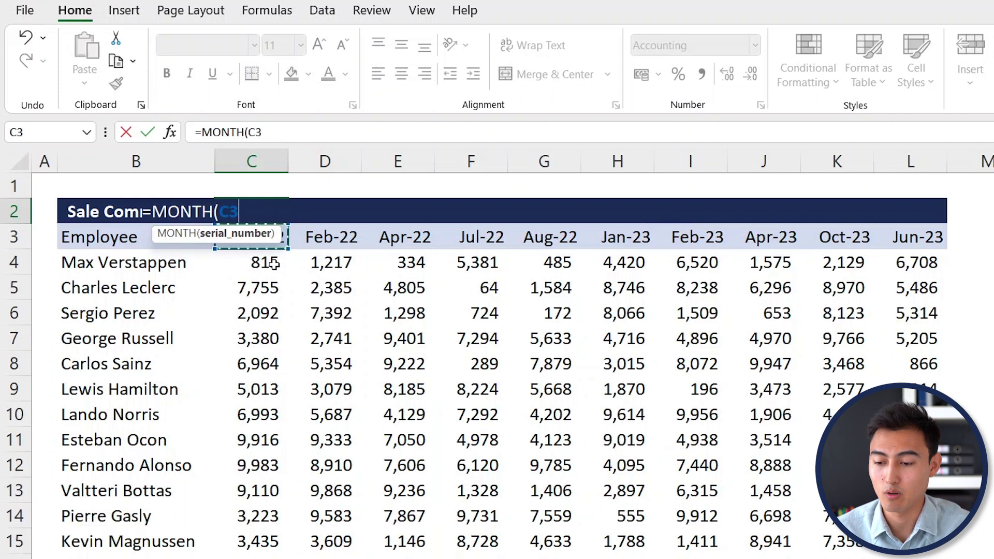
{"action": "key", "text": "Return"}
{"action": "key", "text": "Up"}
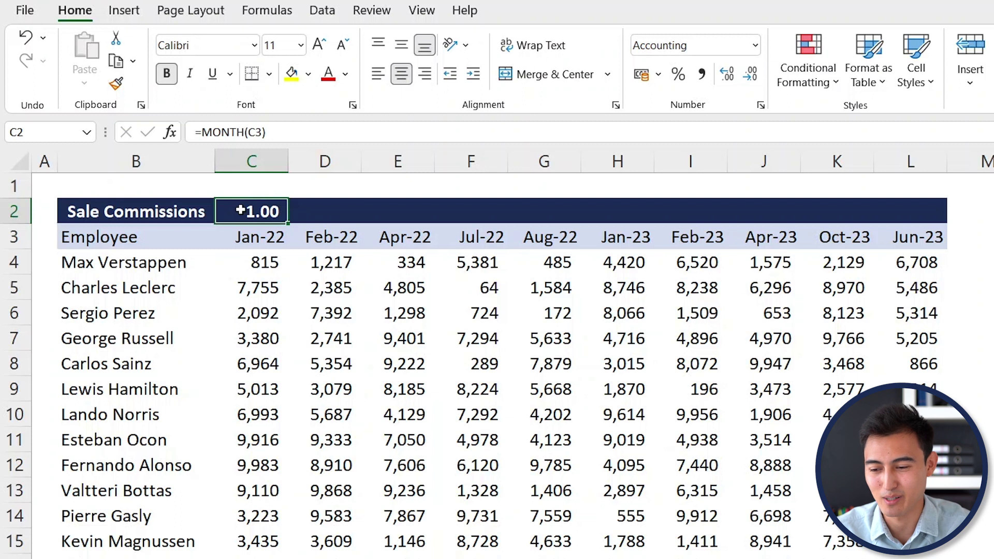
Wrap the MONTH(C3) formula in C2 in a ROUNDUP function with 0 as the number of digits
{"action": "left_click", "coordinate": [205, 133]}
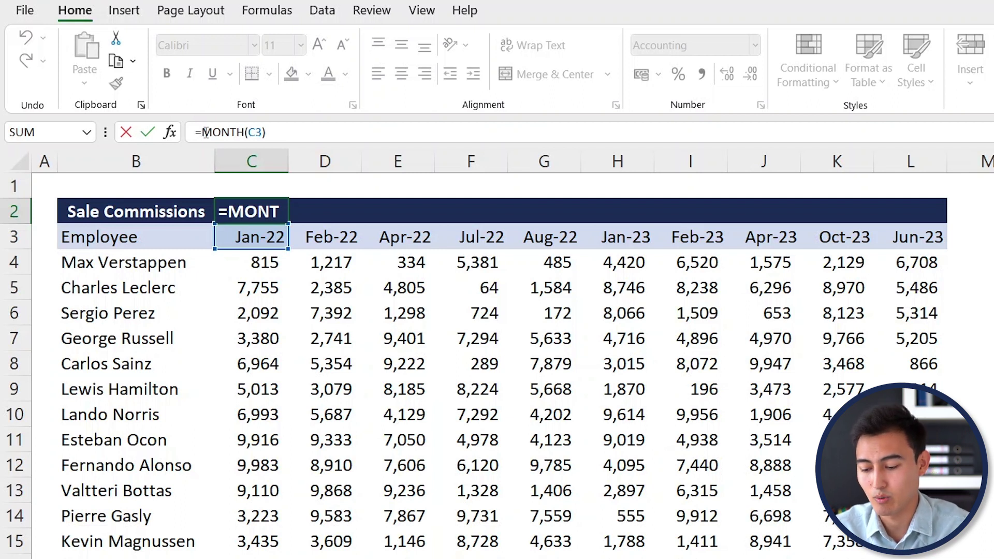
{"action": "type", "text": "roun"}
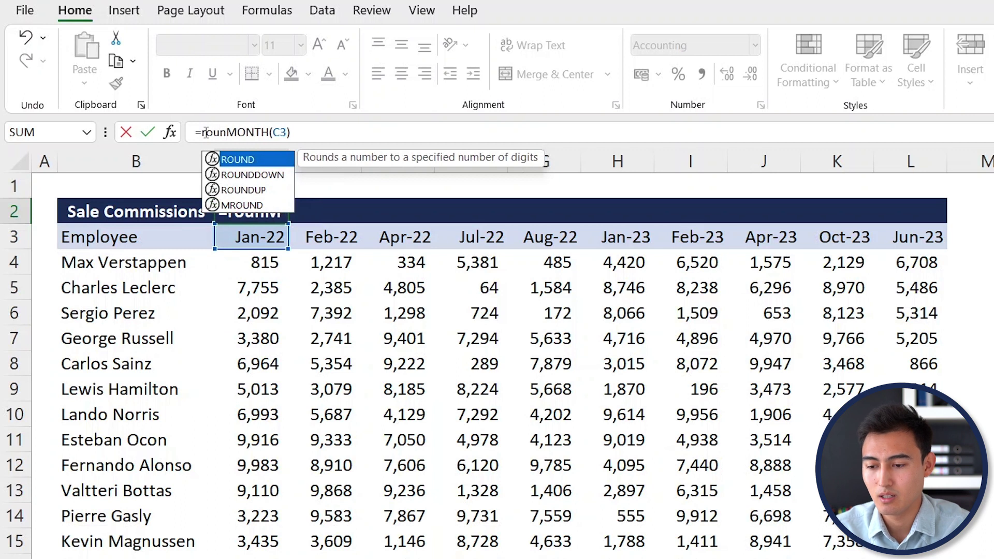
{"action": "key", "text": "Down"}
{"action": "key", "text": "Down"}
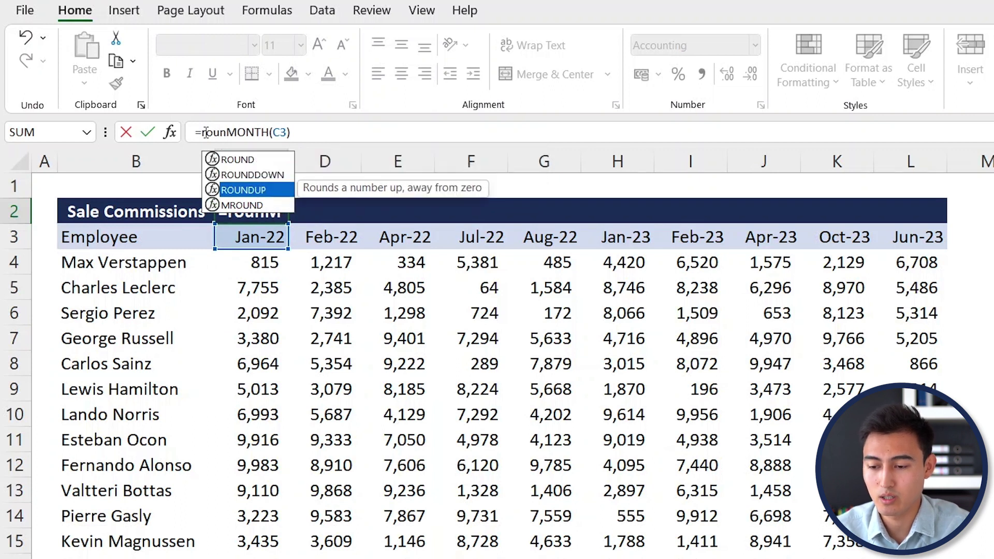
{"action": "key", "text": "Tab"}
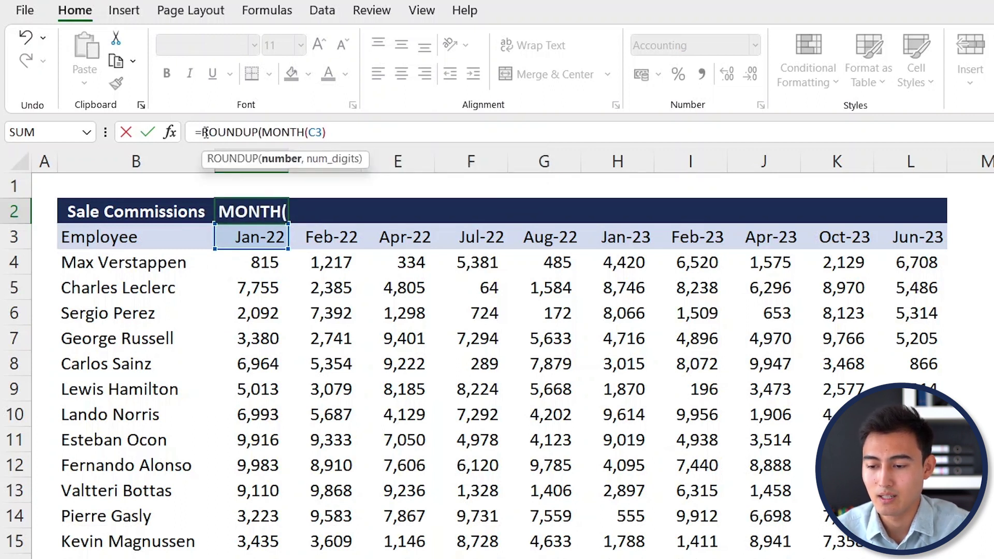
{"action": "key", "text": "End"}
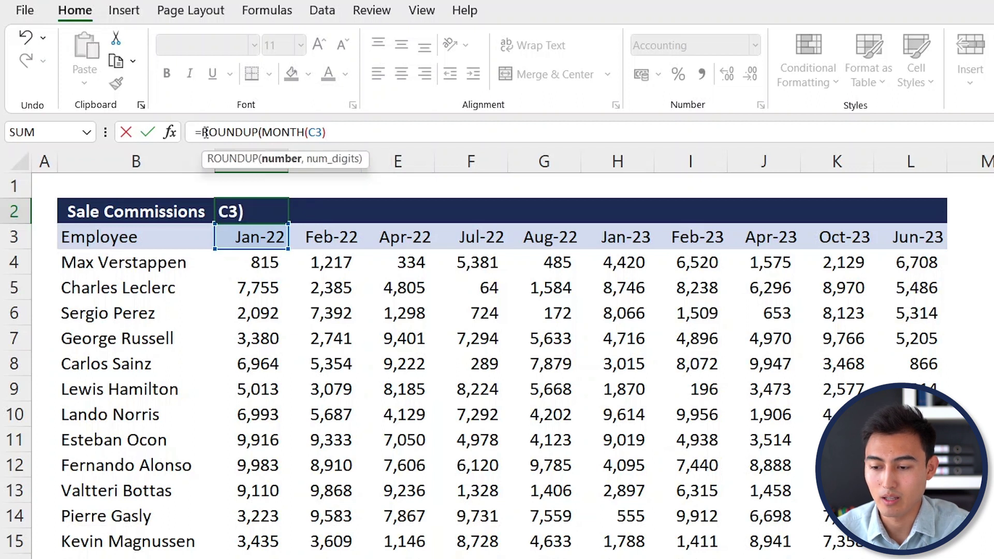
{"action": "type", "text": ","}
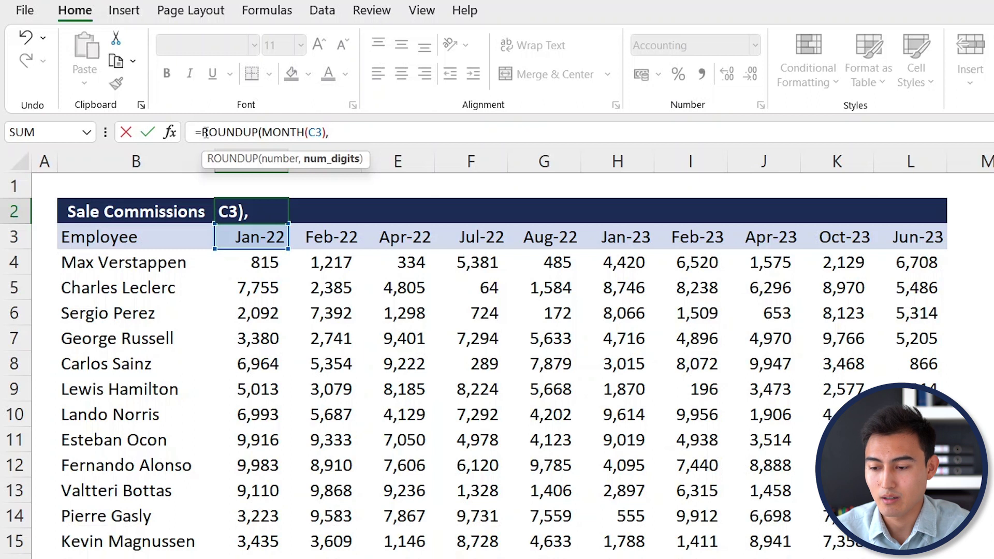
{"action": "type", "text": "0"}
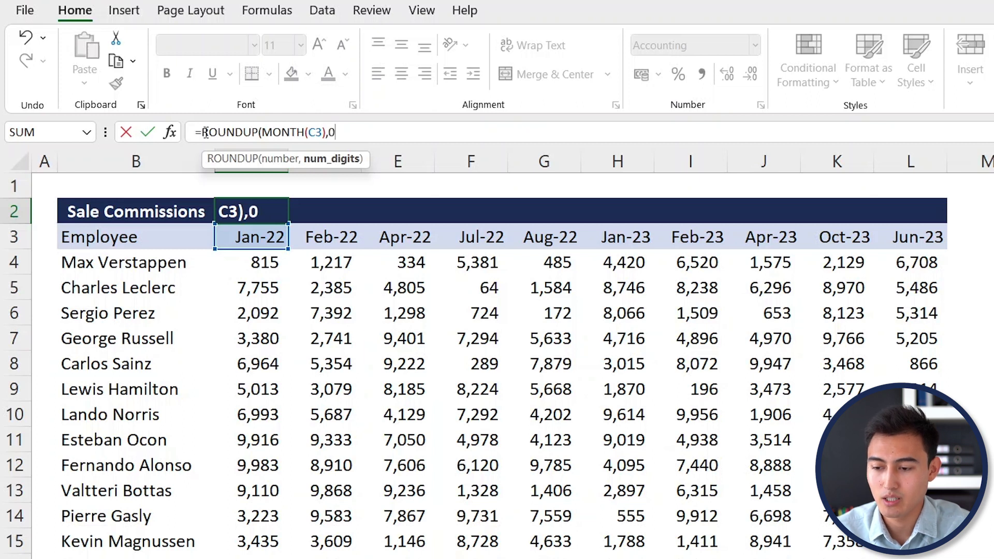
Divide the month by 3 inside the rounding function and complete C2 as =ROUNDUP(MONTH(C3)/3,0)
{"action": "left_click", "coordinate": [327, 132]}
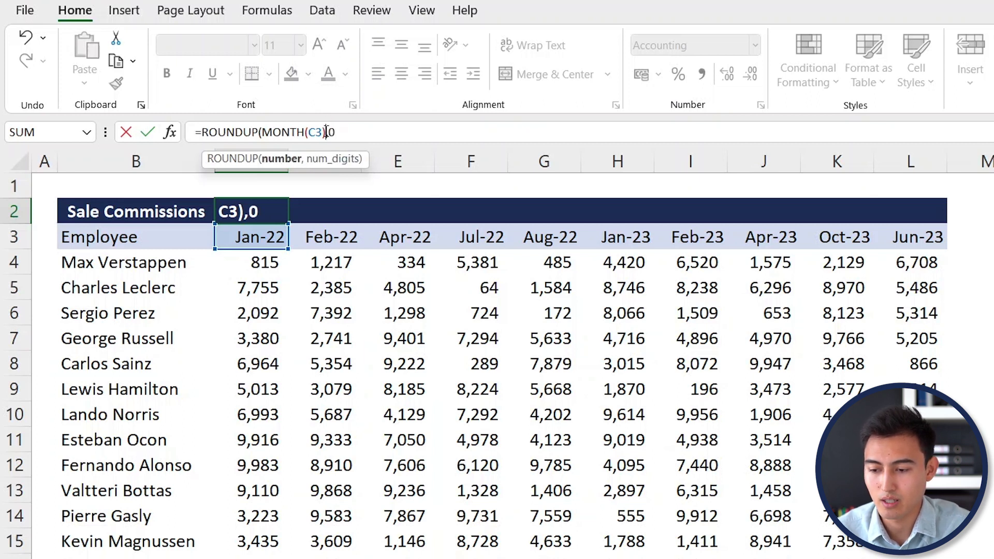
{"action": "type", "text": "*"}
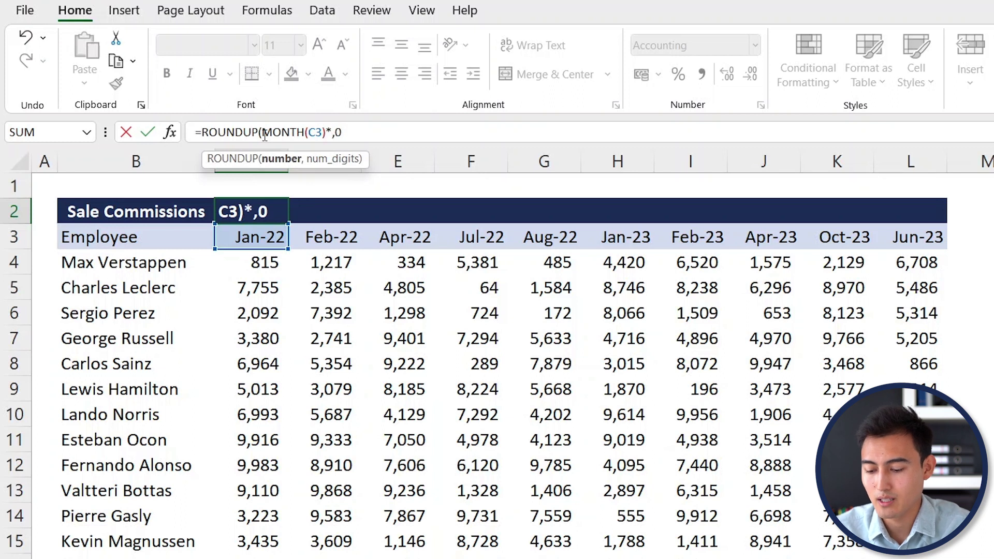
{"action": "key", "text": "BackSpace"}
{"action": "key", "text": "BackSpace"}
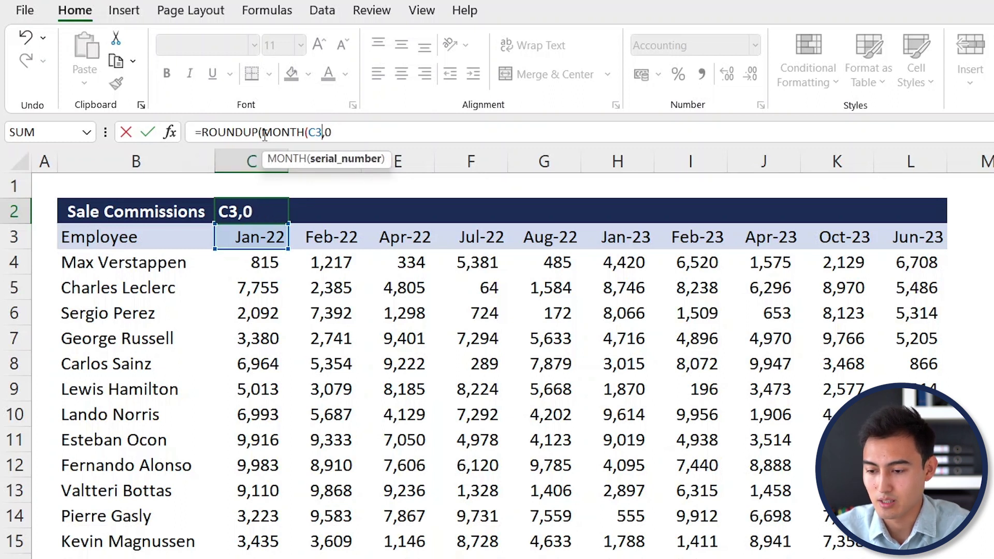
{"action": "type", "text": "("}
{"action": "key", "text": "BackSpace"}
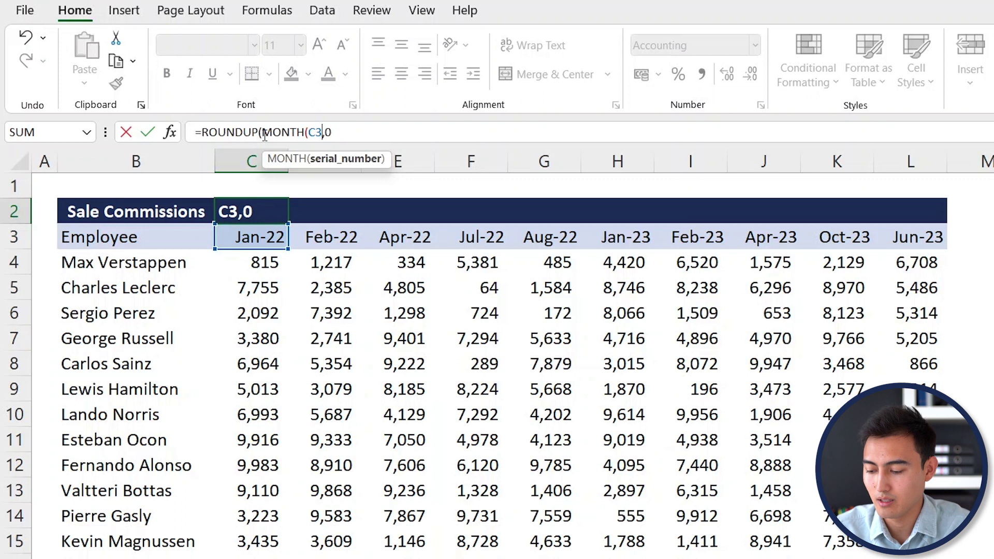
{"action": "type", "text": ")/3"}
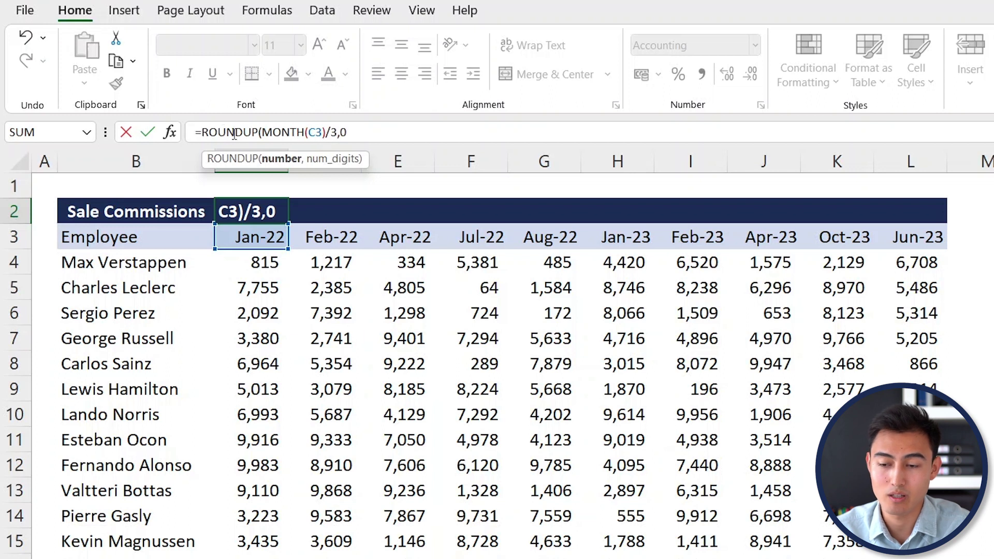
{"action": "left_click", "coordinate": [357, 133]}
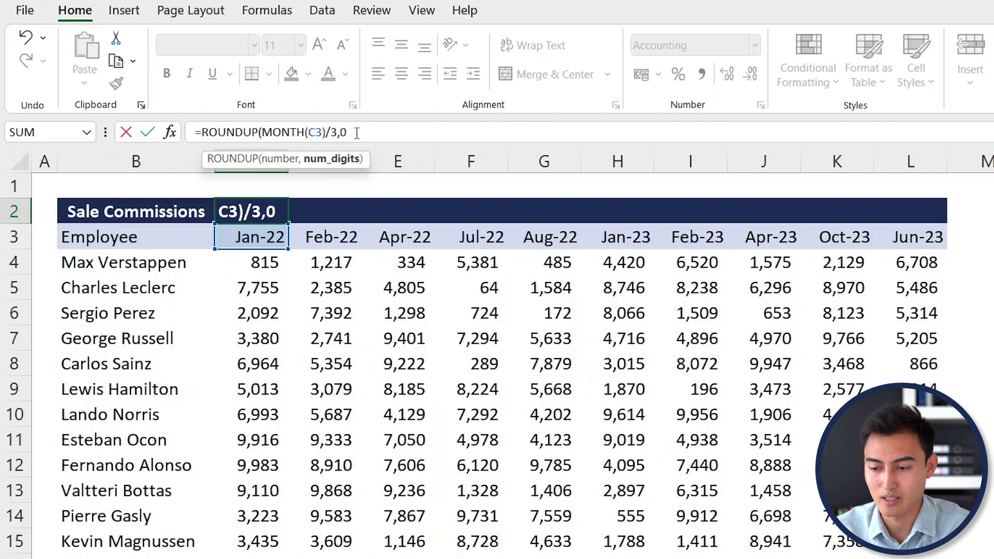
{"action": "type", "text": ")"}
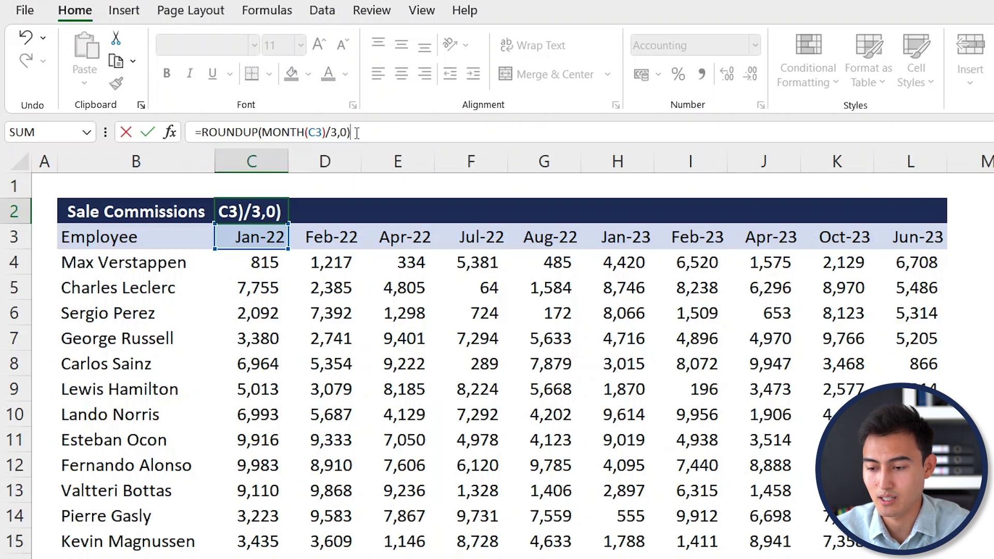
{"action": "key", "text": "Return"}
{"action": "key", "text": "Up"}
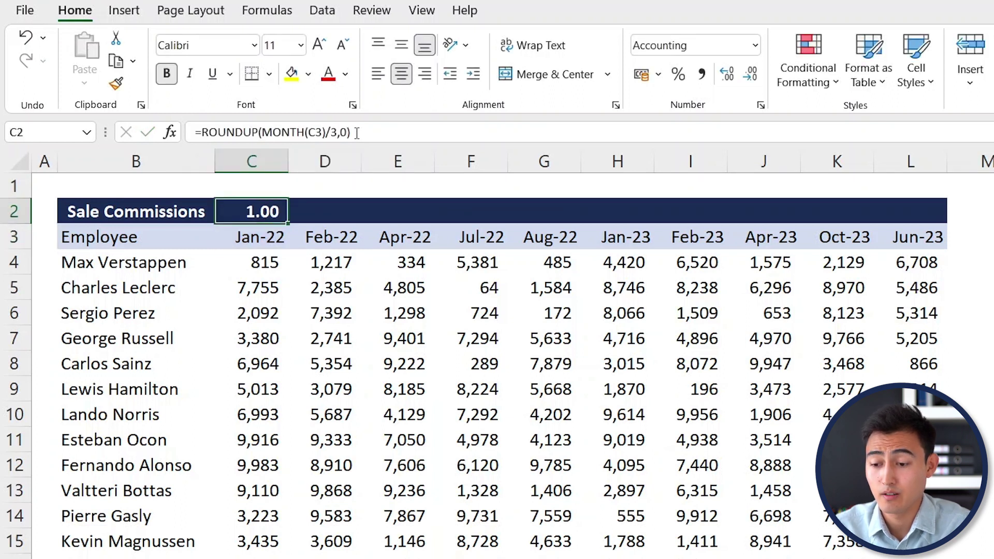
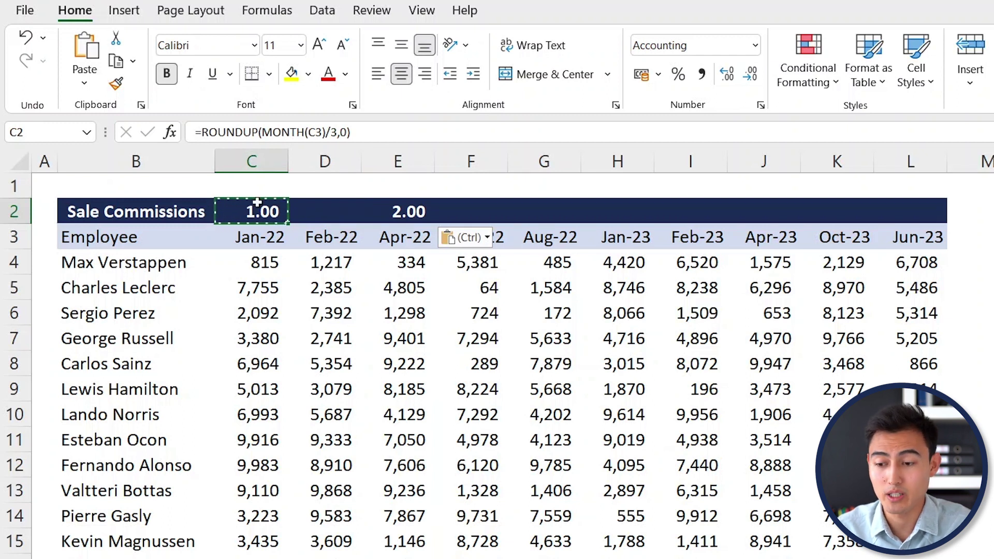
Prefix the rounding formula in C2 with the text Q, making it ="Q"&ROUNDUP(MONTH(C3)/3,0)
{"action": "left_click", "coordinate": [204, 134]}
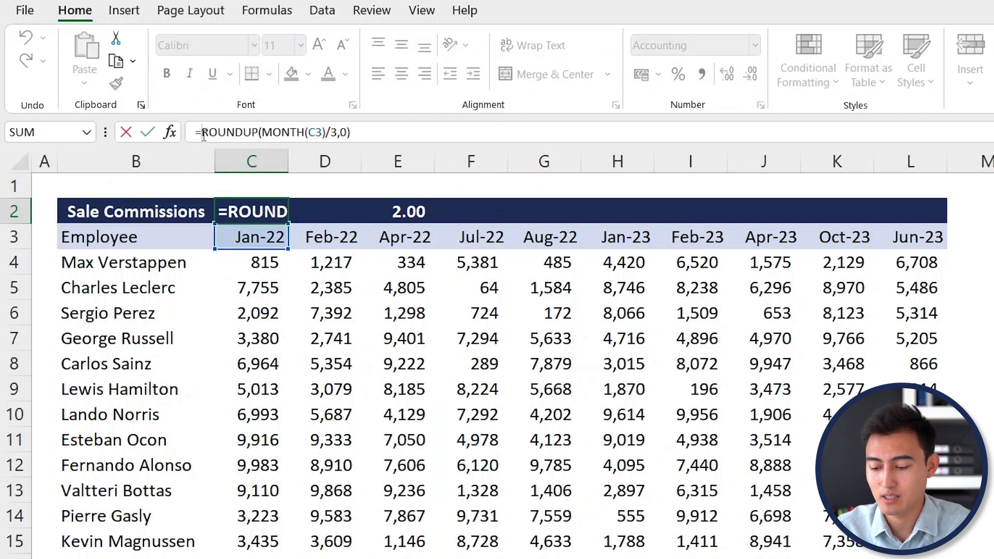
{"action": "type", "text": "@"}
{"action": "key", "text": "BackSpace"}
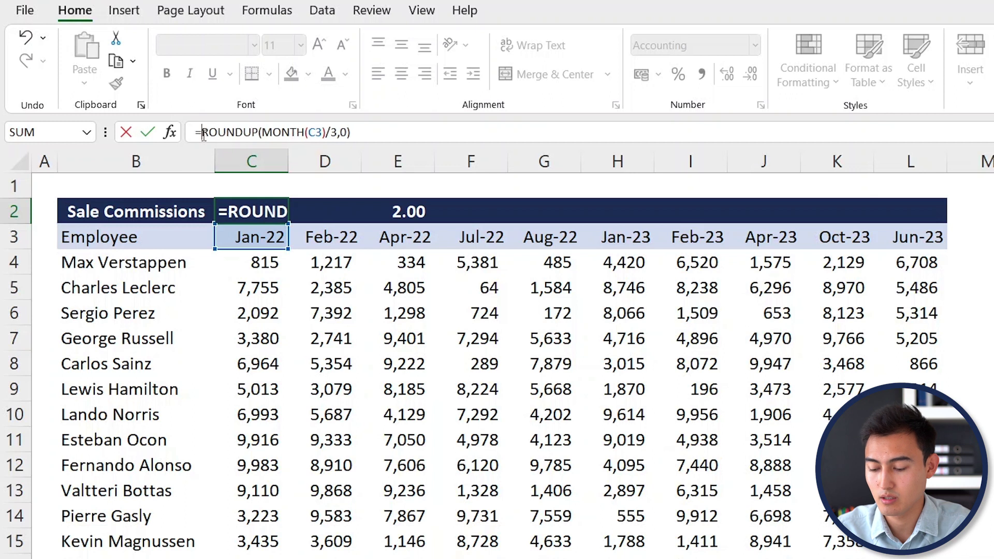
{"action": "type", "text": "\""}
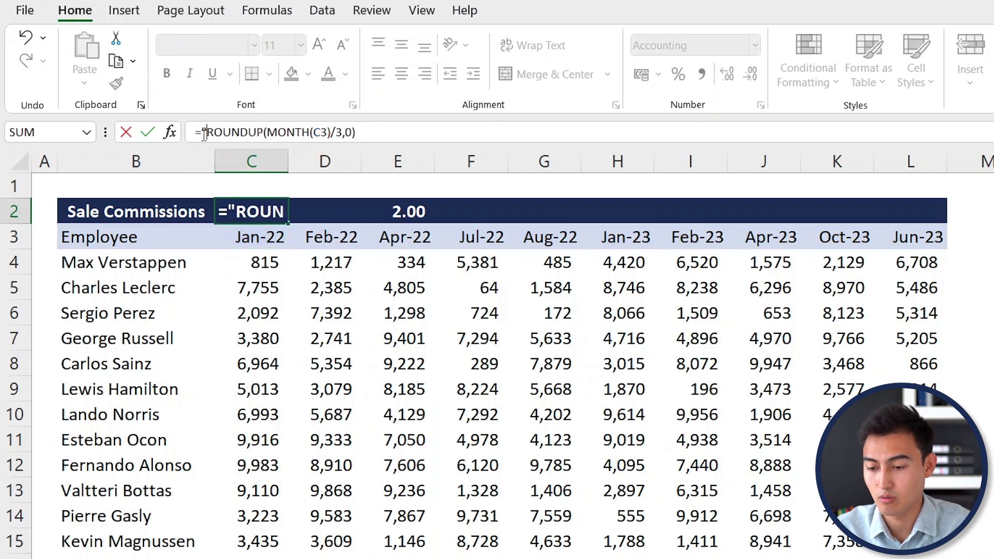
{"action": "type", "text": "Q"}
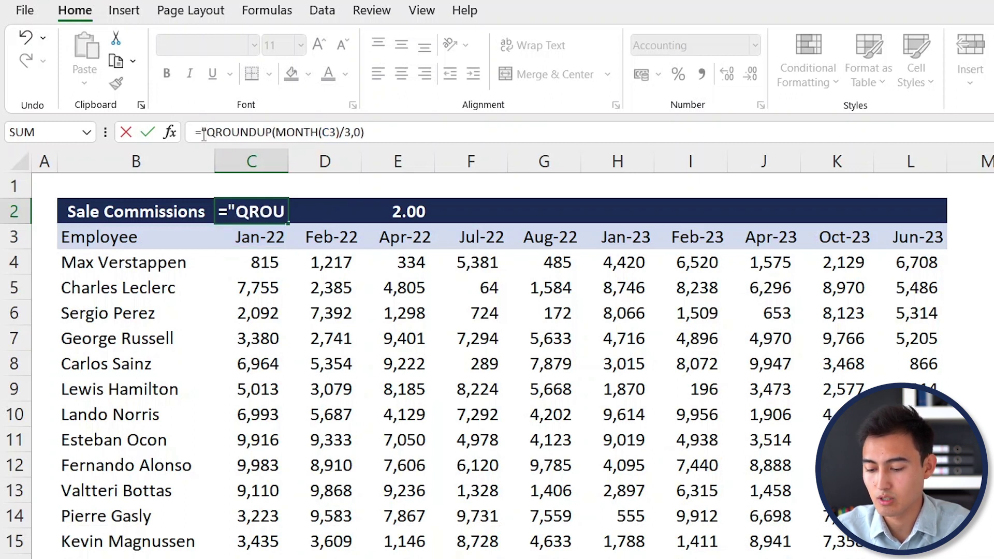
{"action": "type", "text": "\""}
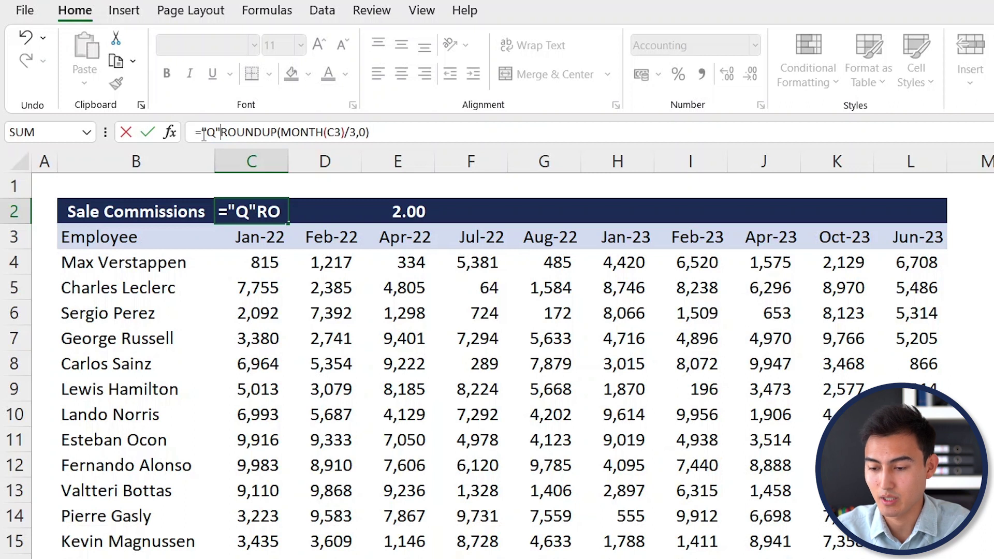
{"action": "type", "text": "&"}
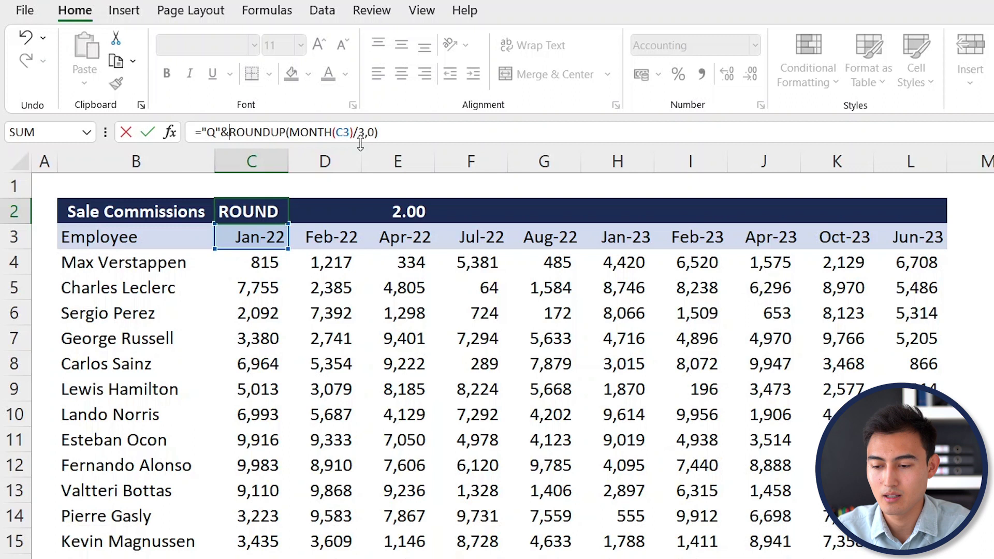
{"action": "key", "text": "Return"}
{"action": "key", "text": "Up"}
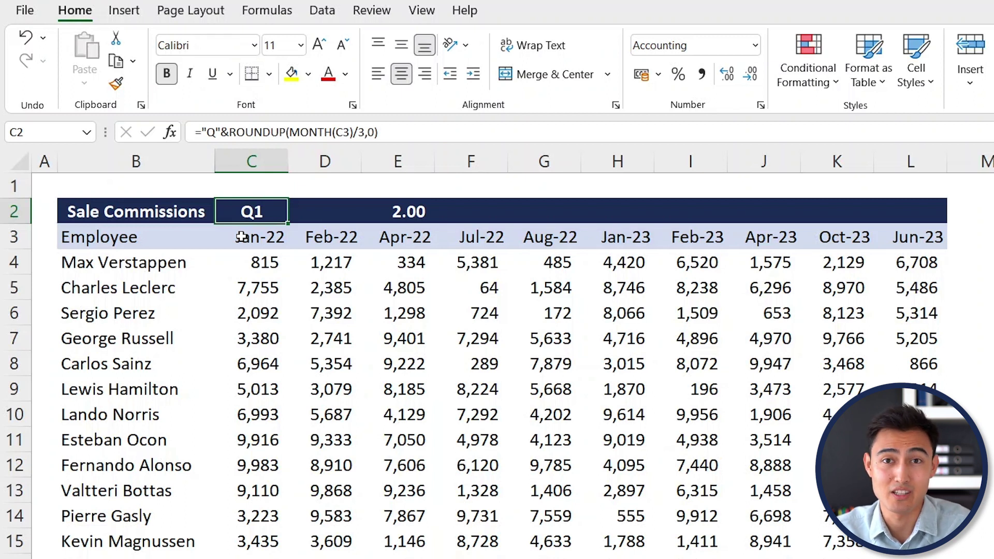
Append a hyphen and the year of C3 to the C2 formula with &"-"&YEAR(C3)
{"action": "left_click", "coordinate": [422, 132]}
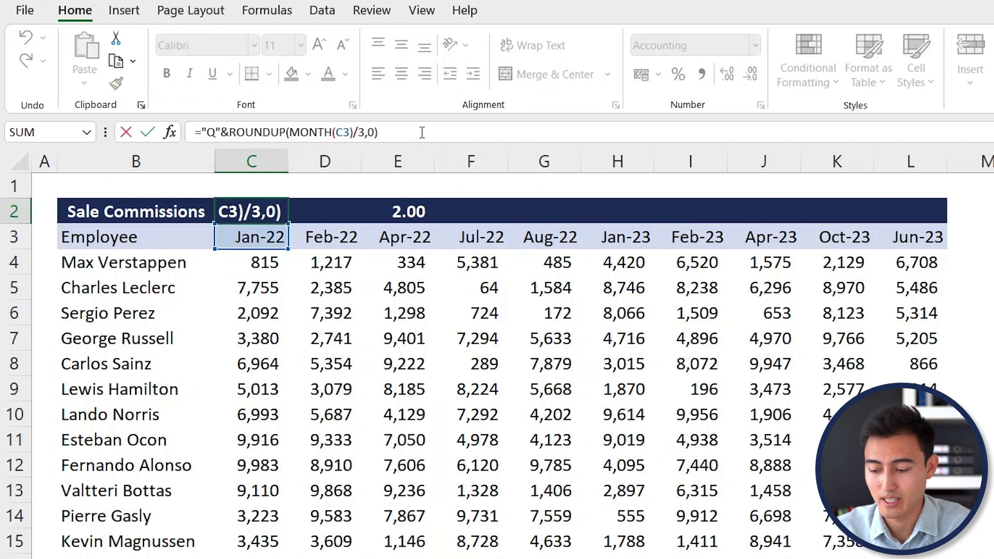
{"action": "type", "text": "&"}
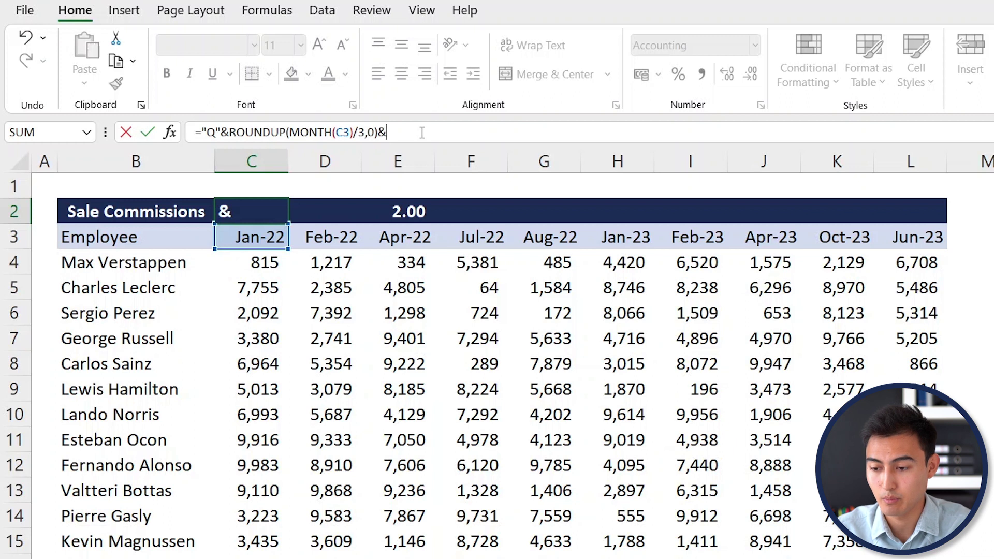
{"action": "type", "text": "\"-"}
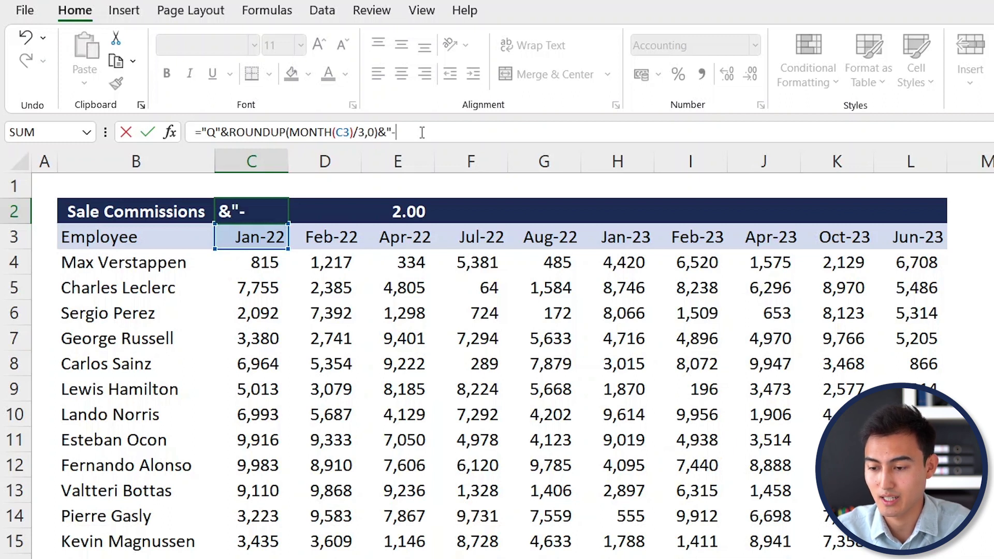
{"action": "type", "text": "\"&"}
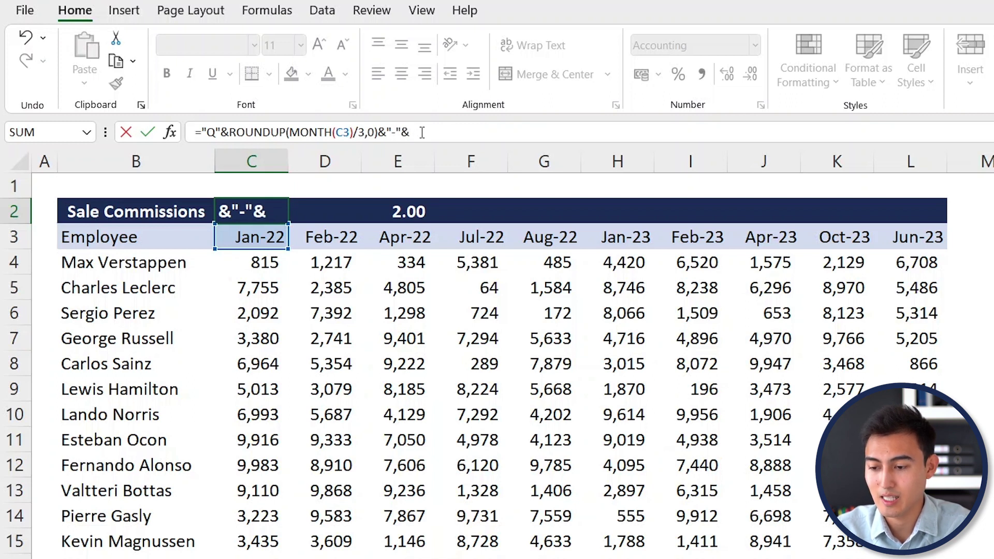
{"action": "type", "text": "yea"}
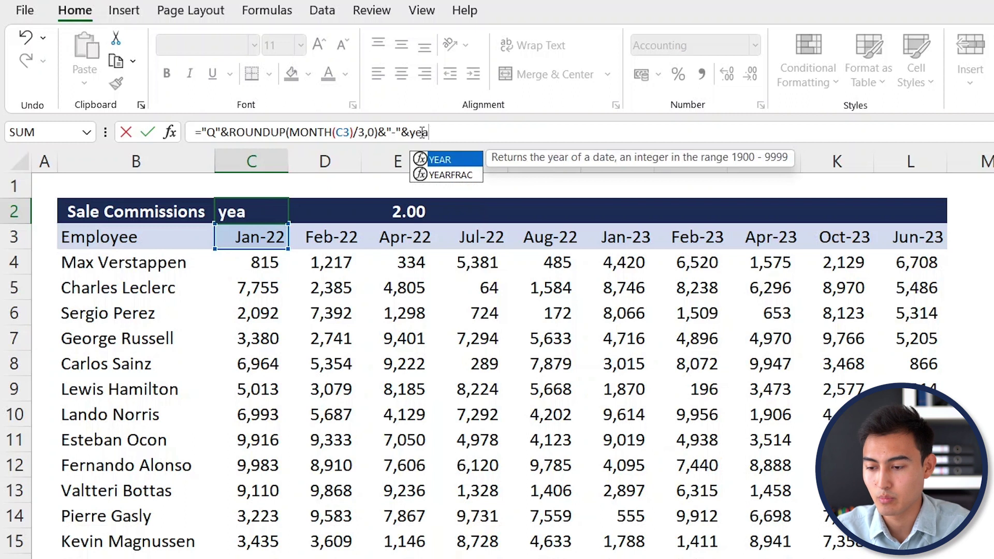
{"action": "key", "text": "Tab"}
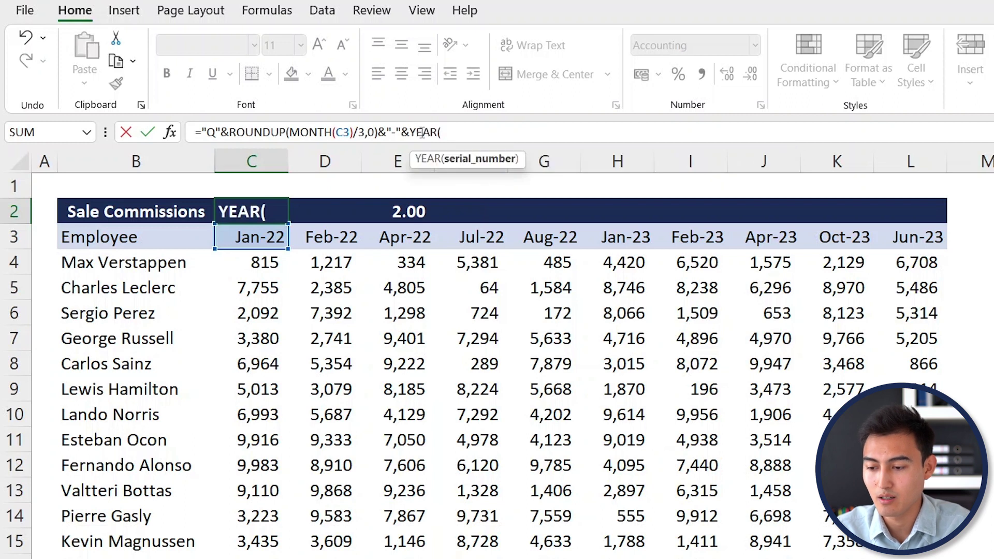
{"action": "left_click", "coordinate": [257, 238]}
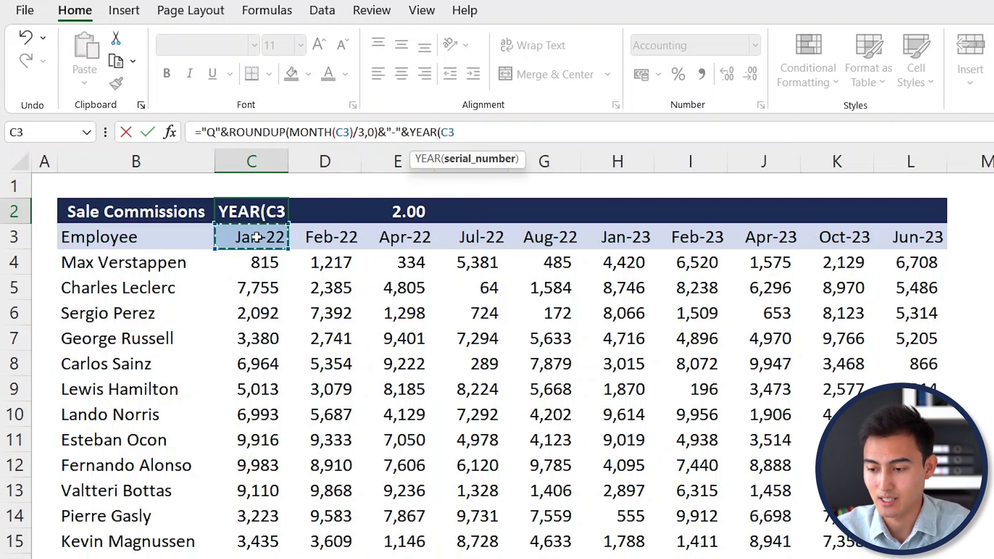
{"action": "type", "text": ")"}
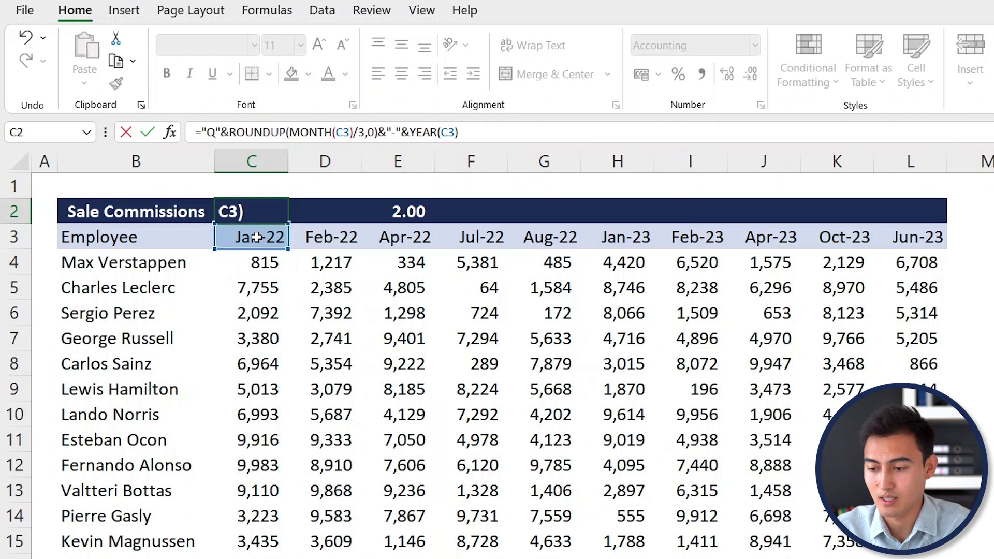
{"action": "key", "text": "Return"}
{"action": "key", "text": "Up"}
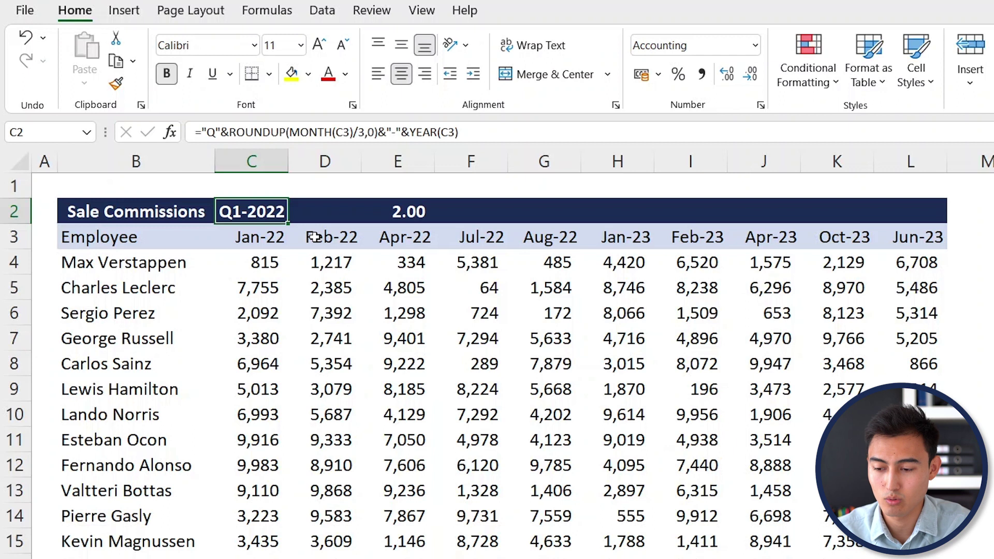
Fill the quarter-year formula from C2 across the header row to L2
{"action": "key", "text": "shift+Right"}
{"action": "key", "text": "shift+Right"}
{"action": "key", "text": "shift+Right"}
{"action": "key", "text": "shift+Right"}
{"action": "key", "text": "shift+Right"}
{"action": "key", "text": "shift+Right"}
{"action": "key", "text": "shift+Right"}
{"action": "key", "text": "shift+Right"}
{"action": "key", "text": "shift+Right"}
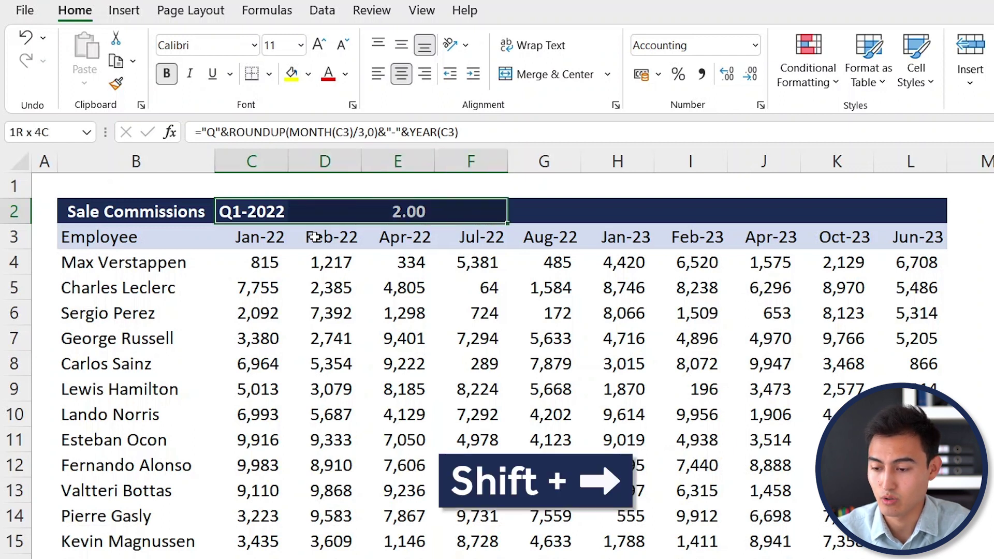
{"action": "key", "text": "ctrl+r"}
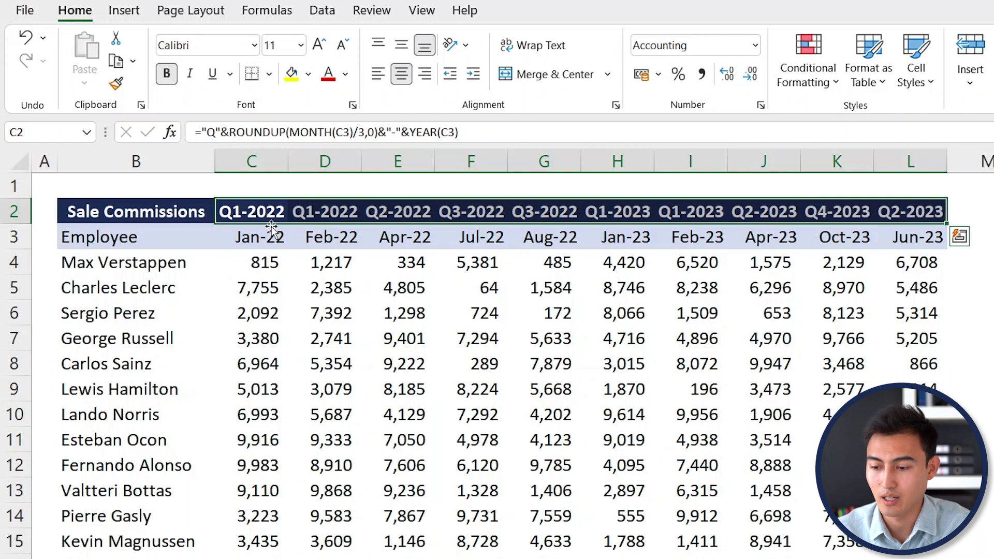
{"action": "key", "text": "Down"}
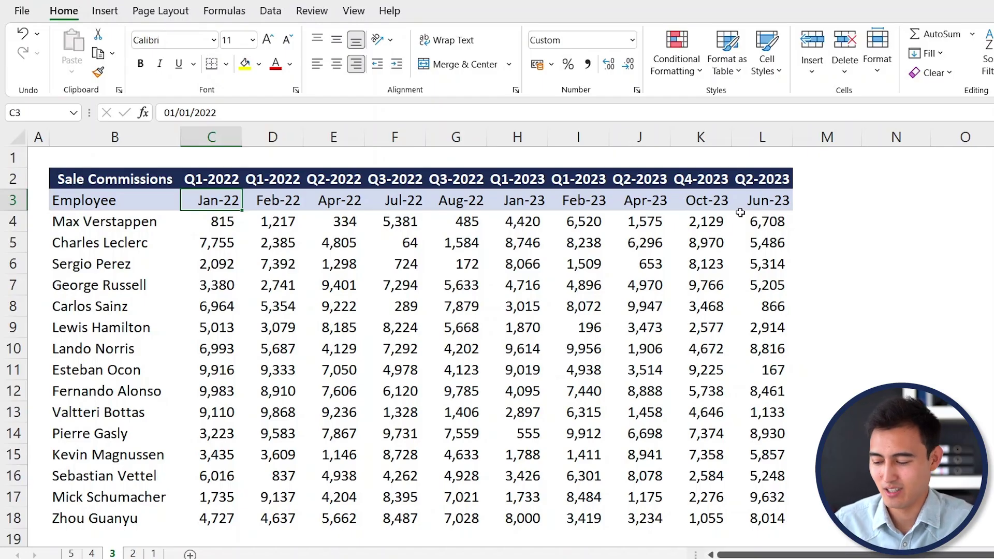
Switch to sheet 2 and compare the lookup name Nike in H3 with its entry in the Company column
{"action": "key", "text": "ctrl+Page_Down"}
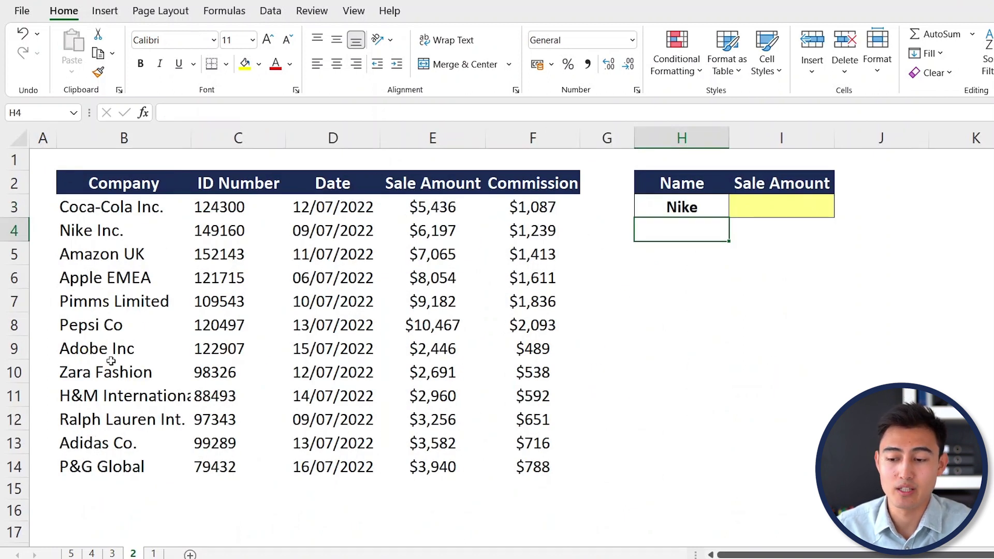
{"action": "left_click", "coordinate": [759, 180]}
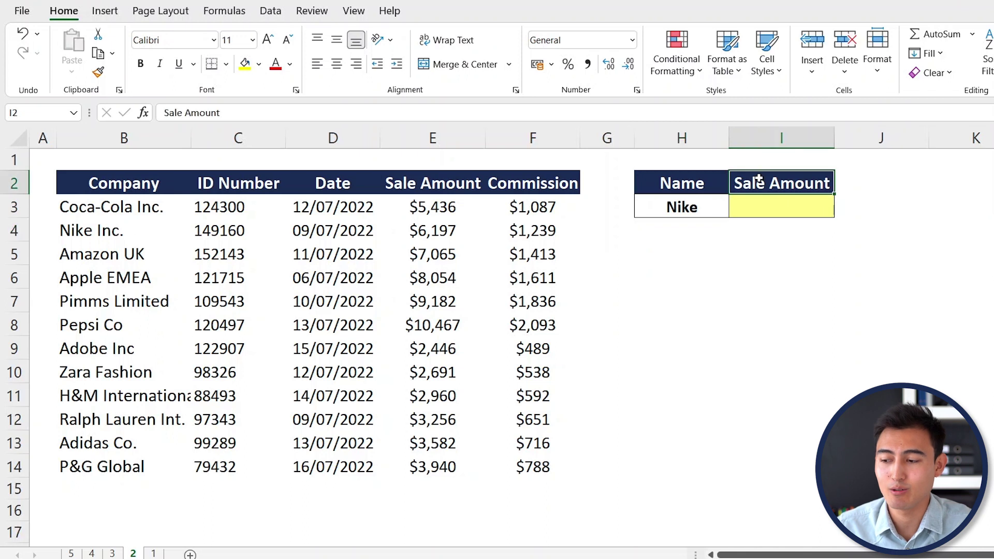
{"action": "key", "text": "Return"}
{"action": "left_click", "coordinate": [640, 202]}
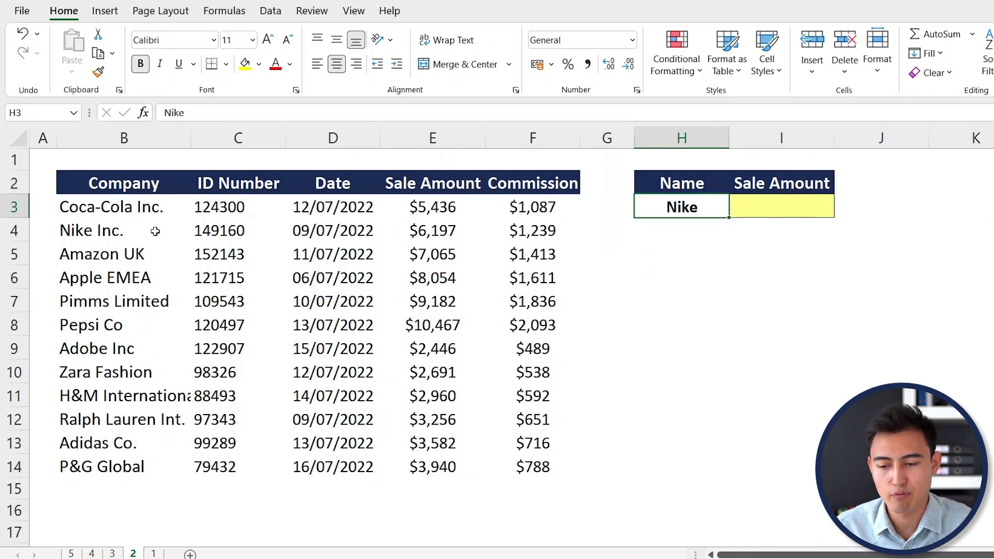
{"action": "left_click", "coordinate": [97, 233]}
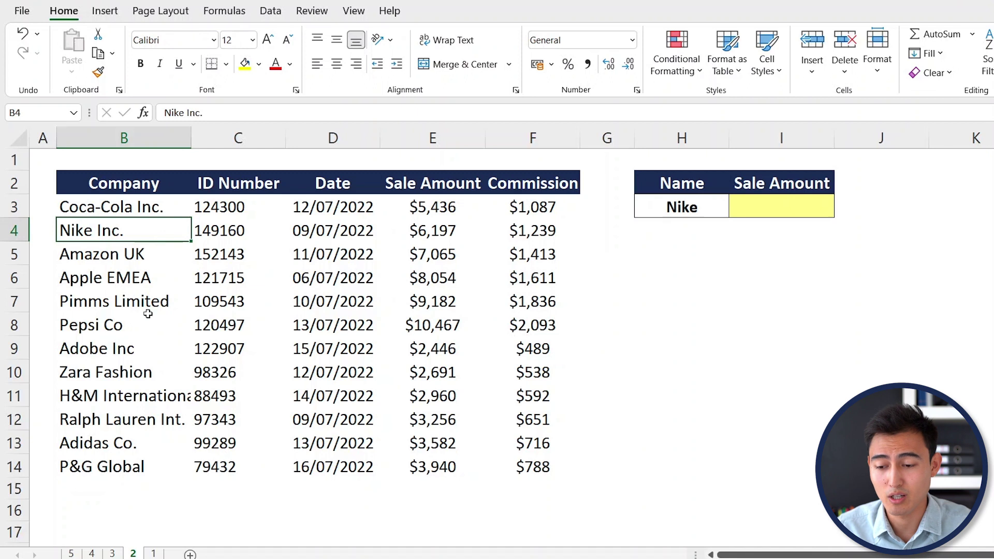
{"action": "left_click", "coordinate": [688, 209]}
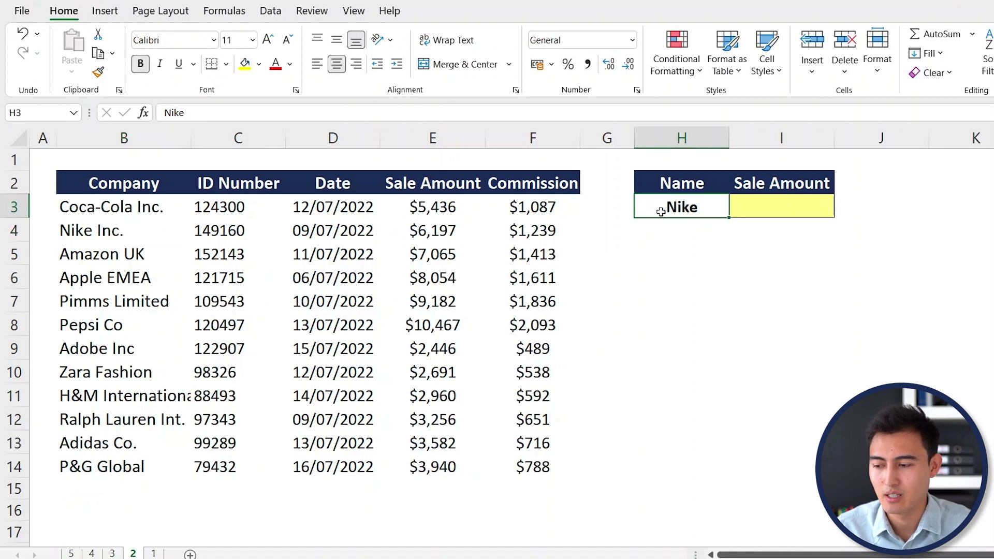
Begin an XLOOKUP formula in I3 with the wildcard lookup value H3&"*"
{"action": "left_click", "coordinate": [798, 217]}
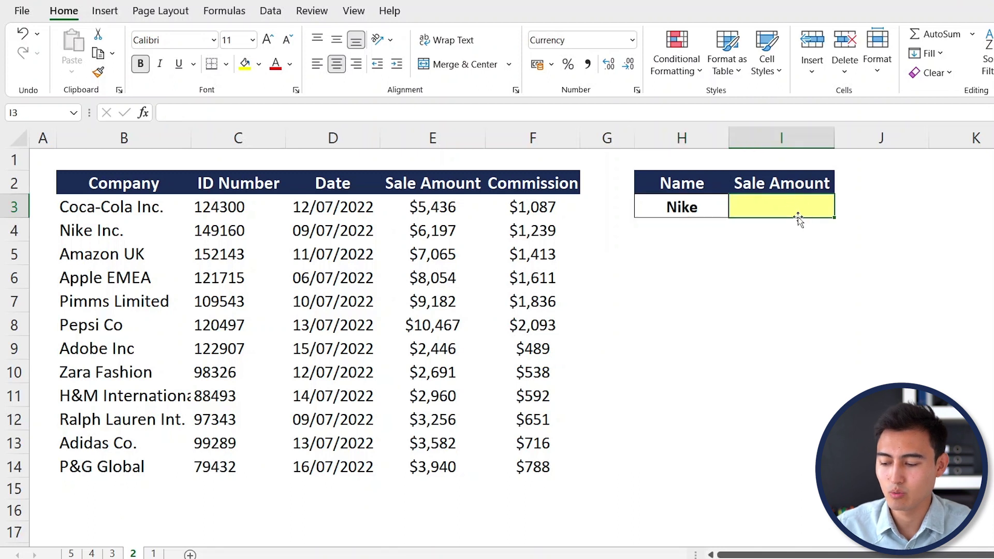
{"action": "type", "text": "=xlo"}
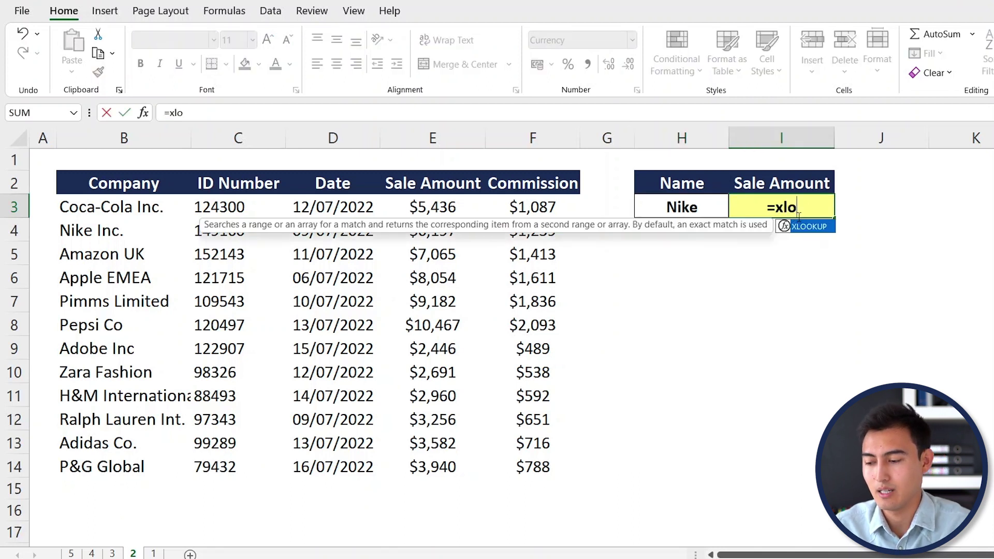
{"action": "key", "text": "Tab"}
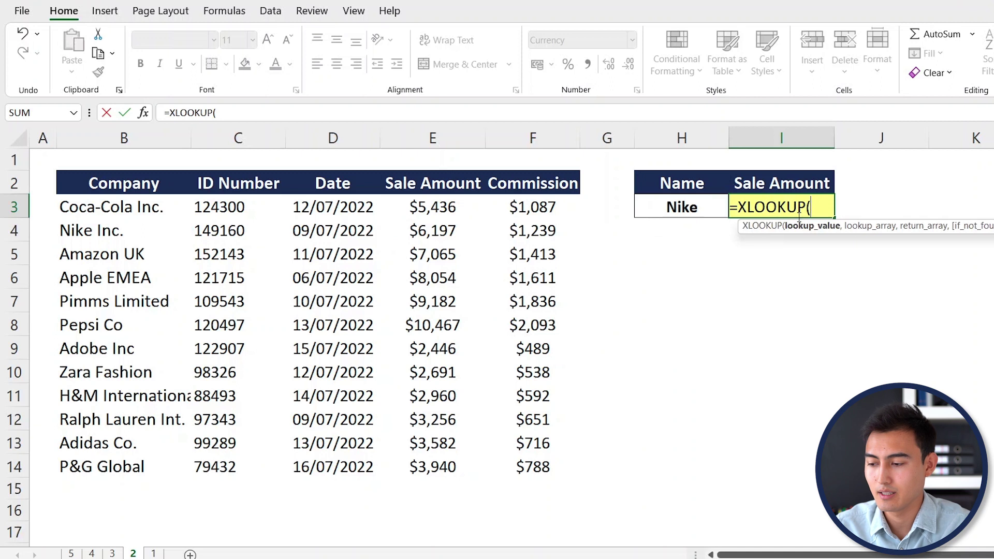
{"action": "key", "text": "Left"}
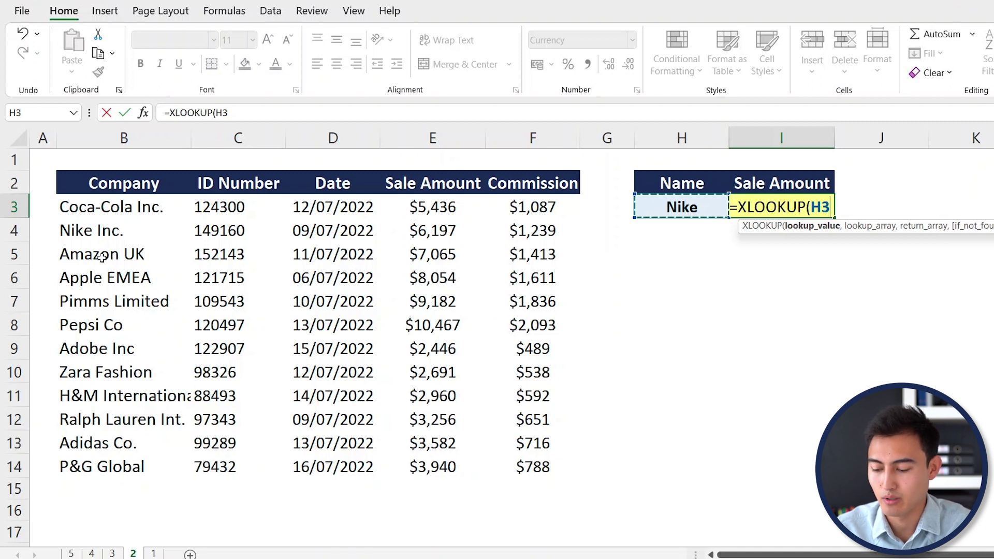
{"action": "type", "text": "&"}
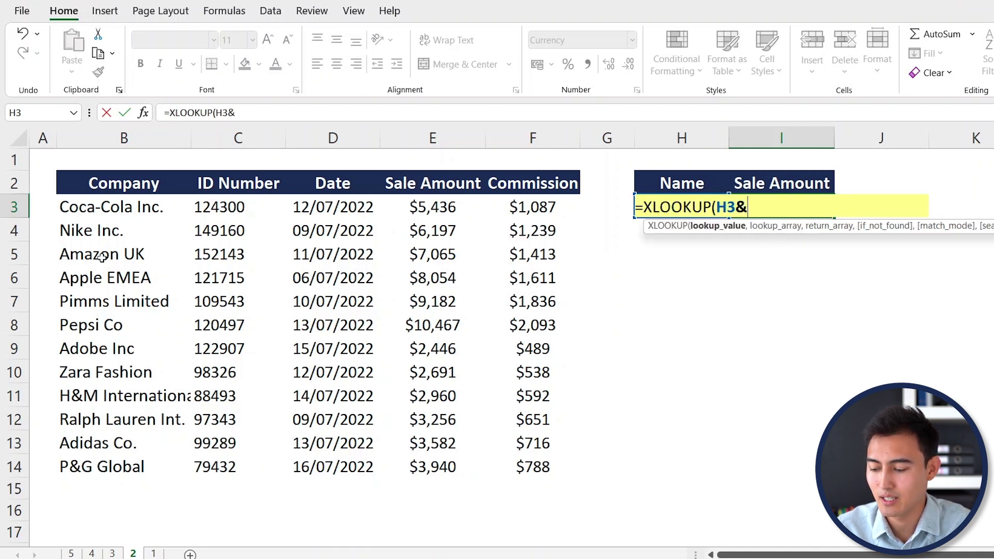
{"action": "type", "text": "\"*\""}
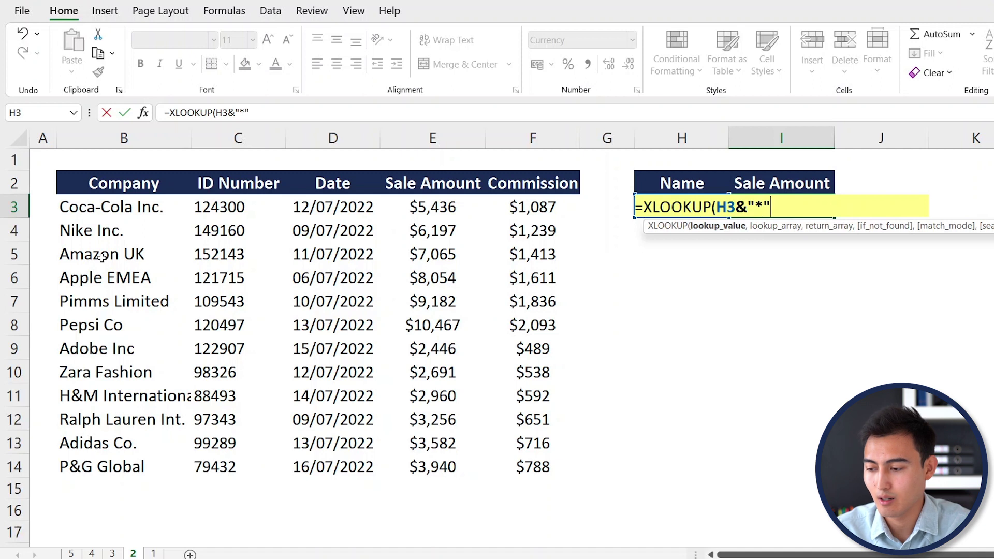
{"action": "type", "text": ","}
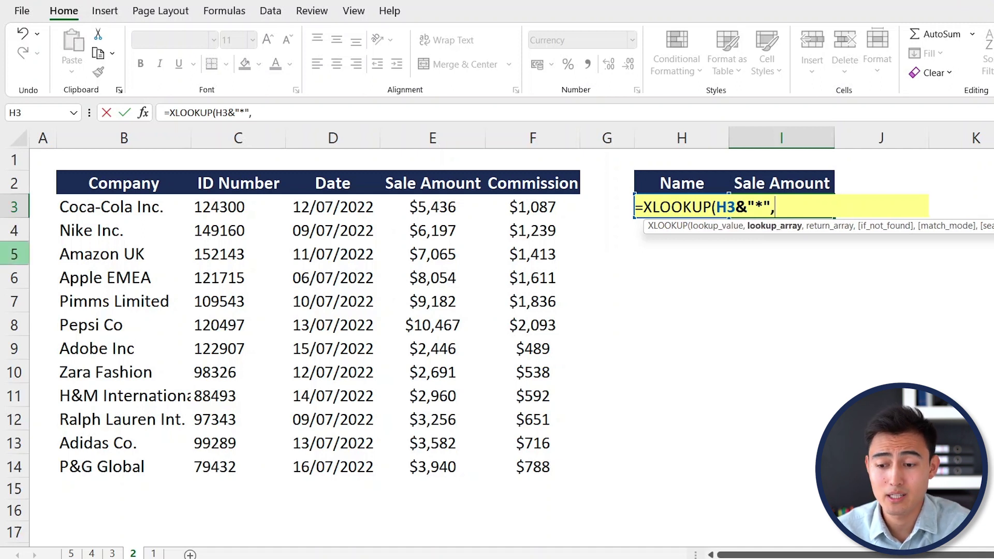
Set the XLOOKUP's lookup array to companies B3:B14 and its return array to sale amounts E3:E14
{"action": "left_click", "coordinate": [117, 209]}
{"action": "key", "text": "ctrl+shift+Down"}
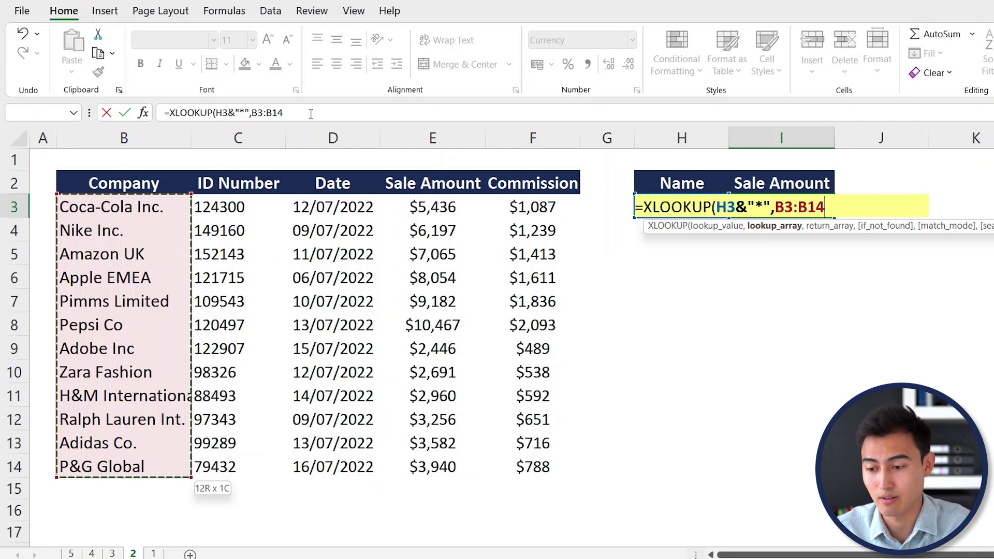
{"action": "type", "text": ","}
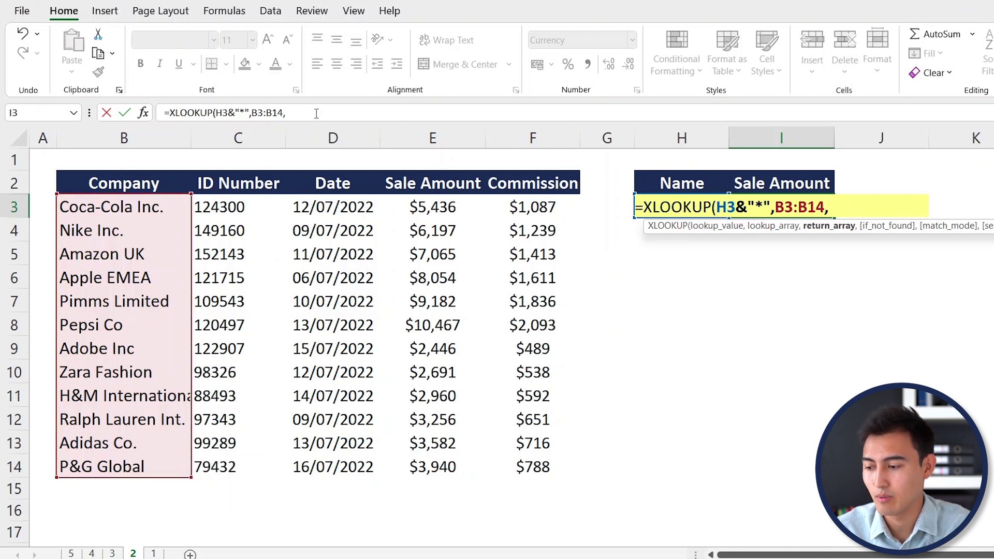
{"action": "left_click", "coordinate": [425, 207]}
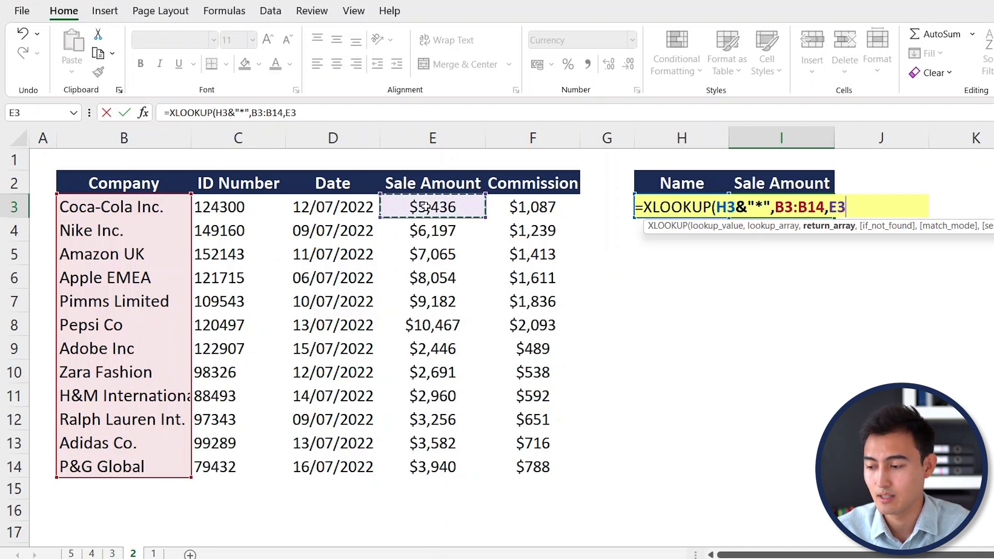
{"action": "key", "text": "ctrl+shift+Down"}
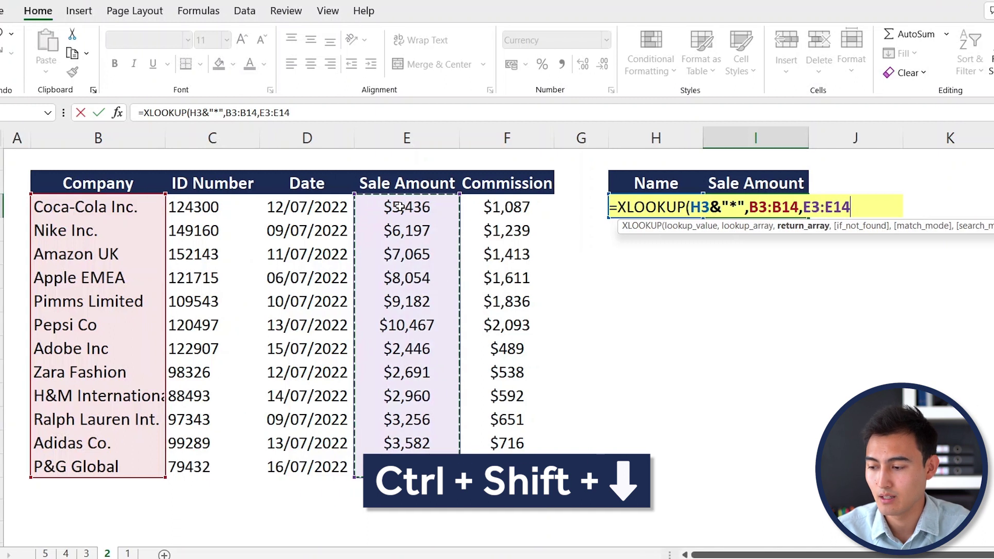
Complete the XLOOKUP in I3 with the if-not-found argument left empty and match mode 2 for wildcard character match
{"action": "type", "text": ","}
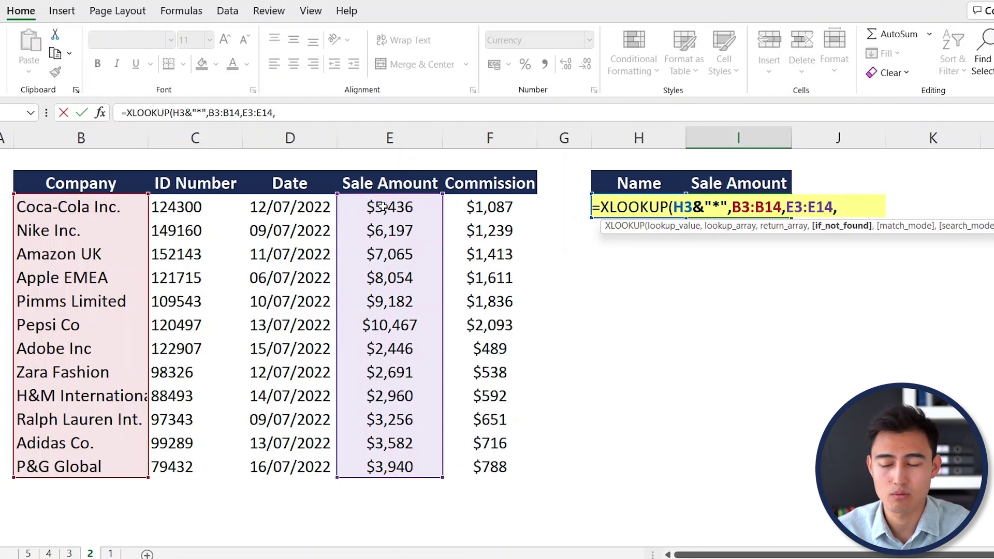
{"action": "type", "text": ","}
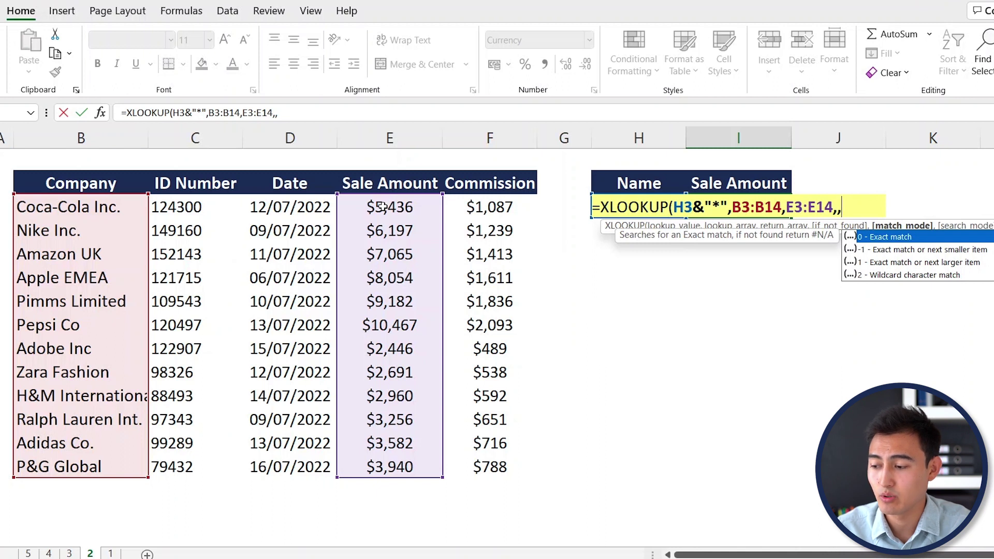
{"action": "key", "text": "Down"}
{"action": "key", "text": "Down"}
{"action": "key", "text": "Down"}
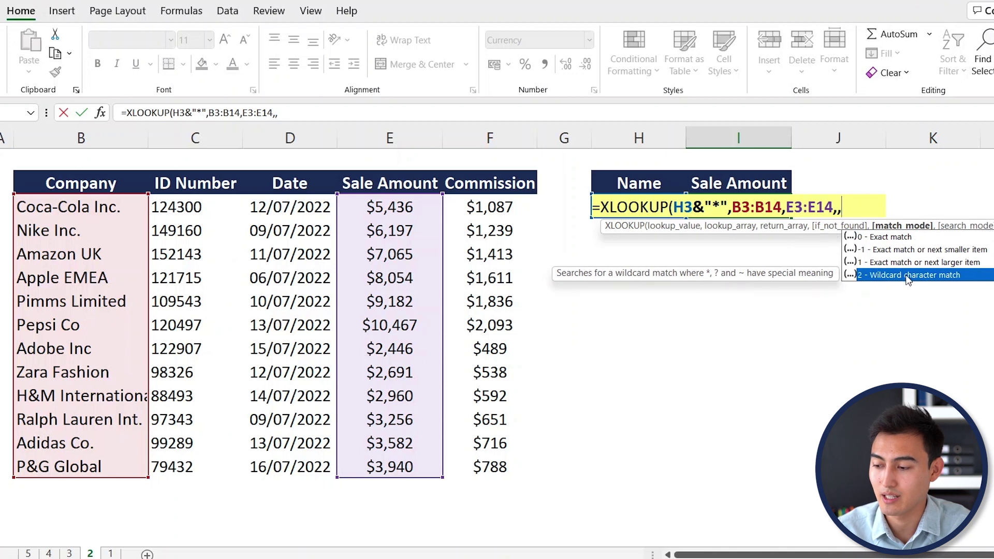
{"action": "type", "text": "2"}
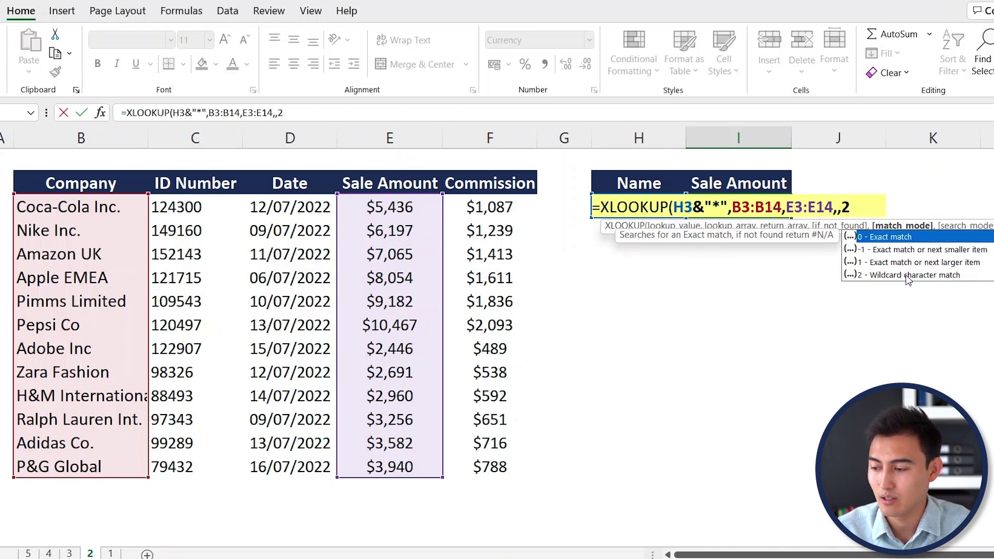
{"action": "type", "text": ")"}
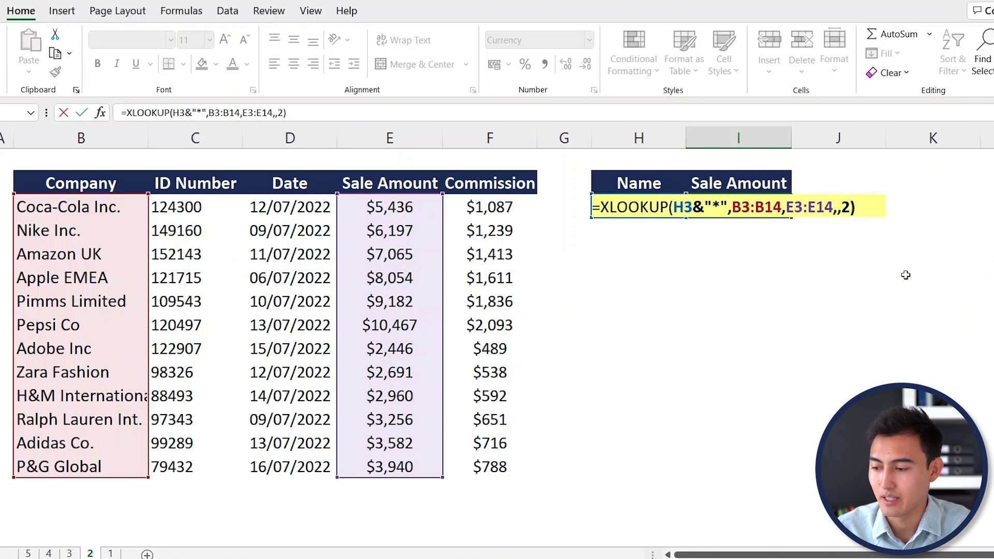
{"action": "key", "text": "Return"}
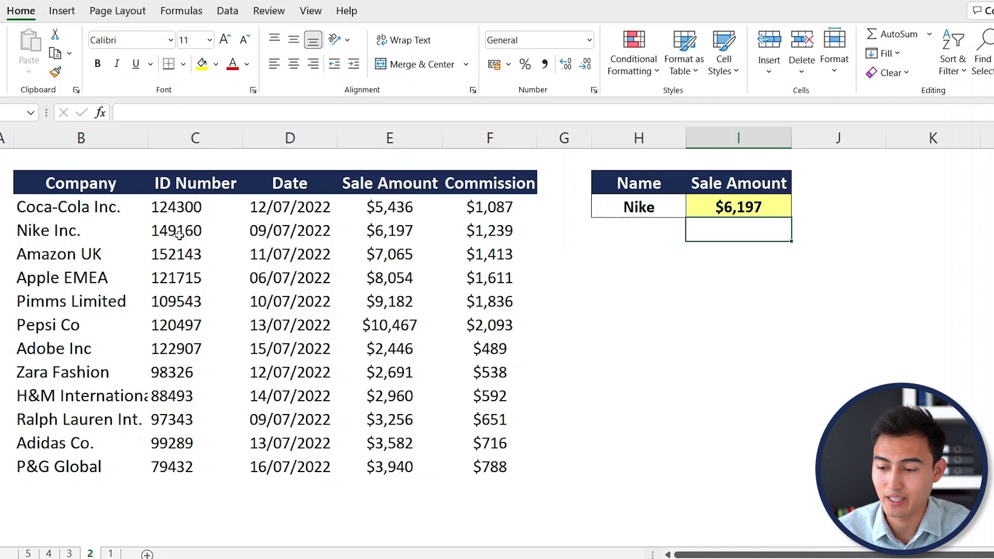
Change the lookup name in H3 to Amazon and check the result against Amazon UK's sale amount in the table
{"action": "left_click", "coordinate": [630, 208]}
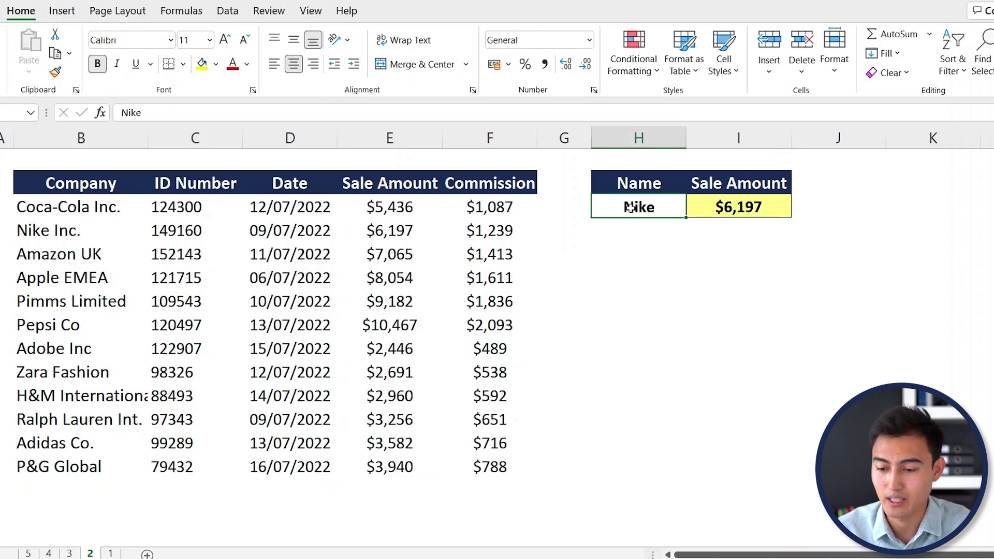
{"action": "type", "text": "Amazon"}
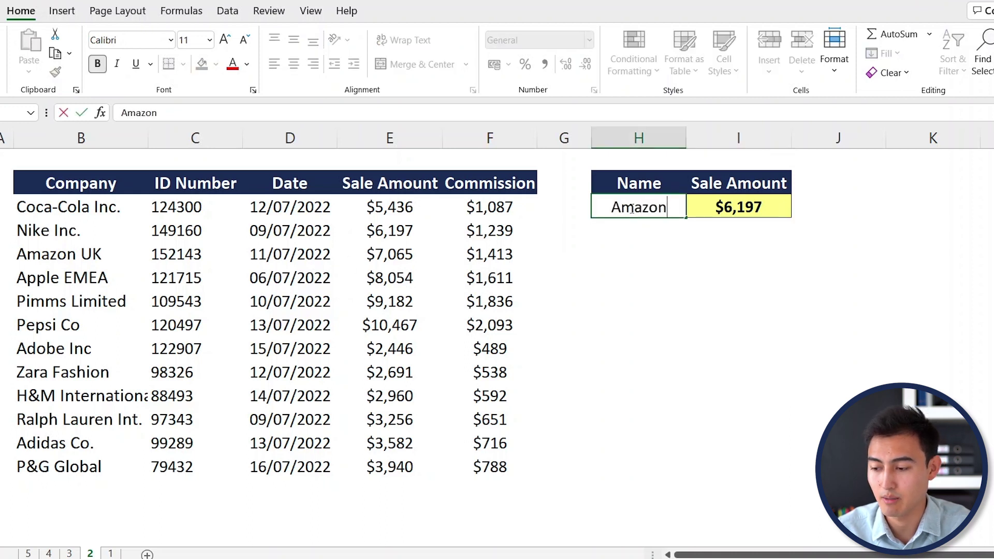
{"action": "key", "text": "Return"}
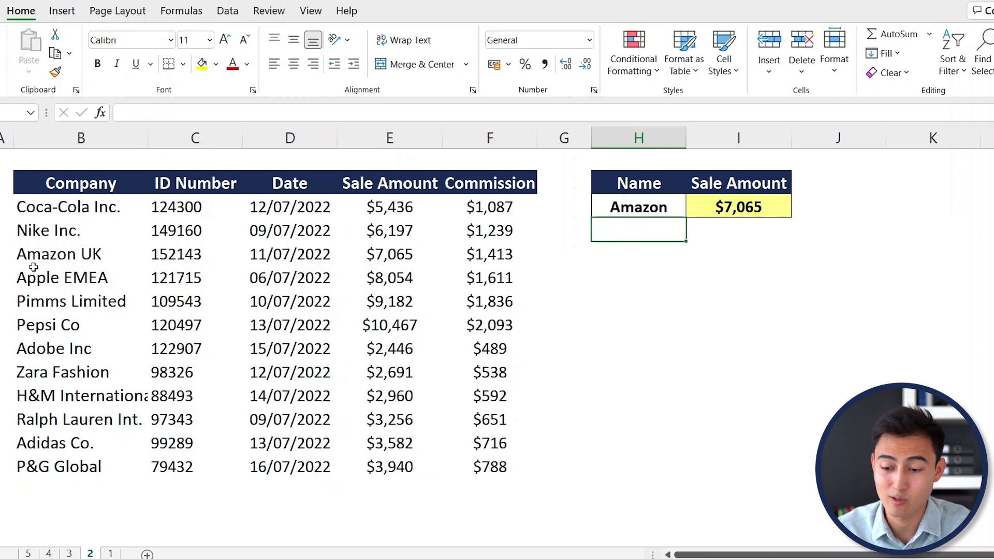
{"action": "left_click", "coordinate": [385, 255]}
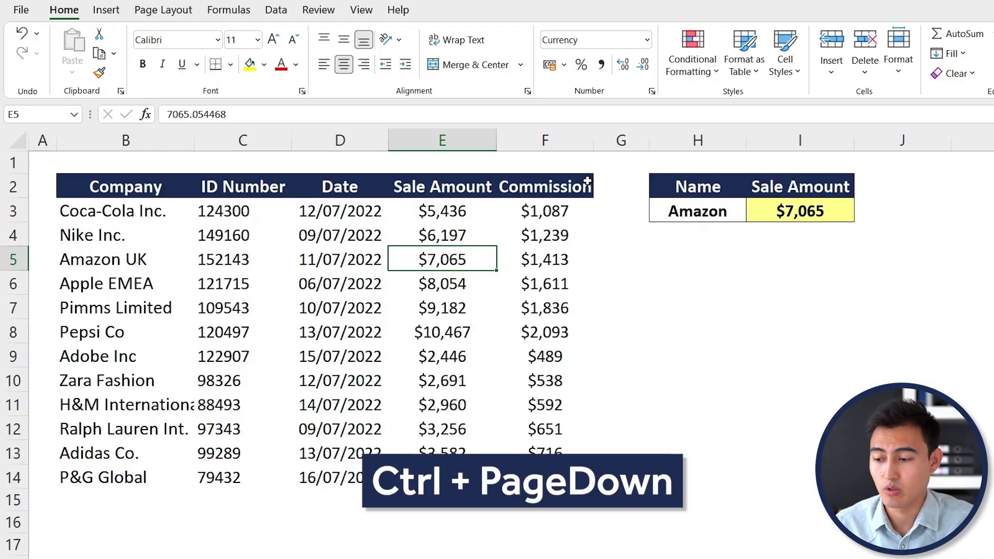
Switch to sheet 1 and begin a FILTER formula in G3 with the employee data B3:E19 as its array
{"action": "key", "text": "ctrl+Page_Down"}
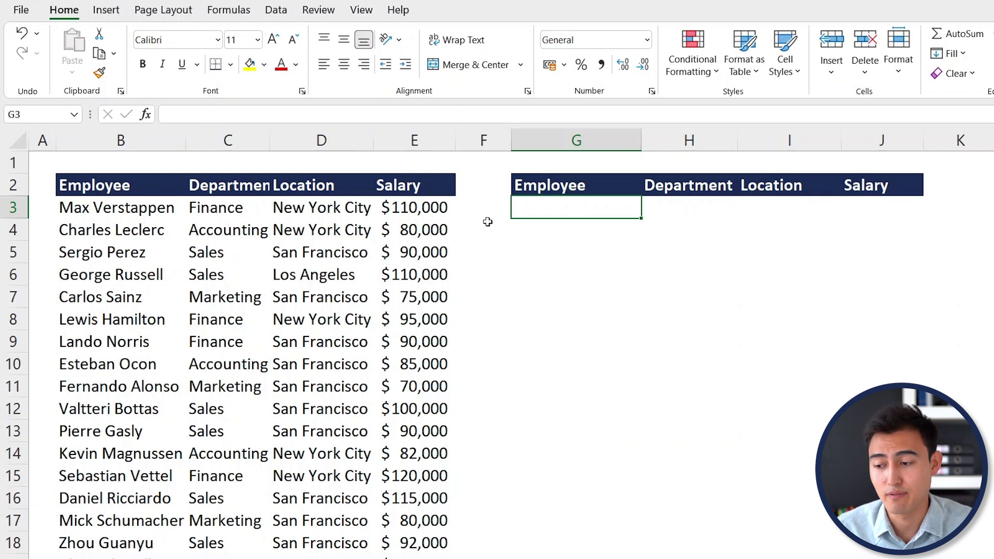
{"action": "type", "text": "=filt"}
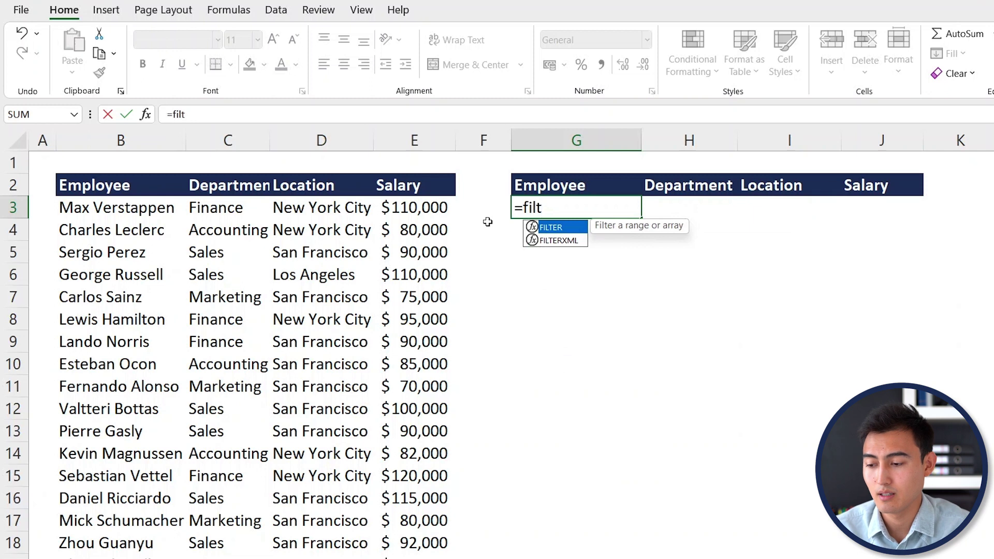
{"action": "key", "text": "Tab"}
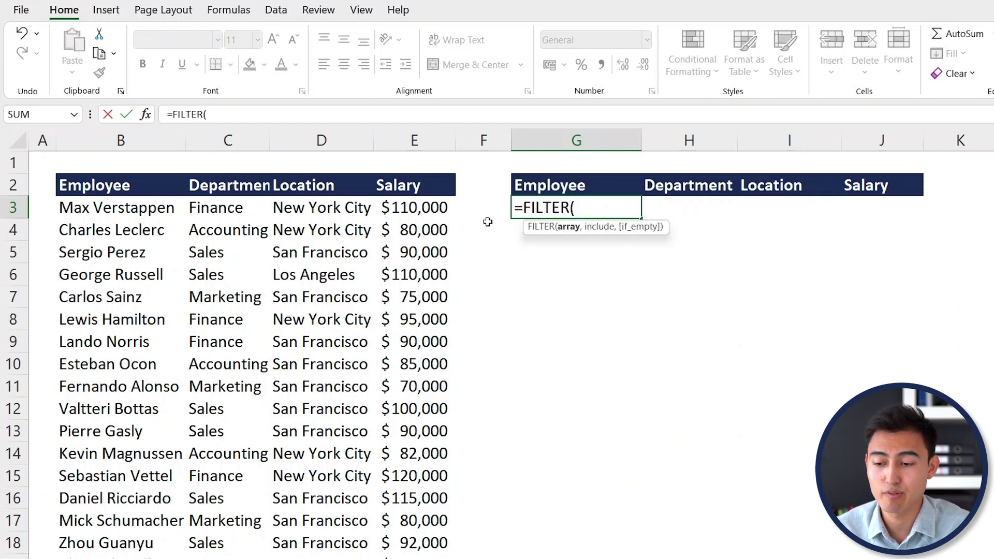
{"action": "left_click", "coordinate": [119, 207]}
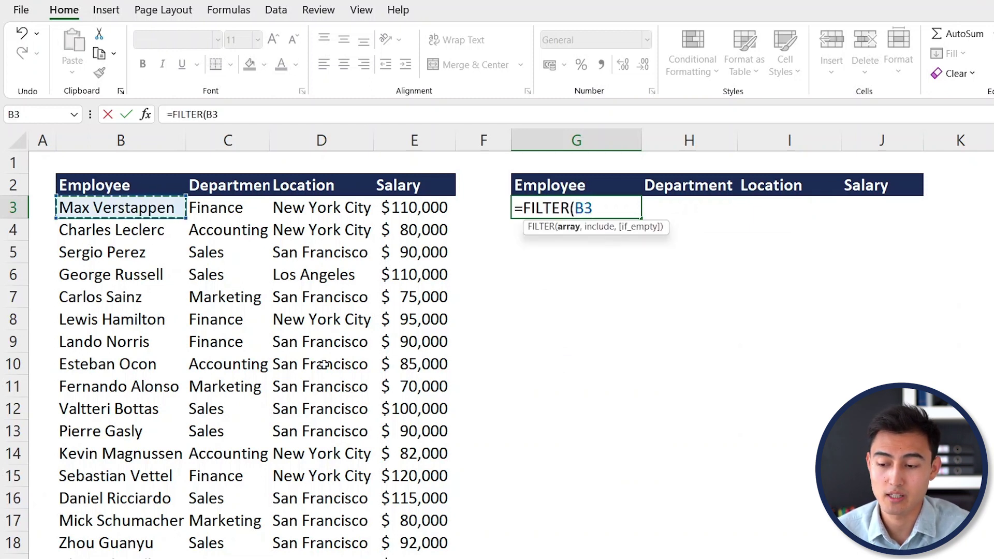
{"action": "key", "text": "ctrl+shift+Down"}
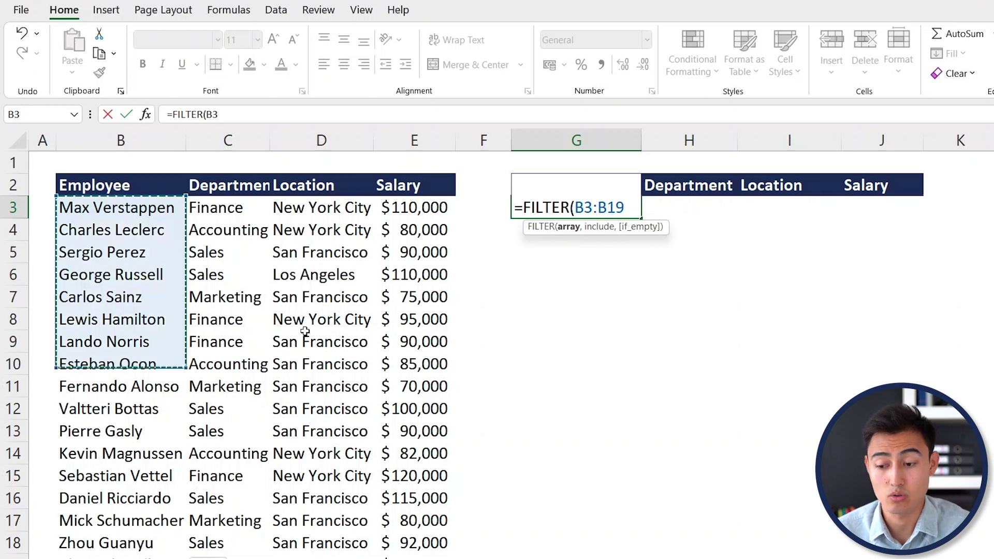
{"action": "key", "text": "ctrl+shift+Right"}
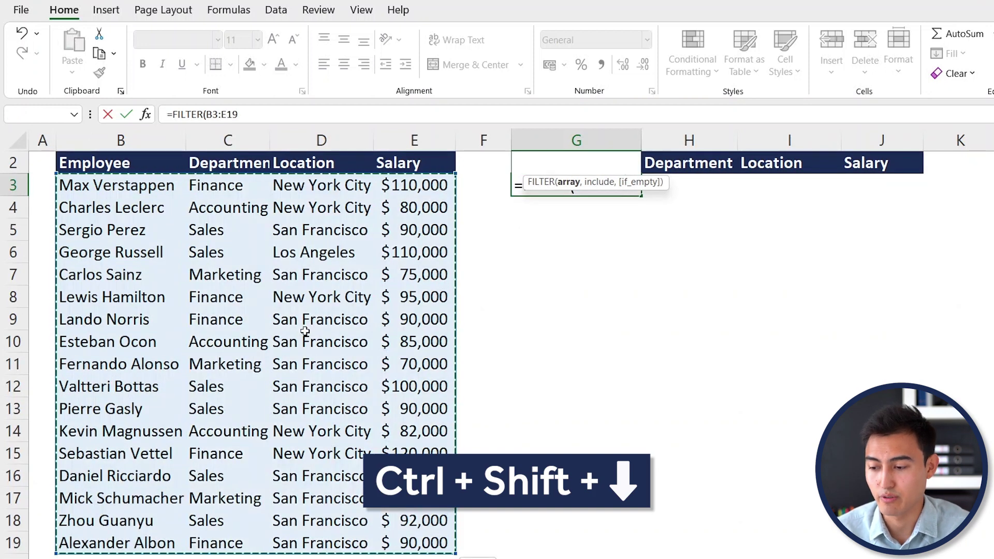
{"action": "type", "text": ","}
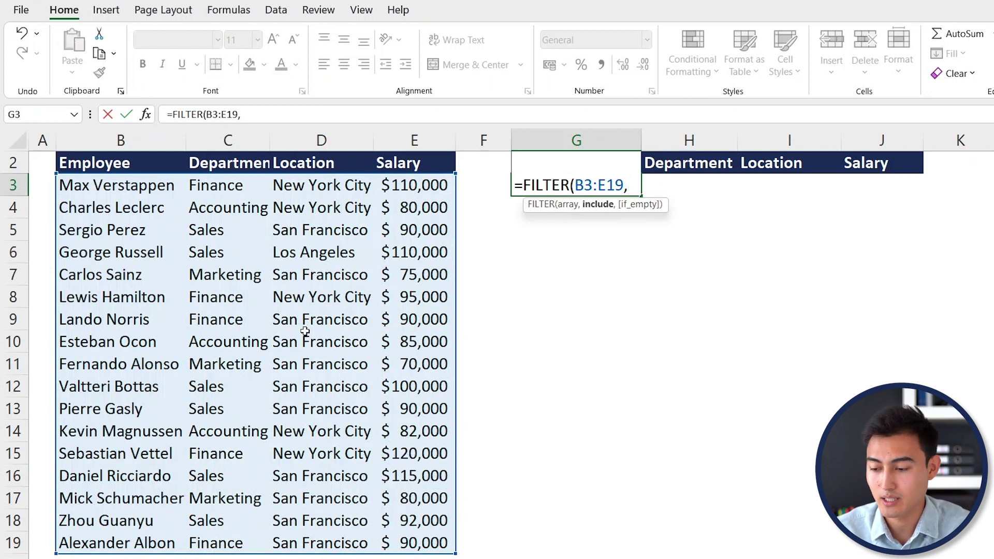
Add the bracketed include condition (C3:C19="Finance") to the FILTER formula for the department
{"action": "type", "text": "("}
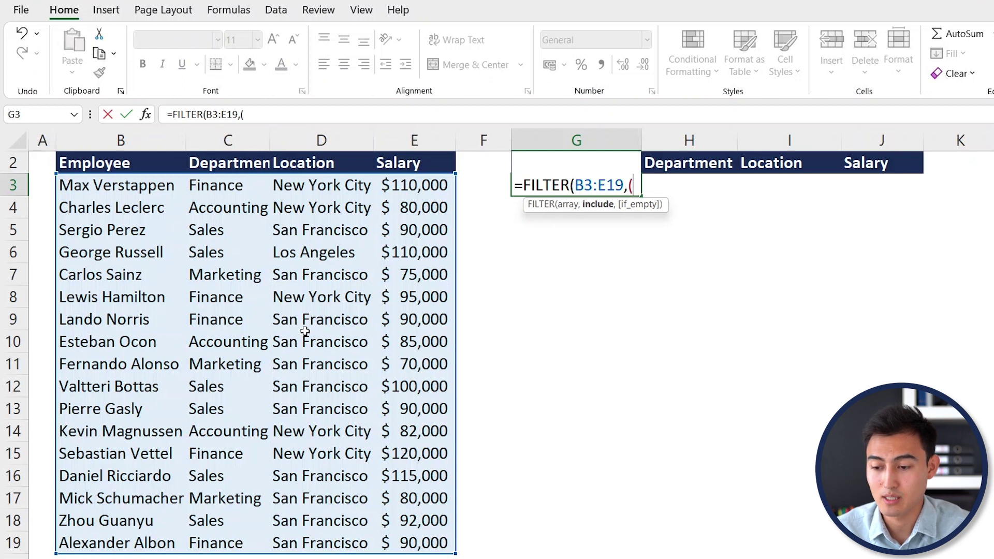
{"action": "left_click", "coordinate": [238, 186]}
{"action": "key", "text": "ctrl+shift+Down"}
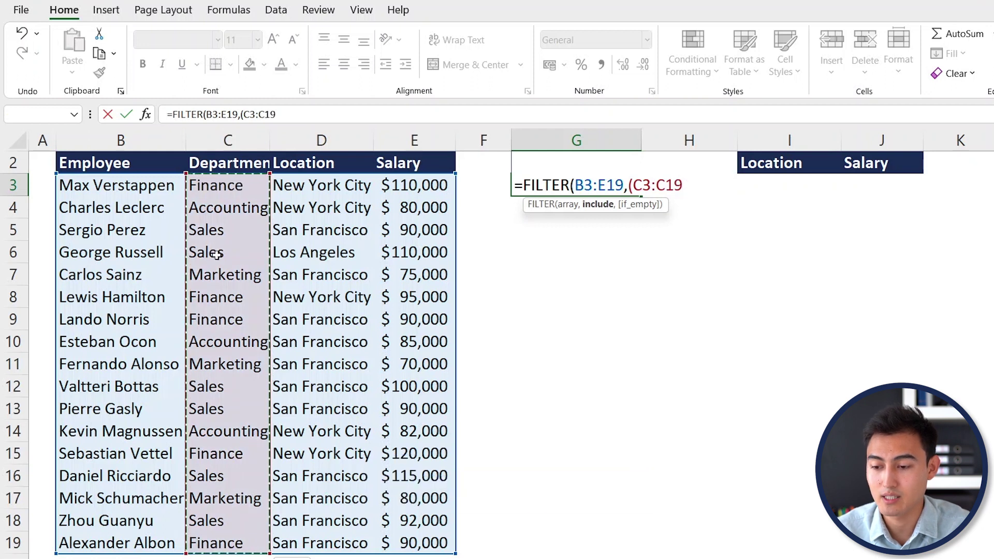
{"action": "type", "text": "="}
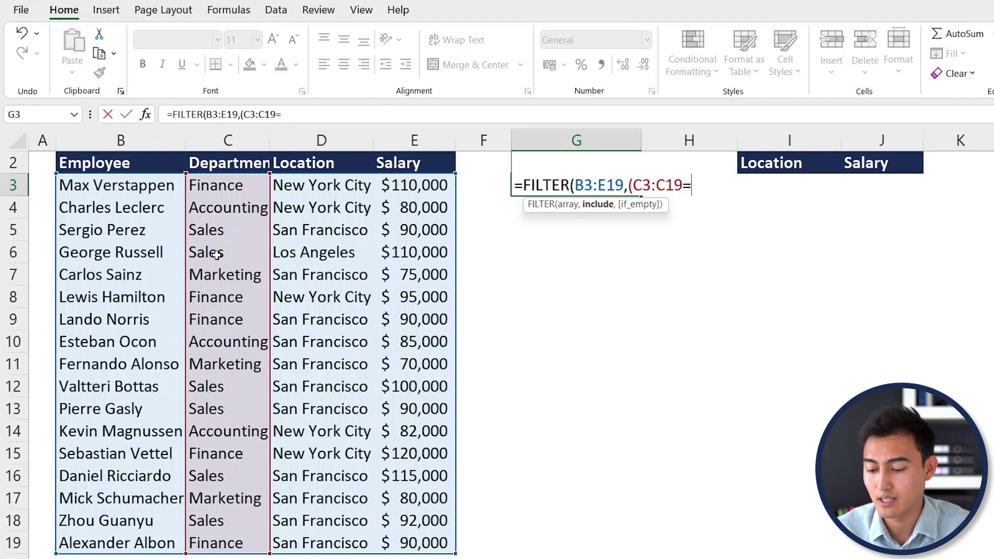
{"action": "type", "text": "\"F"}
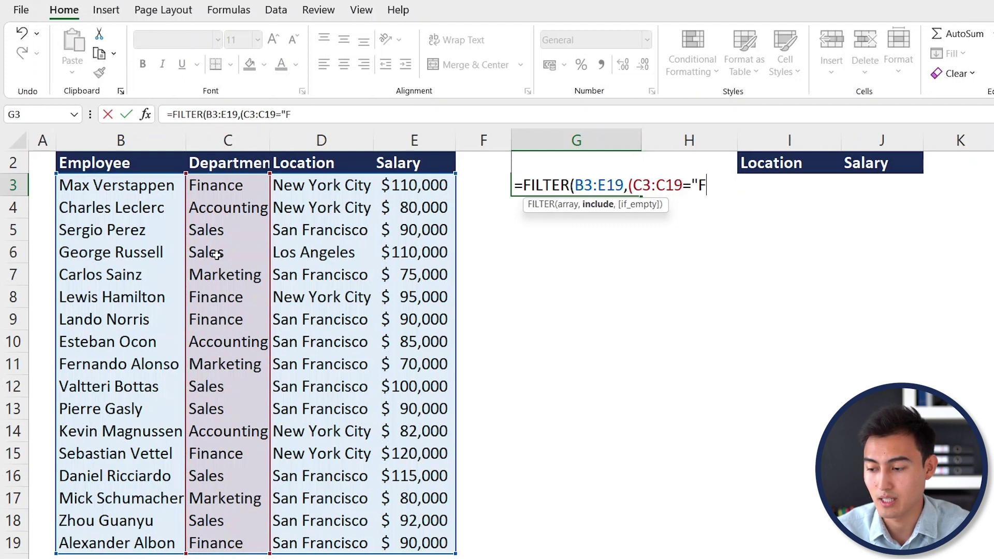
{"action": "type", "text": "inance\""}
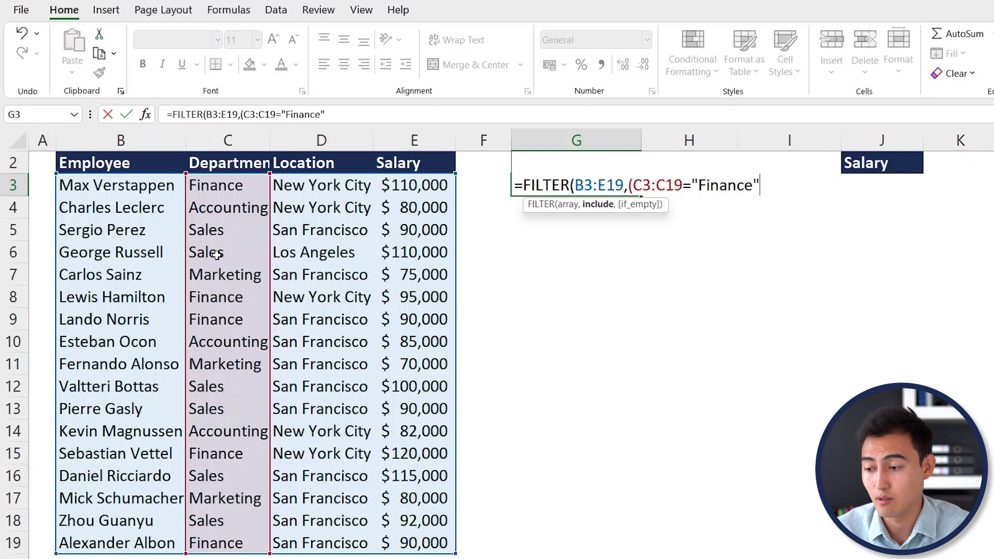
{"action": "type", "text": ")"}
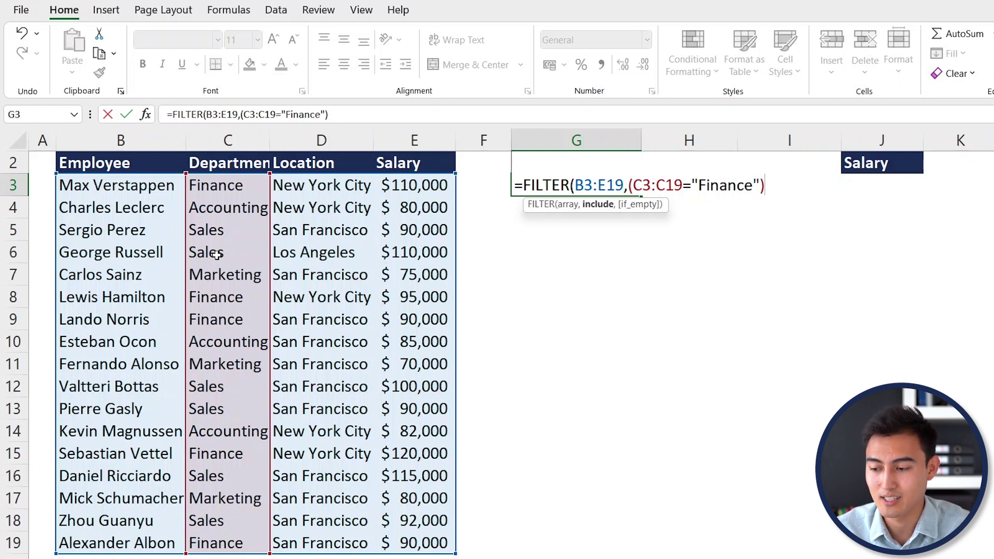
Multiply the department condition by (D3:D19="New York City") and complete the FILTER formula in G3
{"action": "type", "text": "*"}
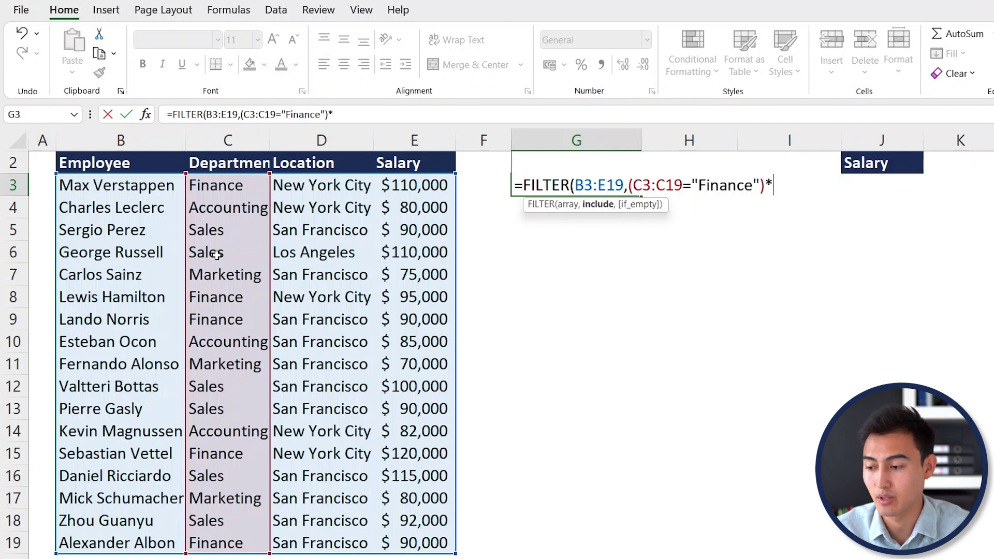
{"action": "type", "text": "("}
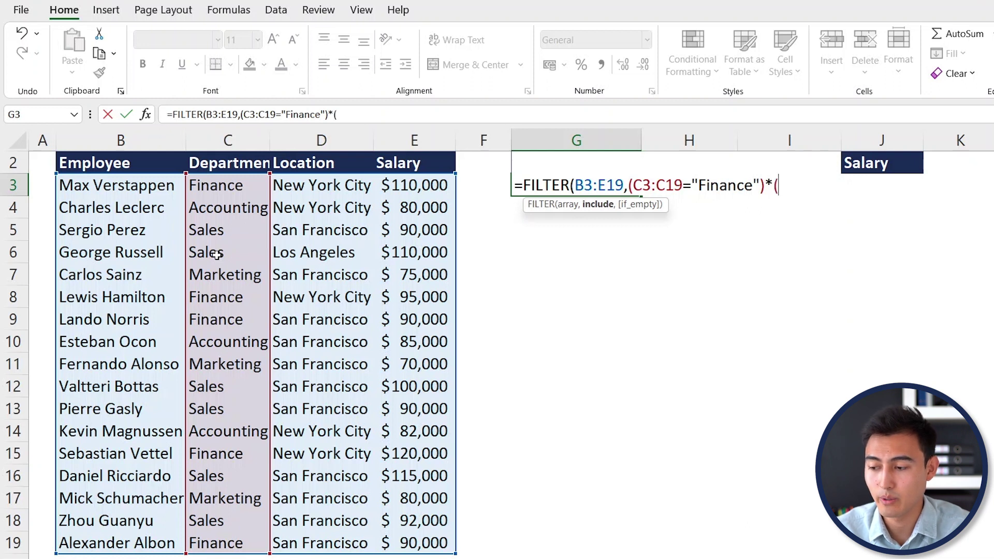
{"action": "left_click", "coordinate": [332, 189]}
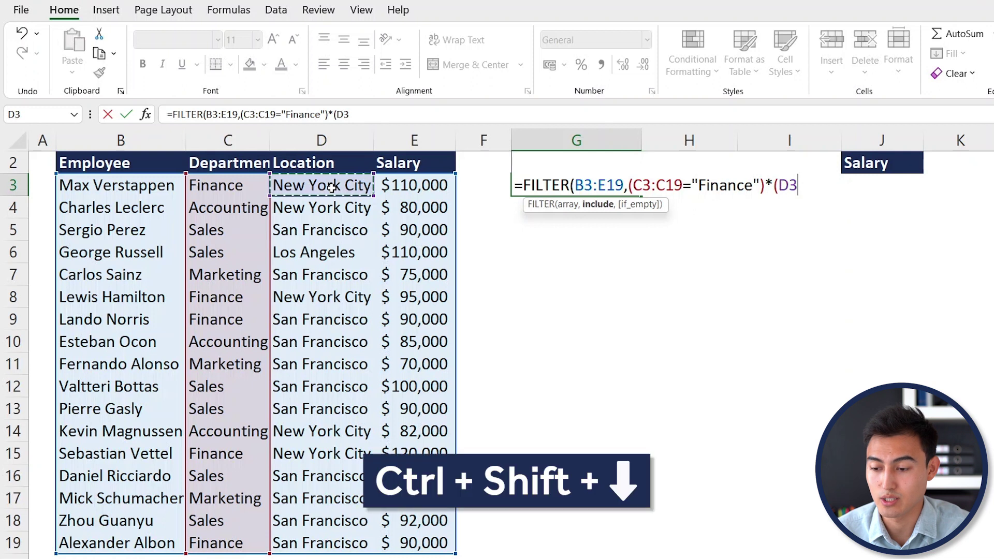
{"action": "key", "text": "ctrl+shift+Down"}
{"action": "type", "text": "="}
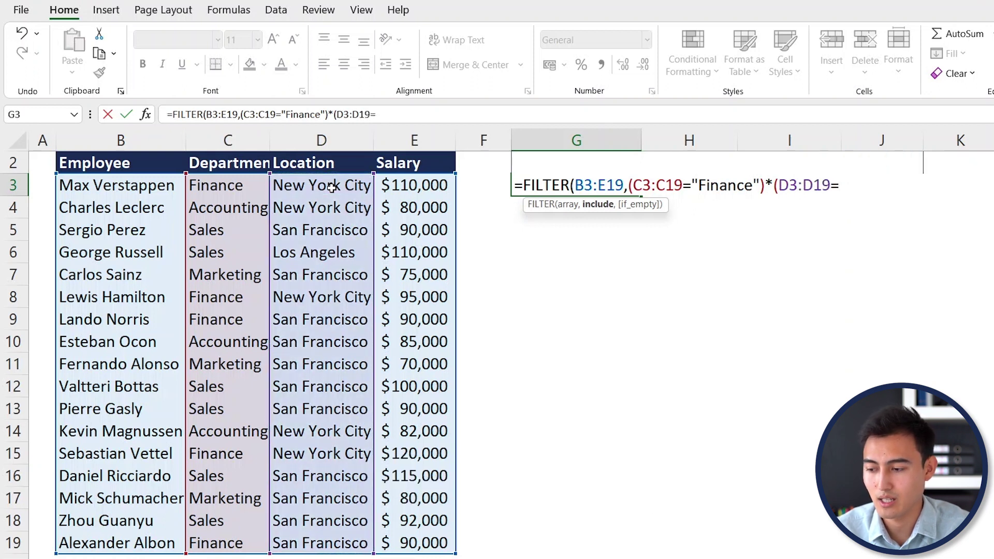
{"action": "type", "text": "\"New "}
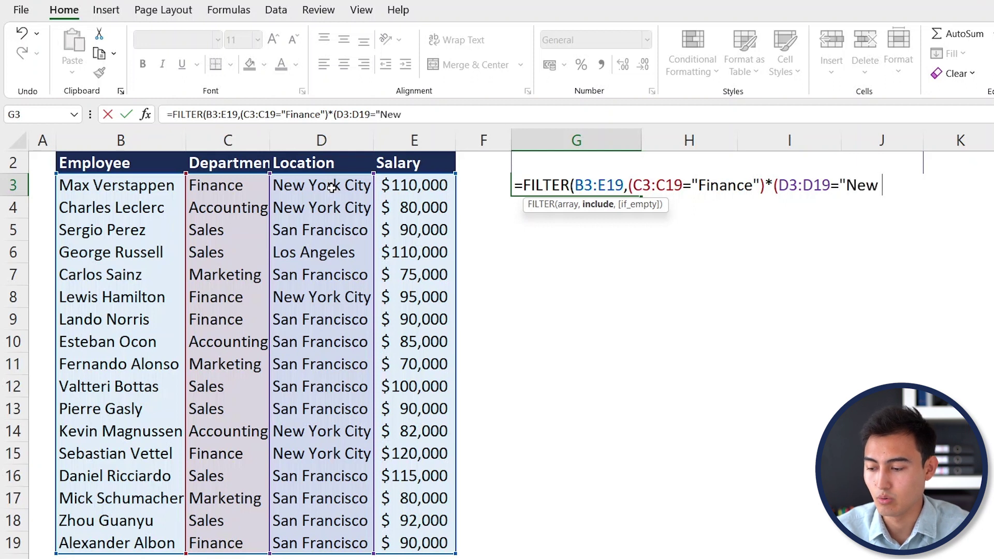
{"action": "type", "text": "York City"}
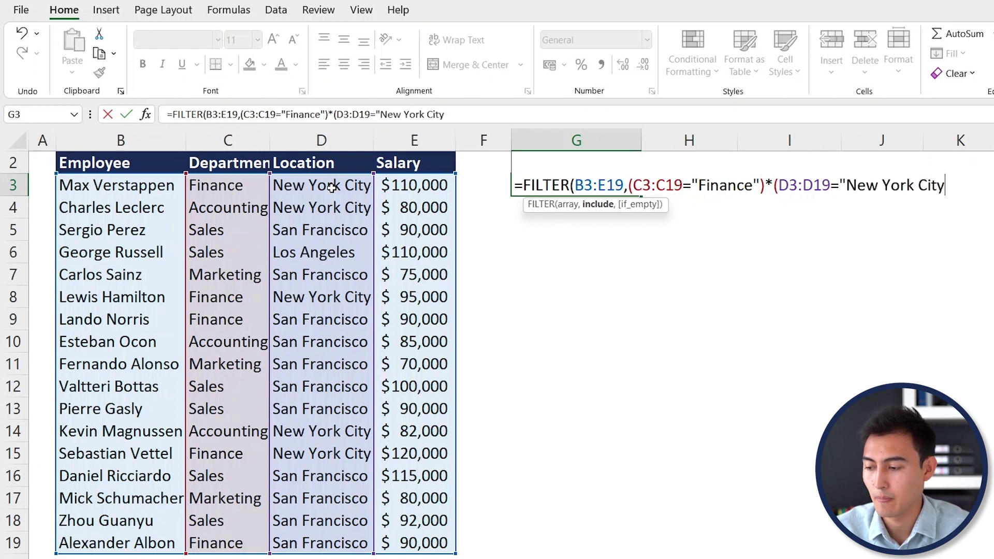
{"action": "type", "text": "\""}
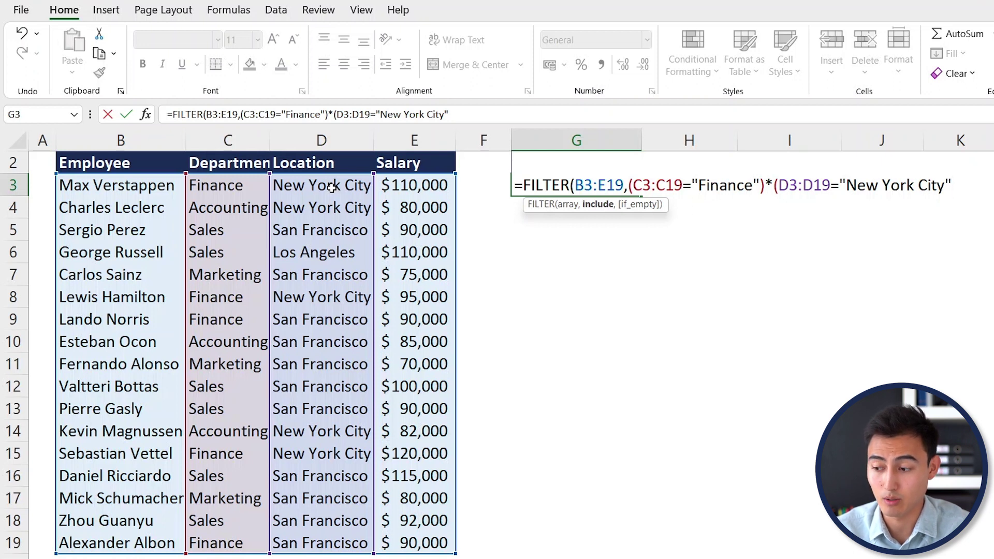
{"action": "type", "text": ")"}
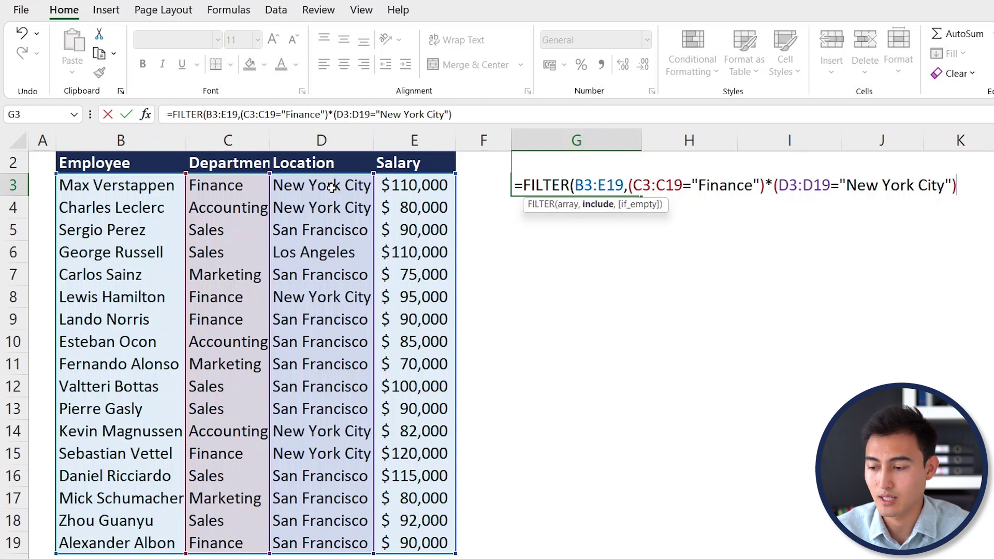
{"action": "type", "text": ")"}
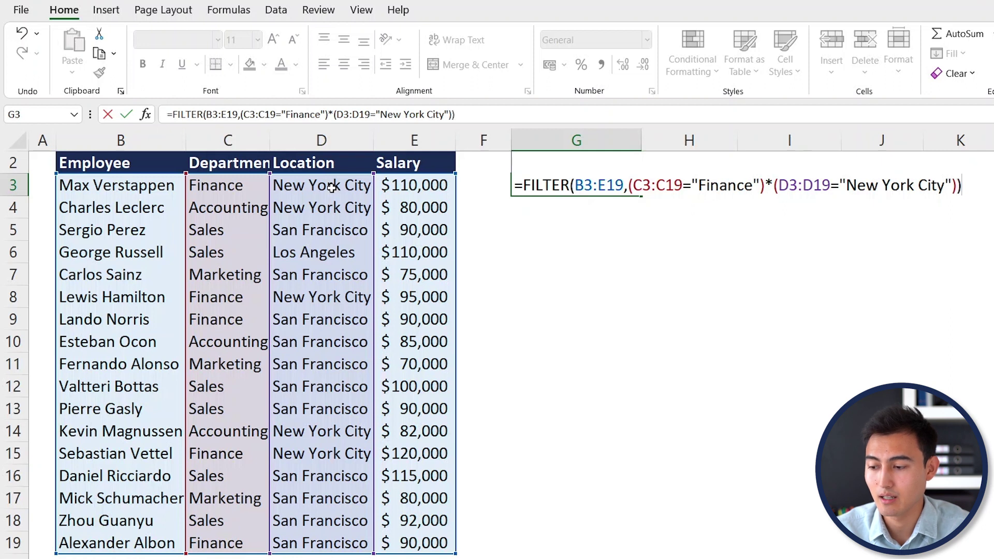
{"action": "key", "text": "Return"}
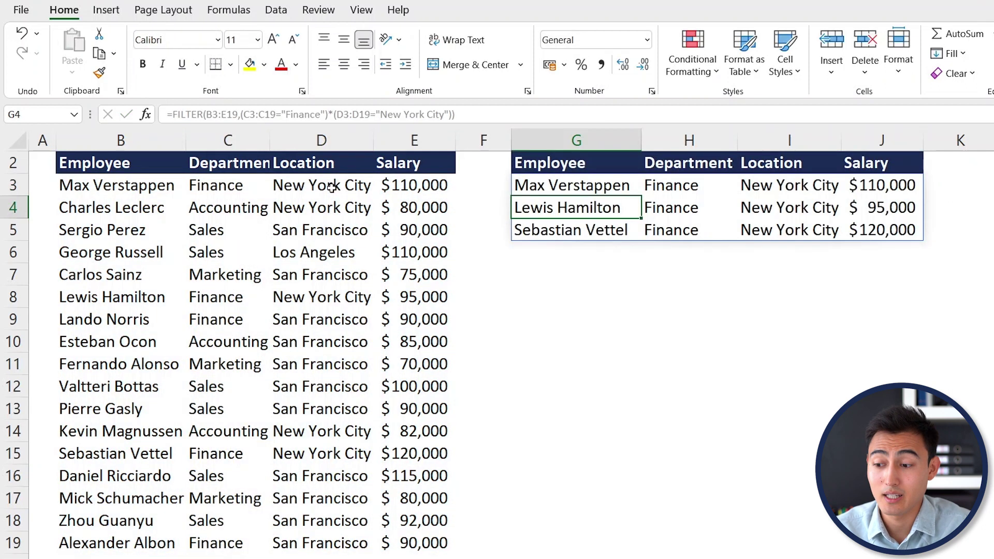
{"action": "scroll", "coordinate": [459, 243], "scroll_direction": "up", "scroll_amount": 1}
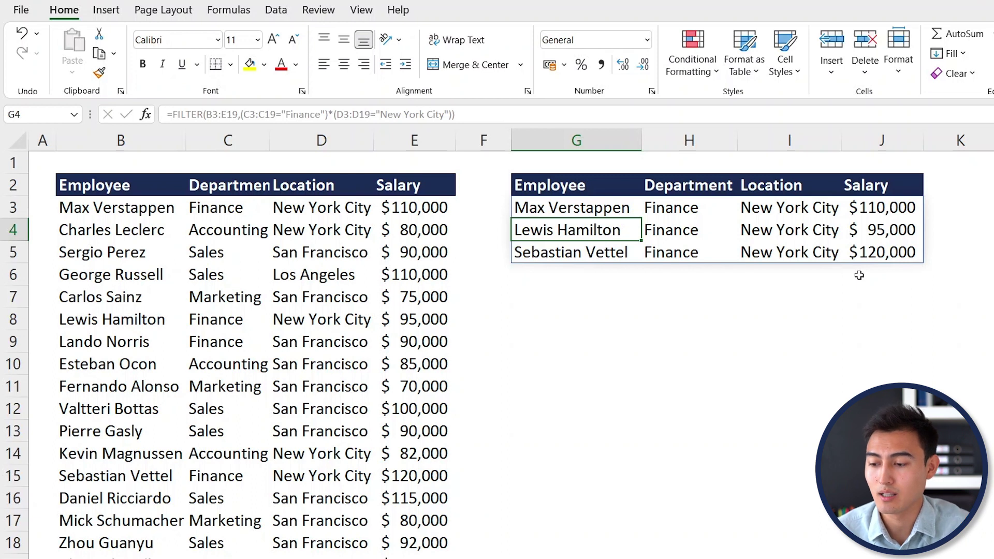
{"action": "key", "text": "Up"}
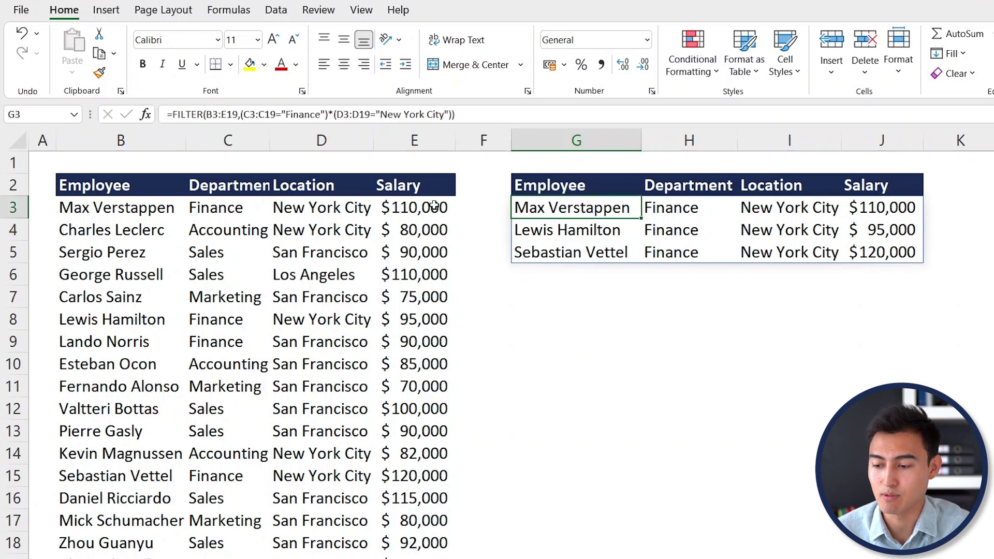
Wrap the FILTER formula in G3 in a SORT function so the filtered employees become its array
{"action": "left_click", "coordinate": [173, 115]}
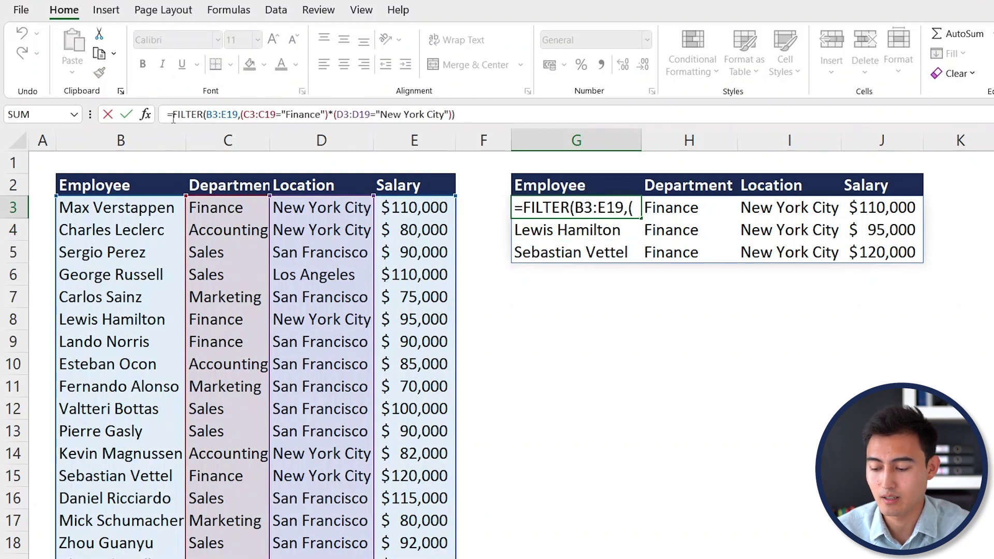
{"action": "type", "text": "sort"}
{"action": "key", "text": "Tab"}
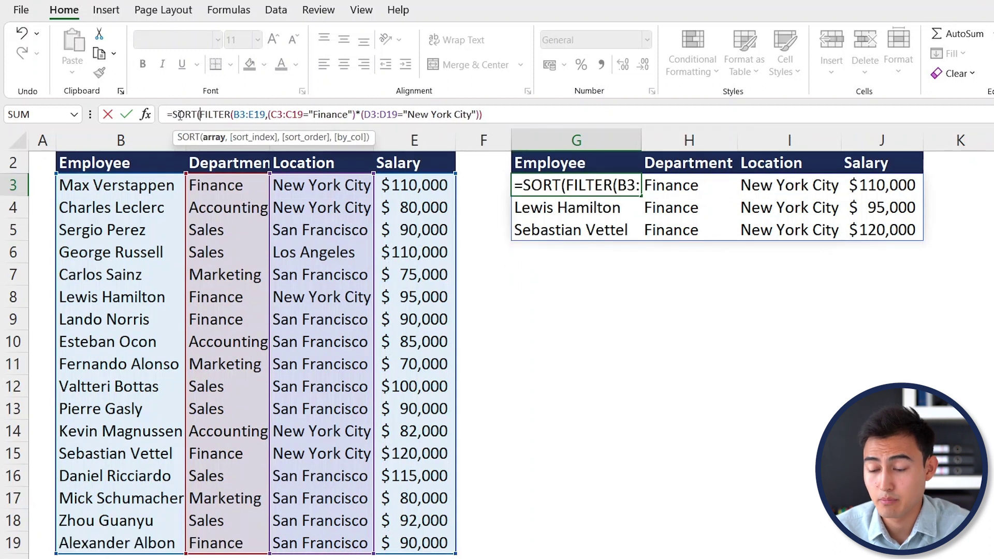
{"action": "left_click", "coordinate": [498, 115]}
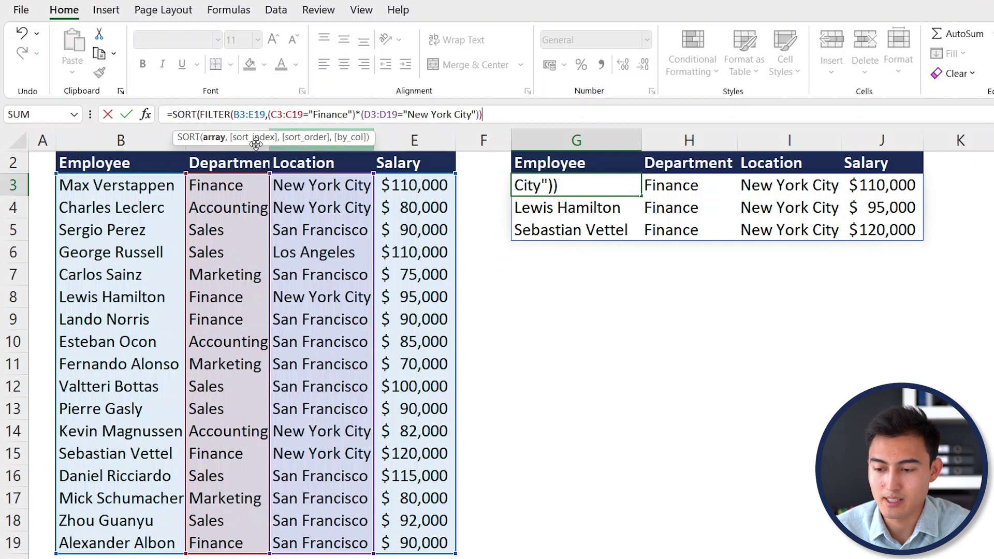
Set the SORT arguments to sort index 4 for salary and order -1 for descending, and complete the formula in G3
{"action": "type", "text": ","}
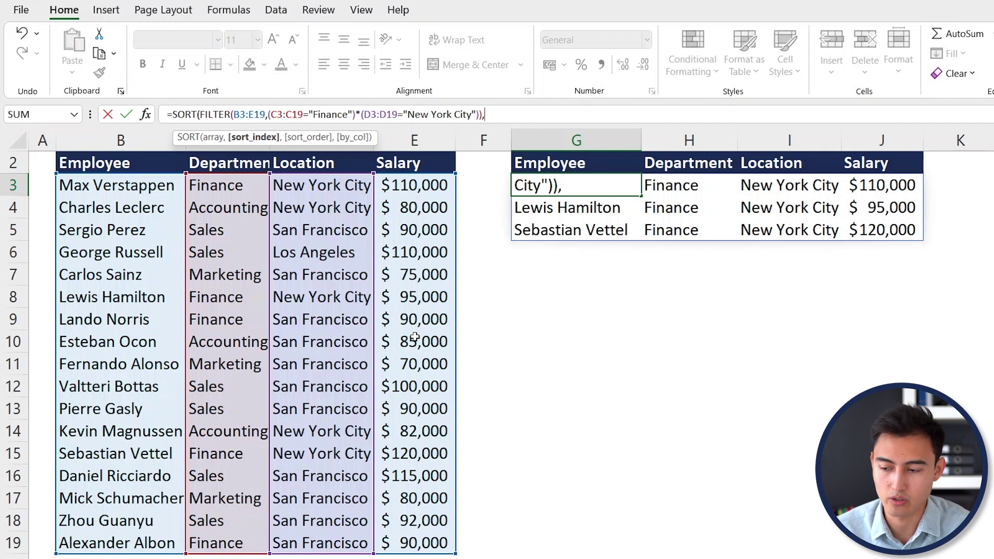
{"action": "type", "text": "4"}
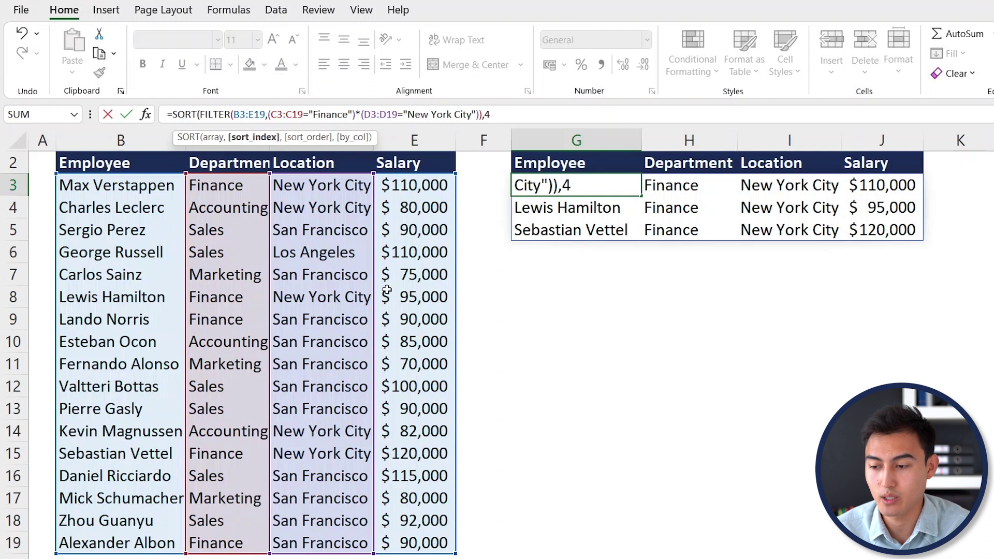
{"action": "type", "text": ","}
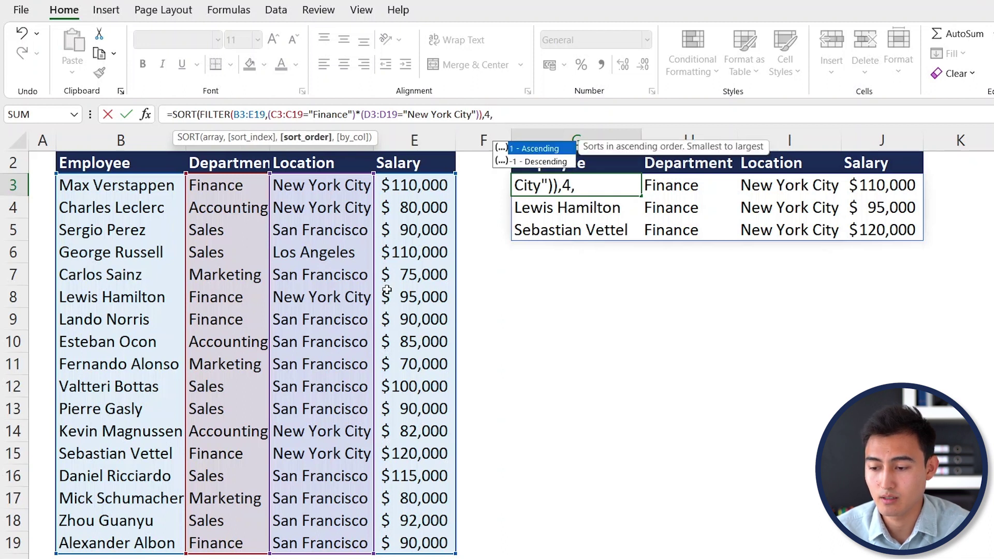
{"action": "type", "text": "-1"}
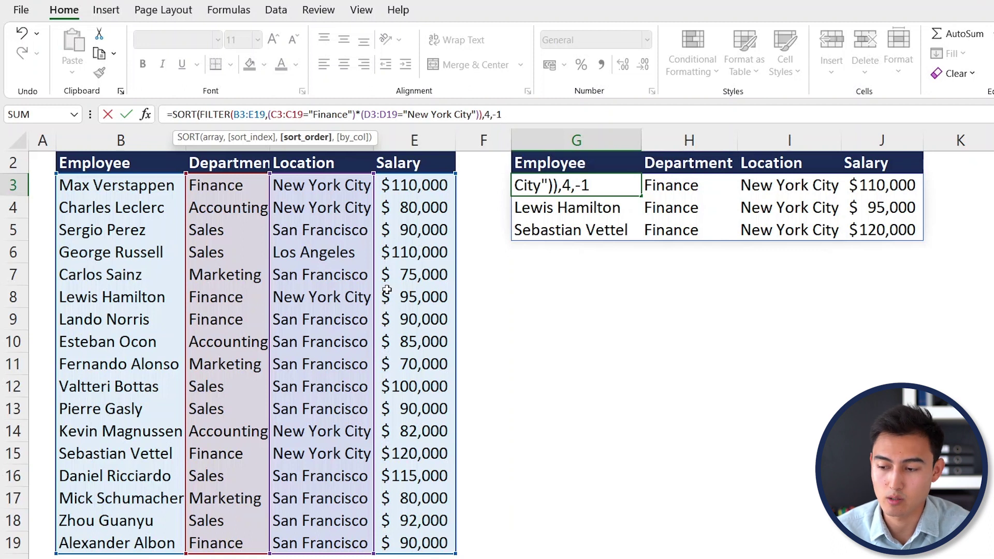
{"action": "type", "text": ")"}
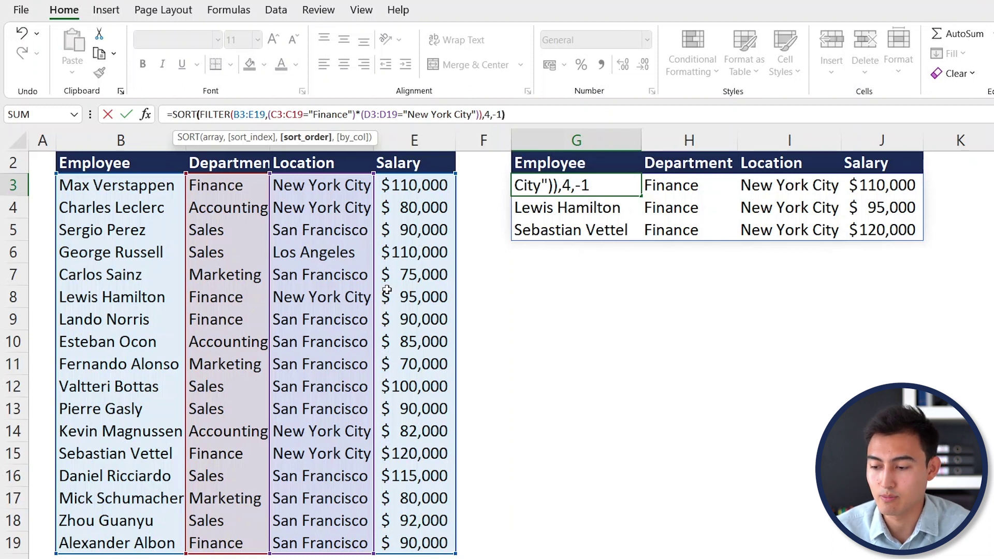
{"action": "key", "text": "Return"}
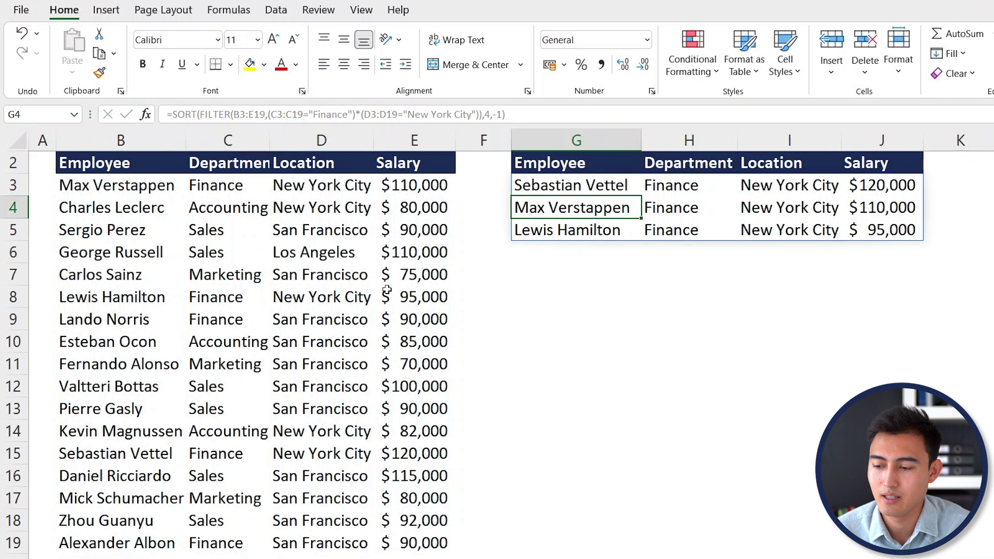
Examine the sorted results across the first two rows, G3:J3 and G4:J4, to check the order of the salaries
{"action": "key", "text": "Up"}
{"action": "key", "text": "shift+Right"}
{"action": "key", "text": "shift+Right"}
{"action": "key", "text": "shift+Right"}
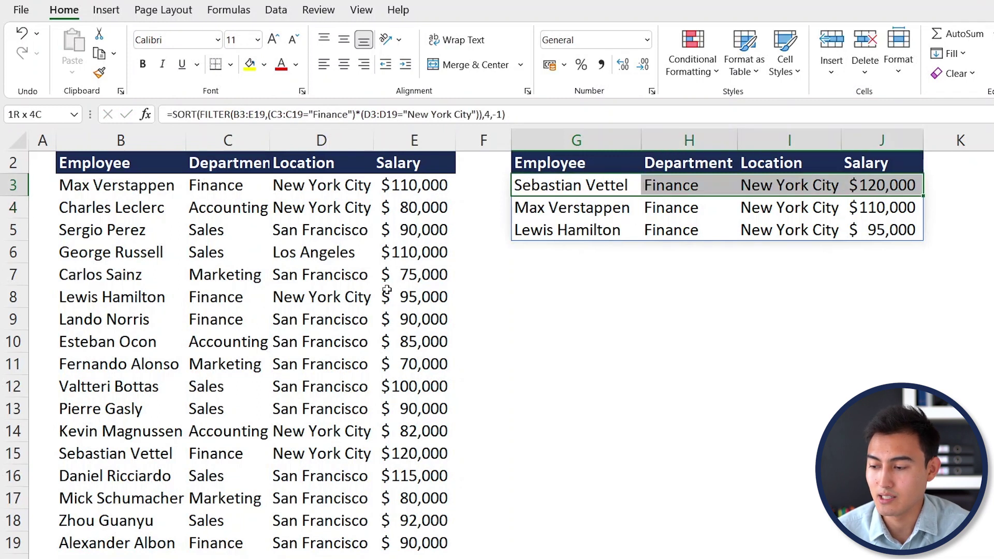
{"action": "key", "text": "Down"}
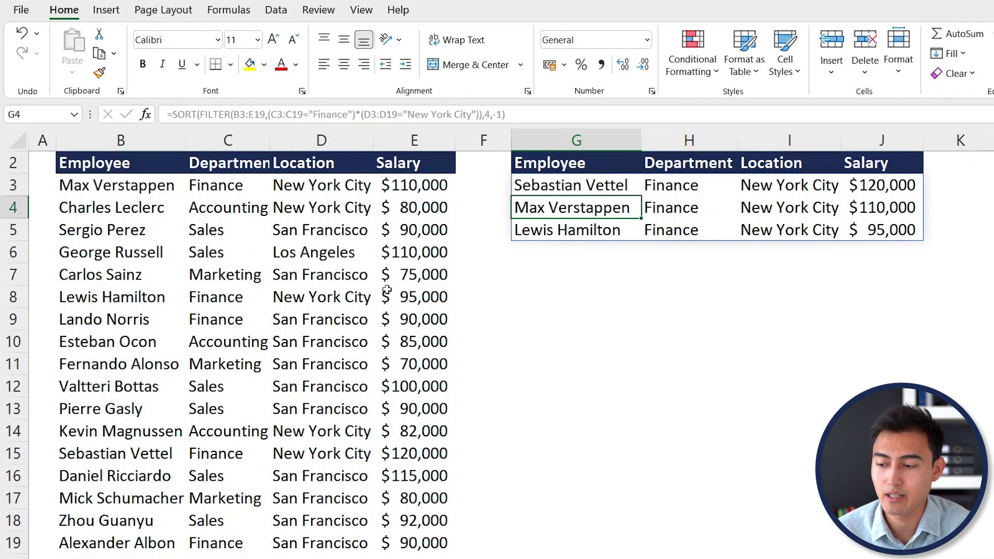
{"action": "key", "text": "Right"}
{"action": "key", "text": "Right"}
{"action": "key", "text": "Right"}
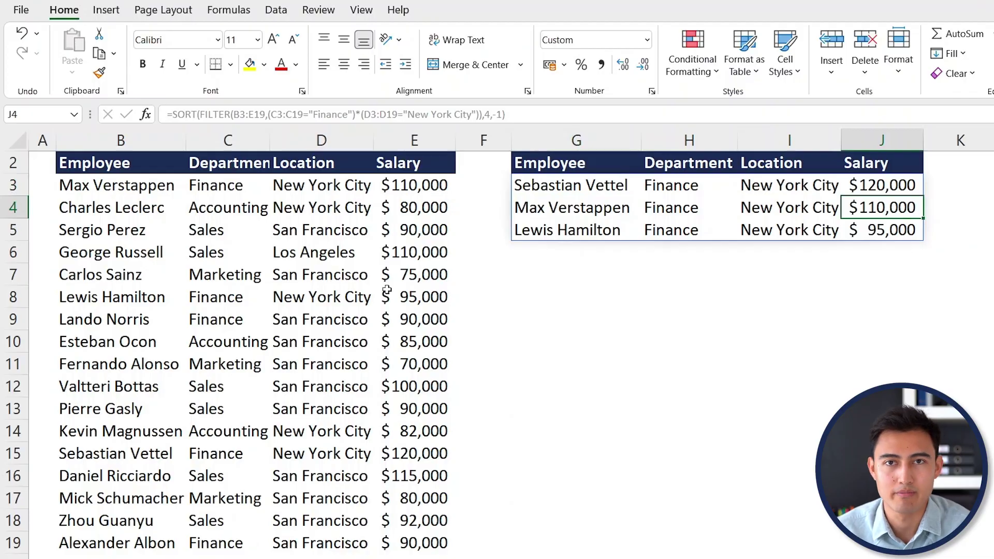